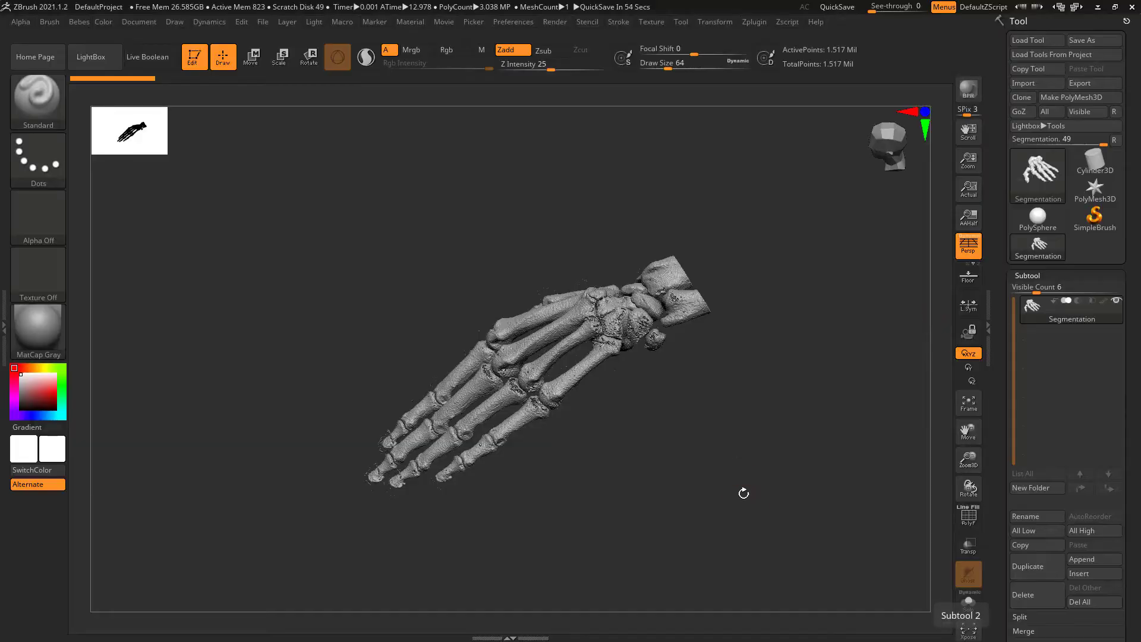
- Orbit the foot scan, then run Auto Groups from the Bebes popup to polygroup each bone piece
mouse_move(744, 493)
left_mouse_down()
mouse_move(759, 448)
mouse_move(776, 495)
mouse_move(736, 351)
left_mouse_up()
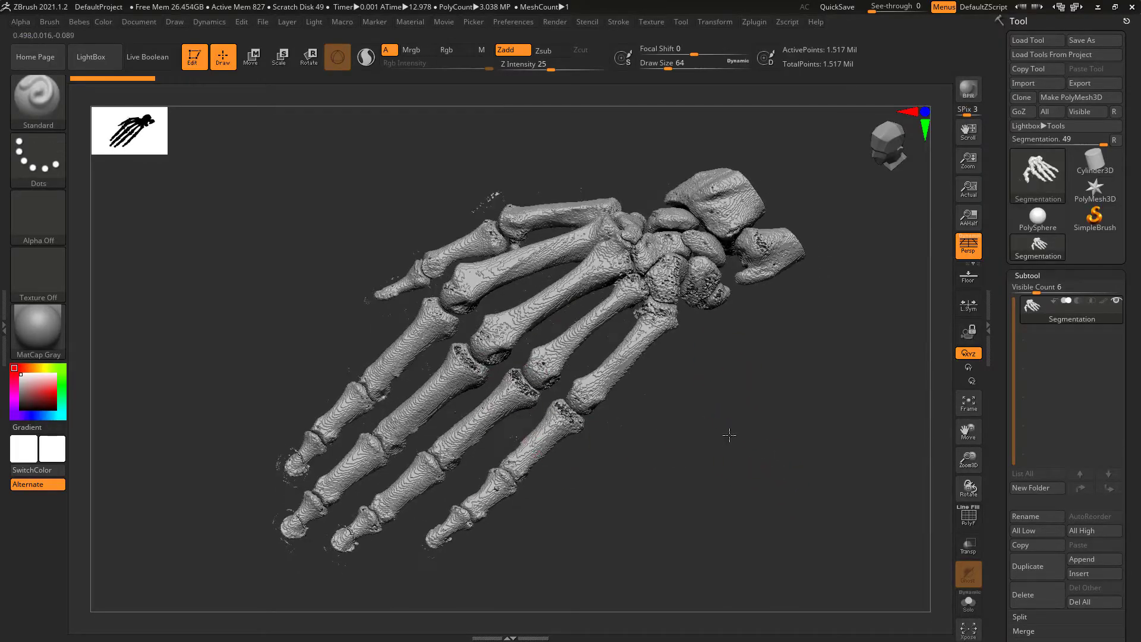
mouse_move(531, 400)
left_mouse_down()
mouse_move(564, 428)
mouse_move(578, 413)
left_mouse_up()
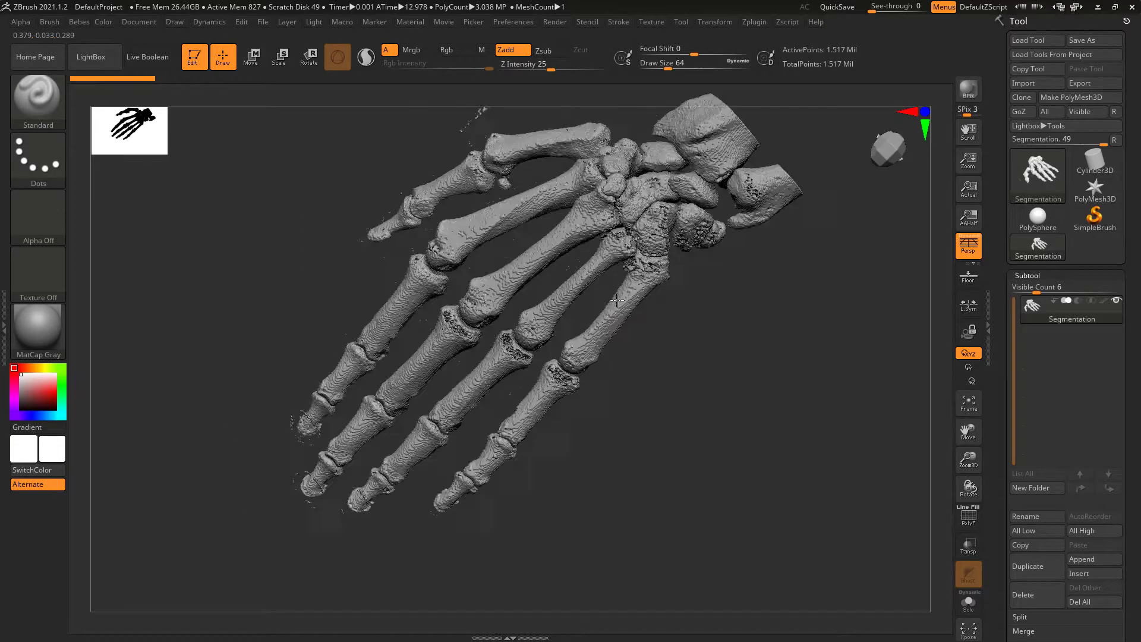
mouse_move(614, 338)
left_mouse_down()
mouse_move(691, 386)
mouse_move(642, 368)
mouse_move(607, 420)
mouse_move(573, 392)
mouse_move(630, 230)
left_mouse_up()
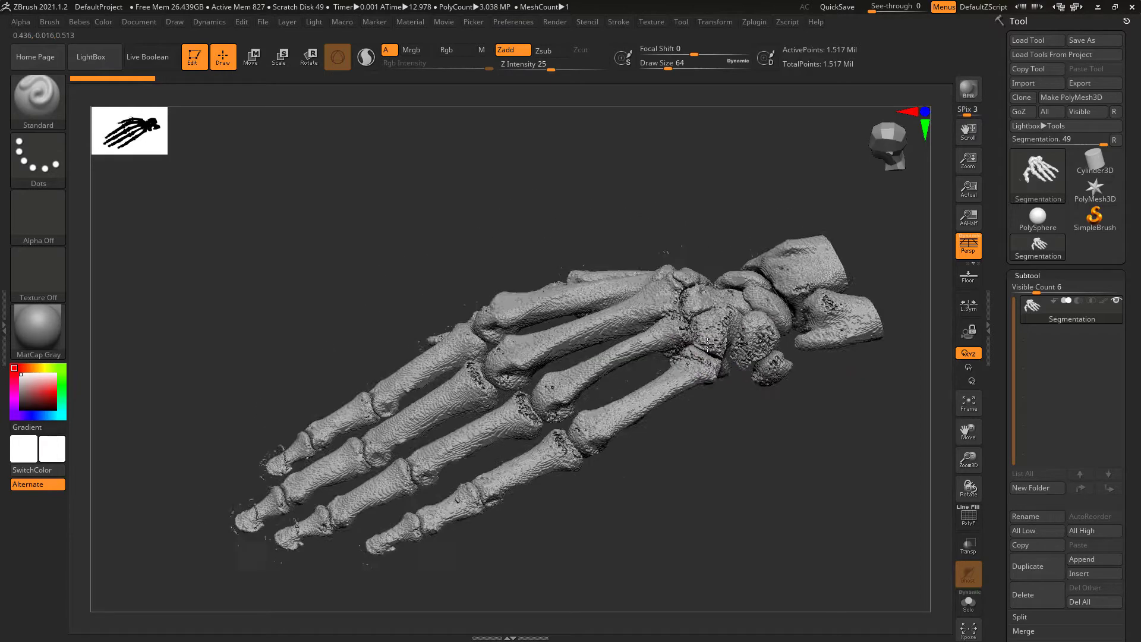
left_click_drag(700, 344, 504, 283)
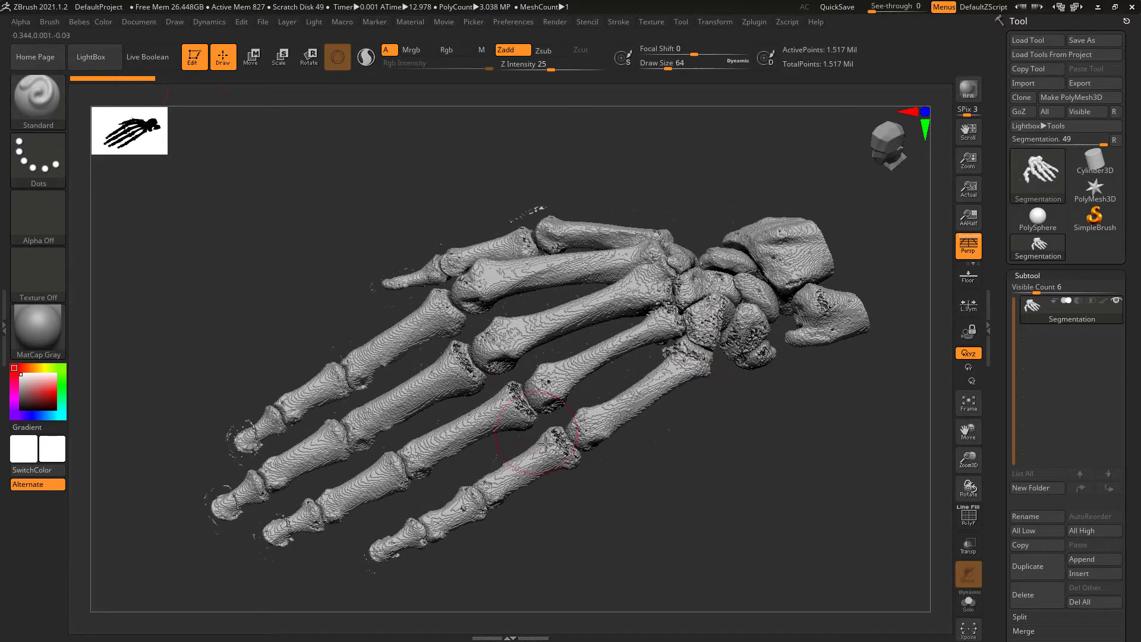
left_click_drag(605, 513, 504, 383)
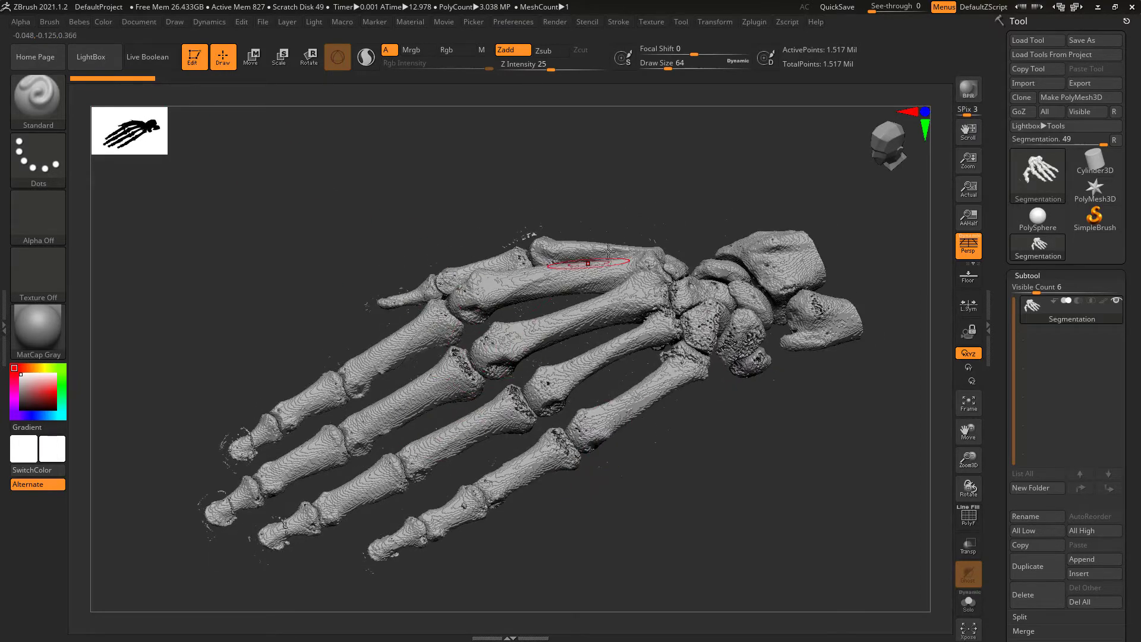
mouse_move(608, 250)
left_mouse_down()
mouse_move(578, 354)
mouse_move(699, 354)
left_mouse_up()
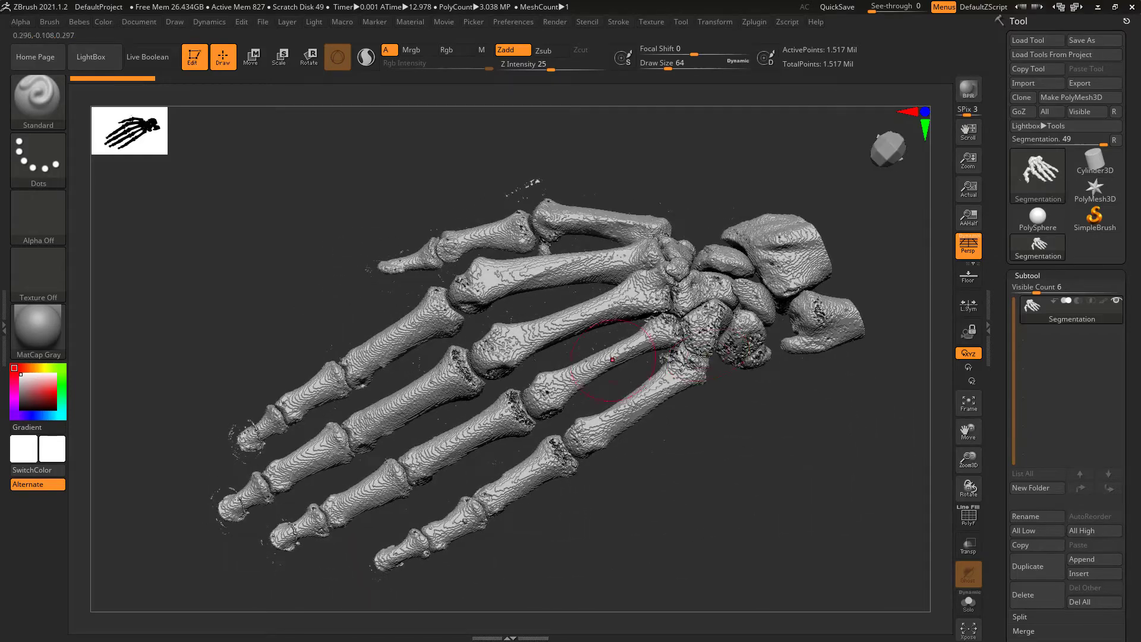
left_click(967, 518)
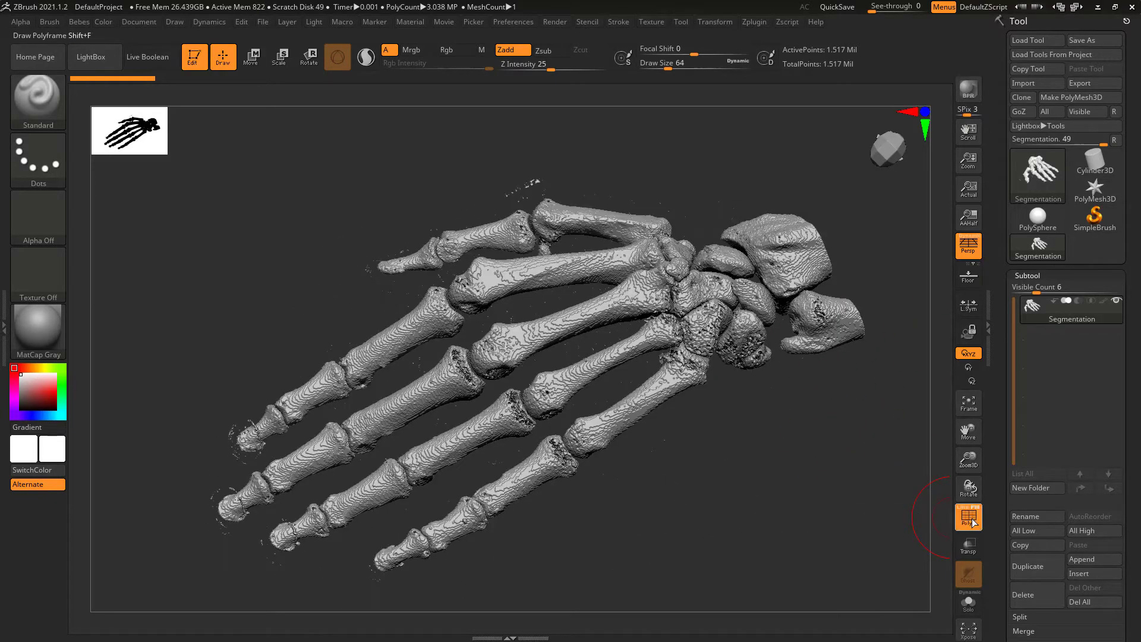
key("space")
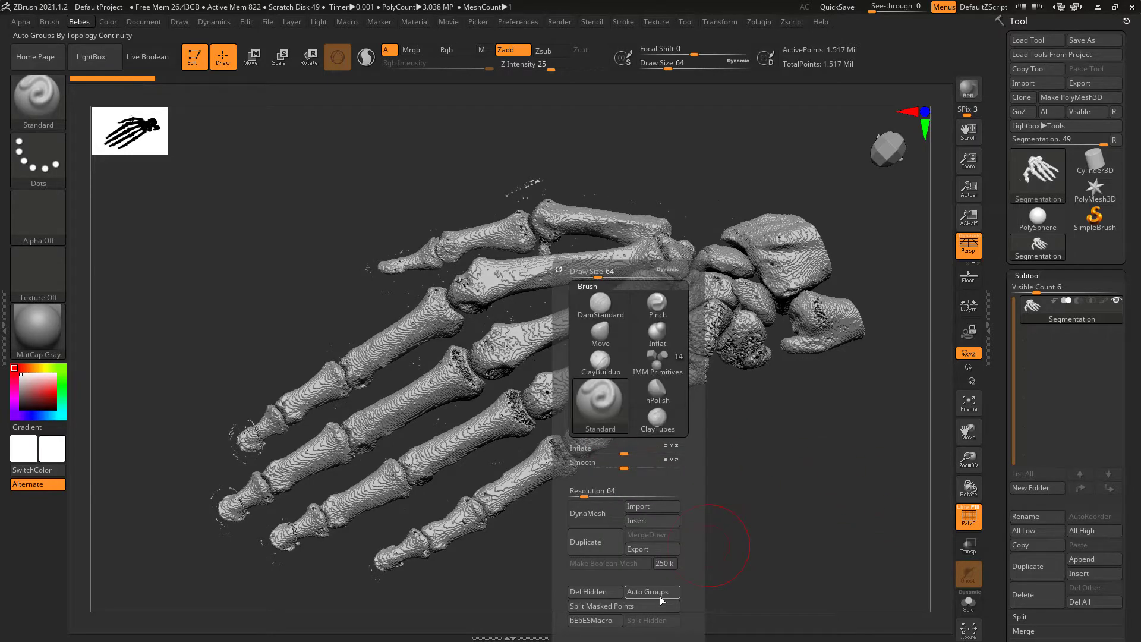
left_click(662, 594)
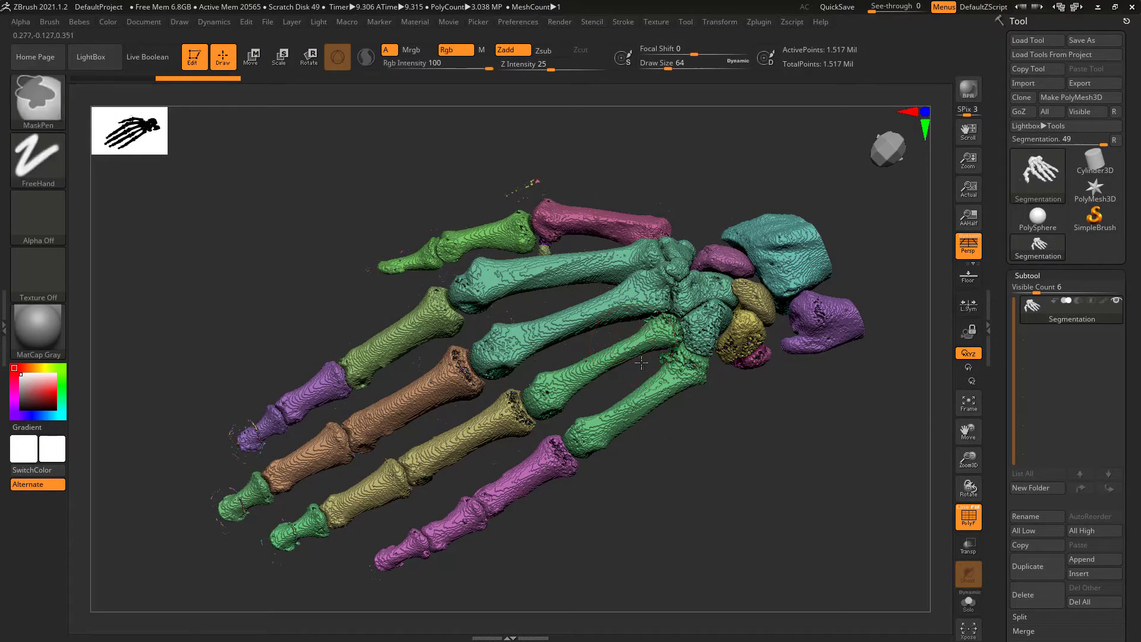
scroll(620, 334, "up", 5)
scroll(493, 373, "up", 2)
mouse_move(574, 419)
left_mouse_down()
mouse_move(521, 471)
mouse_move(654, 429)
mouse_move(725, 338)
mouse_move(674, 424)
mouse_move(663, 411)
left_mouse_up()
scroll(522, 471, "down", 3)
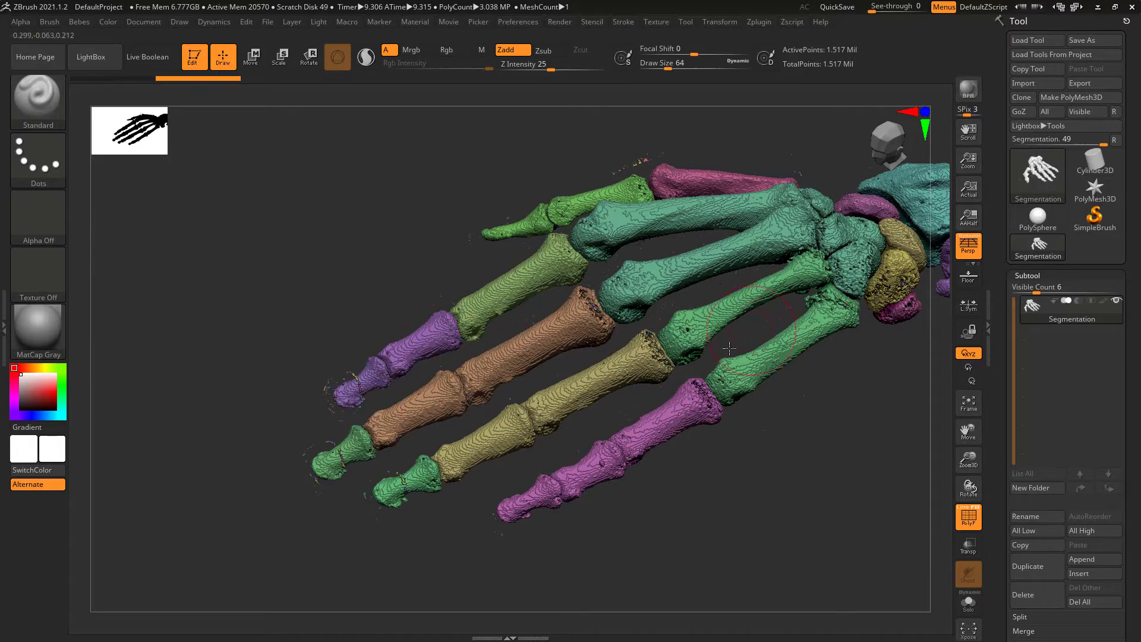
left_click_drag(729, 348, 578, 464)
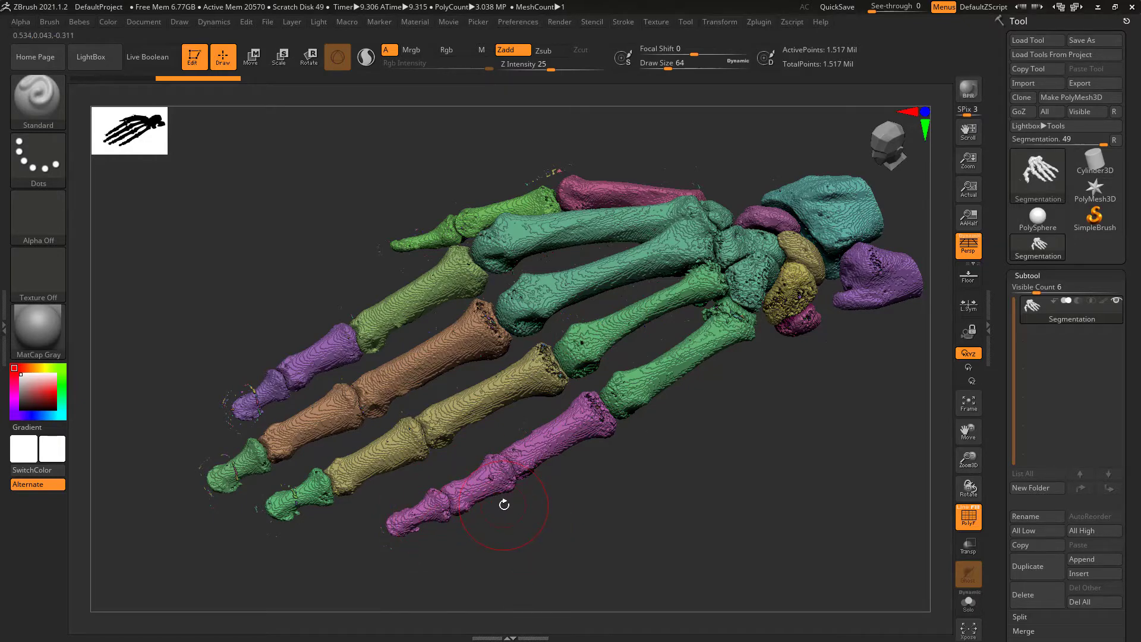
left_click(470, 493, "ctrl+shift")
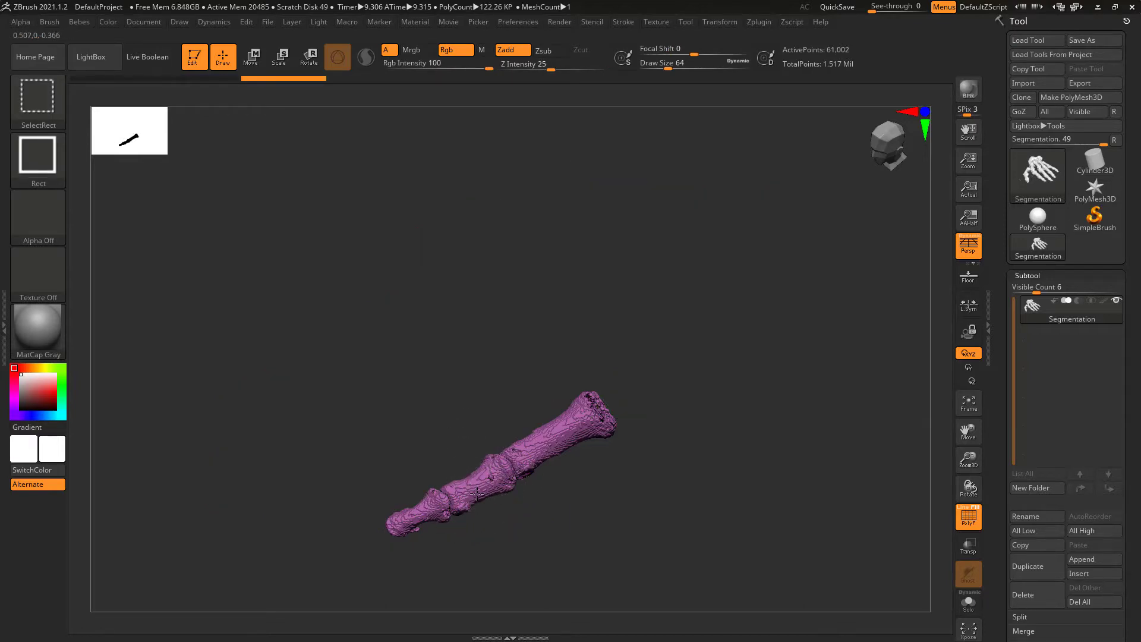
- Hide the toe, phalanx and metatarsal polygroups one by one
left_click(501, 519)
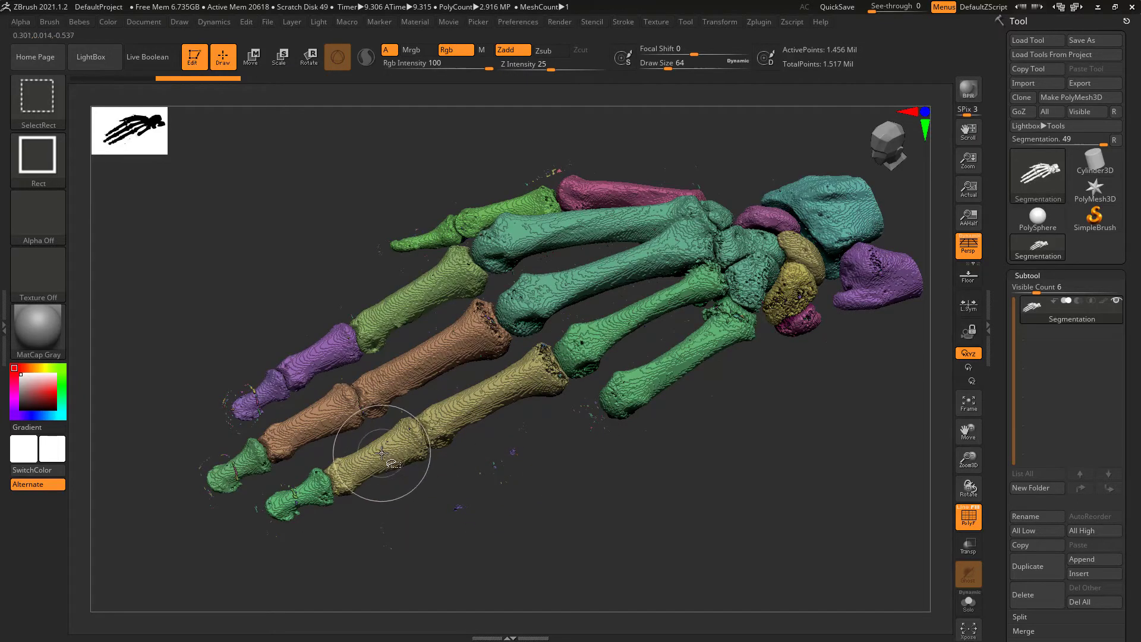
left_click(369, 467, "ctrl+alt+shift")
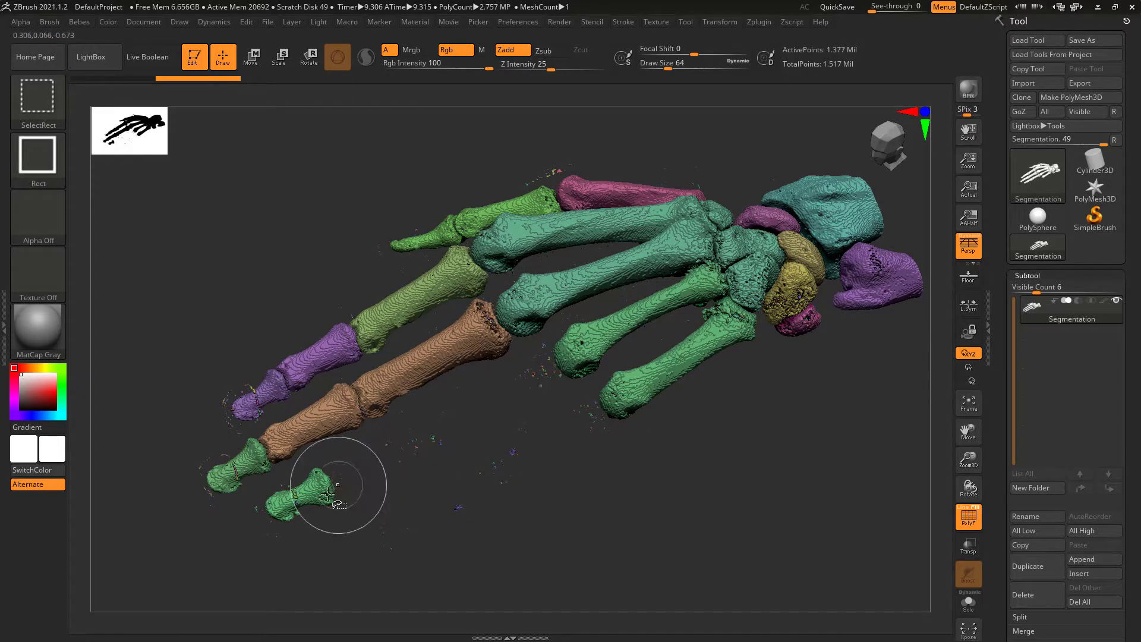
left_click(327, 493, "ctrl+alt+shift")
left_click(240, 460, "ctrl+alt+shift")
left_click(300, 419, "ctrl+alt+shift")
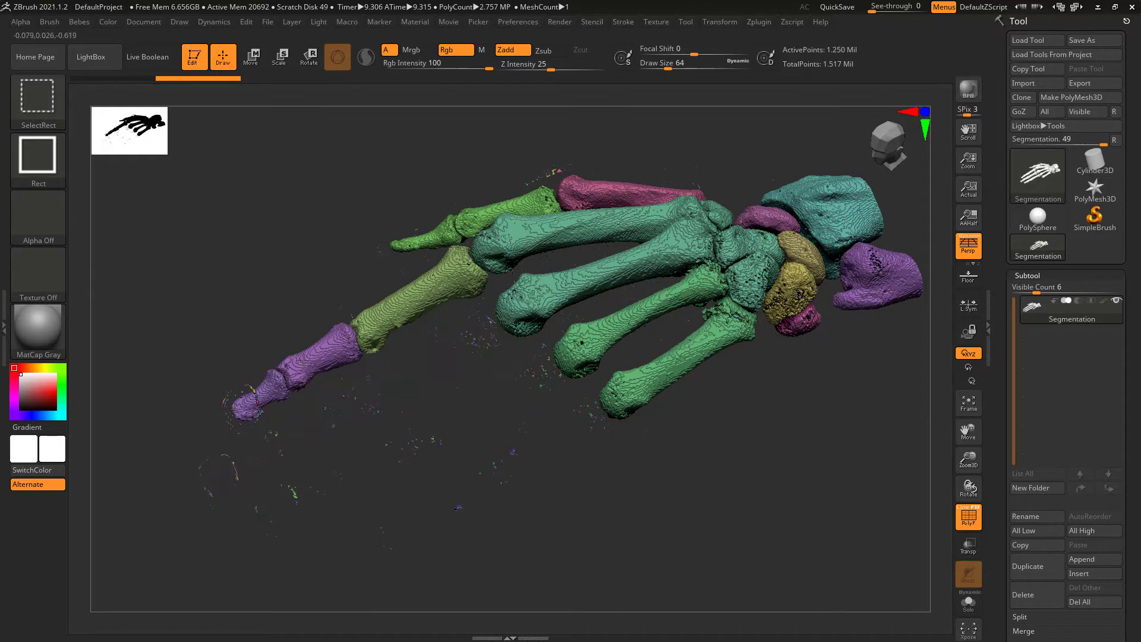
left_click(303, 361, "ctrl+alt+shift")
left_click(382, 300, "ctrl+alt+shift")
left_click(254, 404, "ctrl+alt+shift")
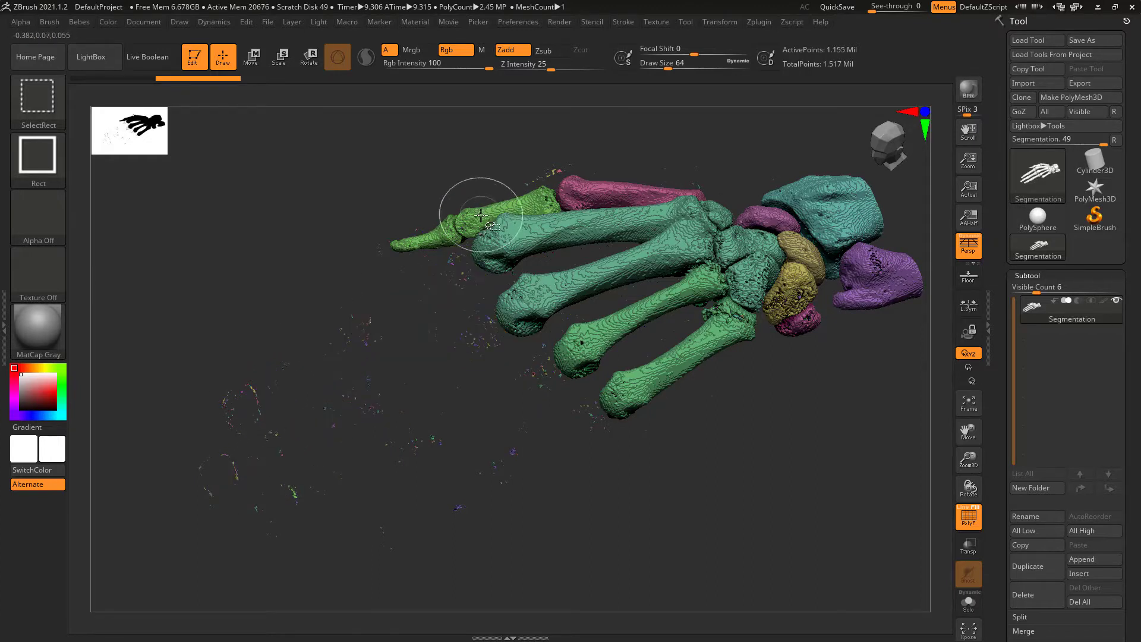
left_click(481, 215, "ctrl+alt+shift")
left_click(565, 294, "ctrl+alt+shift")
- Hide the remaining ankle and heel bone groups, then invert visibility so only bones show
left_click(654, 372, "ctrl+alt+shift")
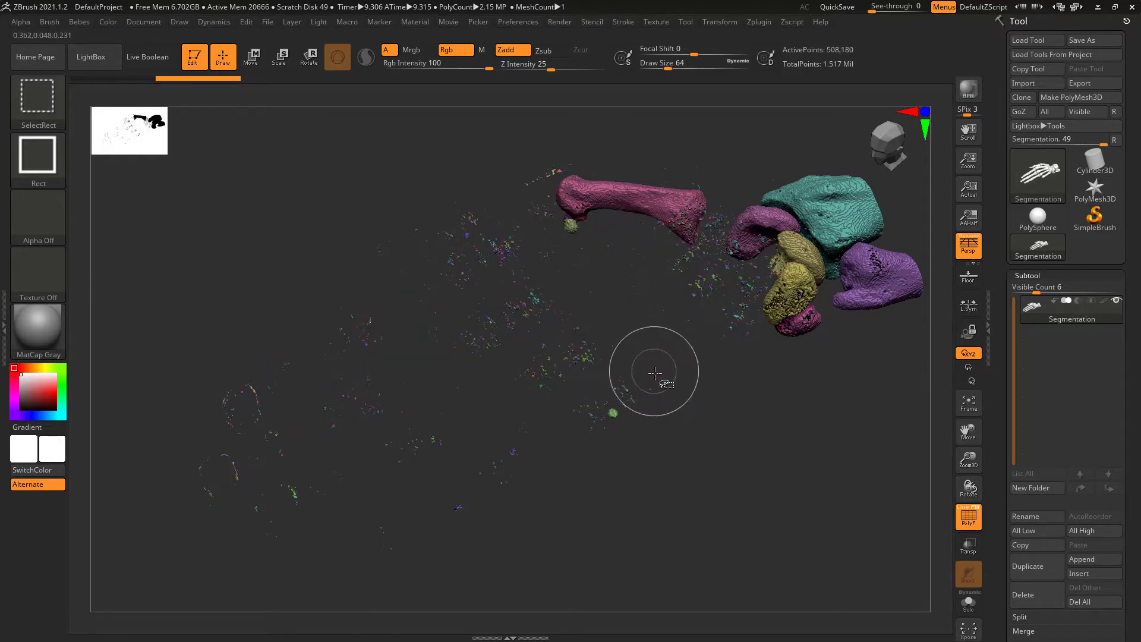
left_click(585, 220, "ctrl+alt+shift")
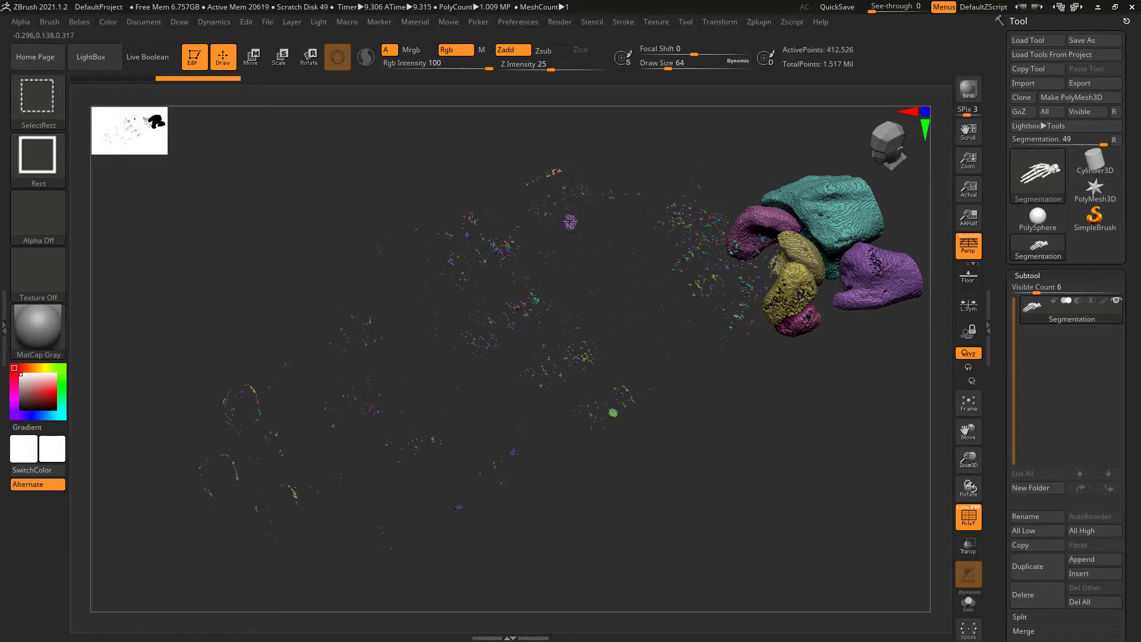
left_click(613, 412, "ctrl+alt+shift")
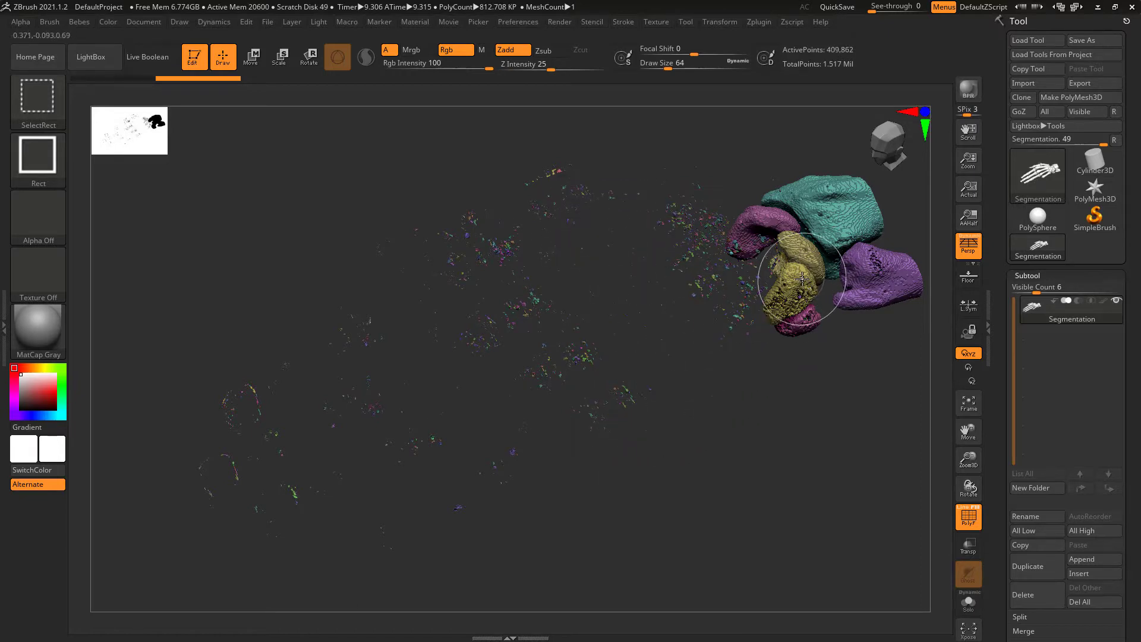
left_click(797, 257, "ctrl+alt+shift")
left_click(755, 225, "ctrl+alt+shift")
left_click(823, 196, "ctrl+alt+shift")
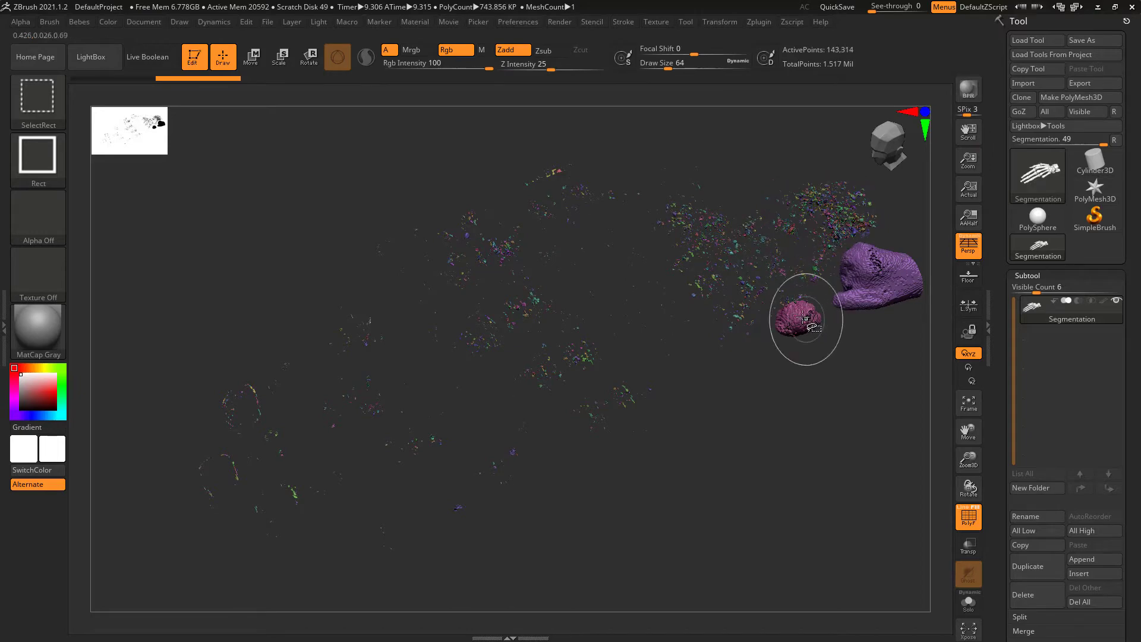
left_click(804, 319, "ctrl+alt+shift")
left_click(855, 298, "ctrl+alt+shift")
left_click_drag(788, 414, 865, 496, "ctrl+shift")
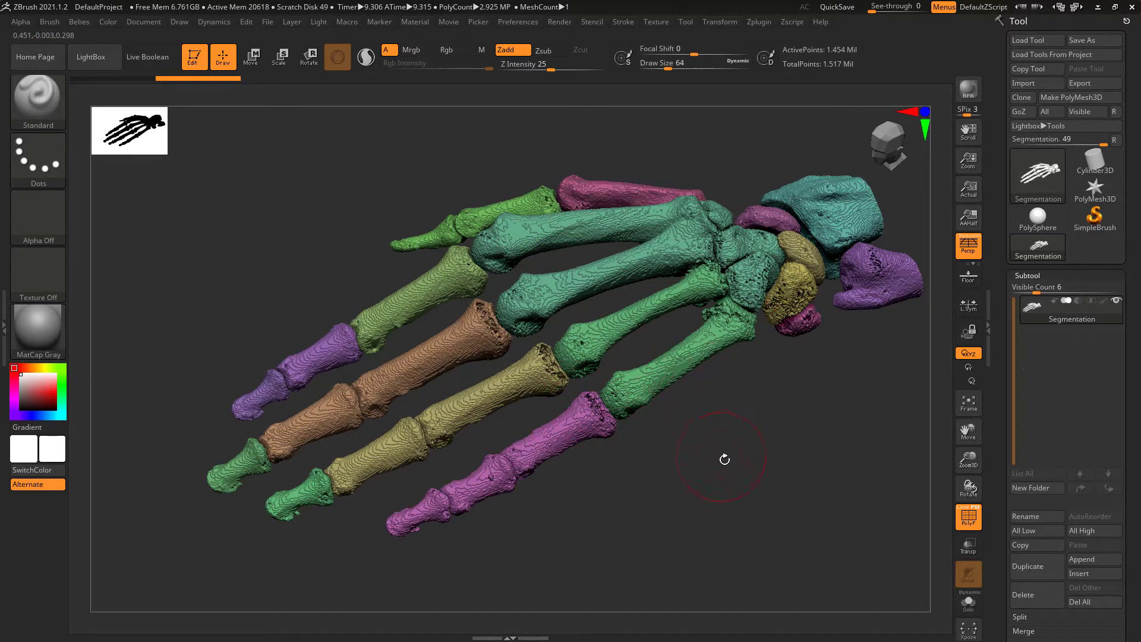
- Delete the hidden debris with Del Hidden and expand Tool > Geometry > Modify Topology
key("space")
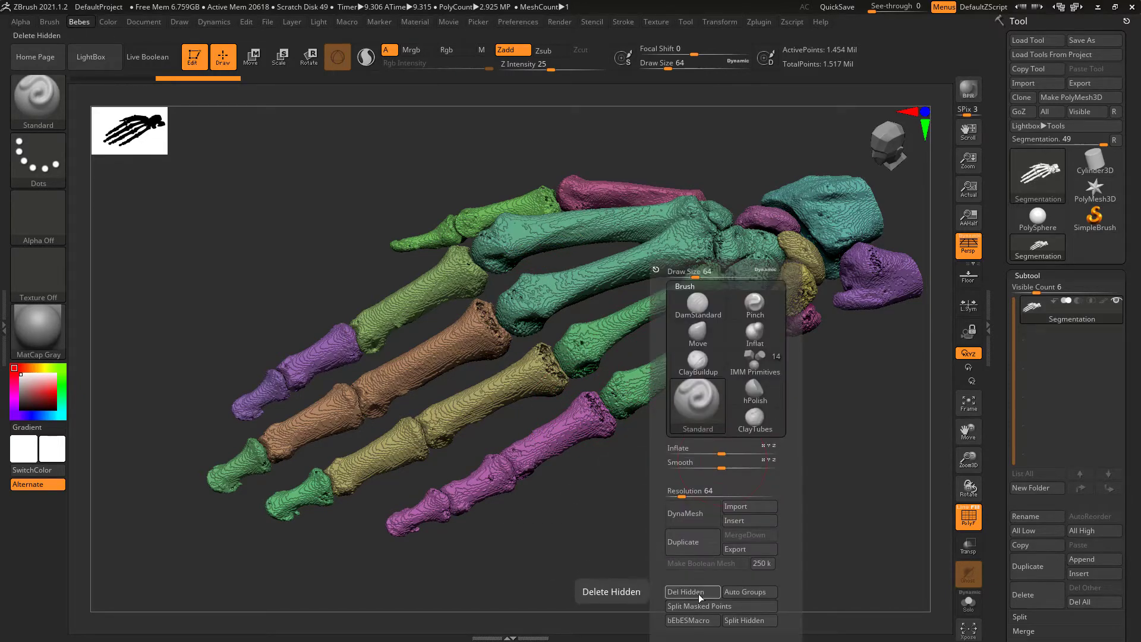
left_click(698, 592)
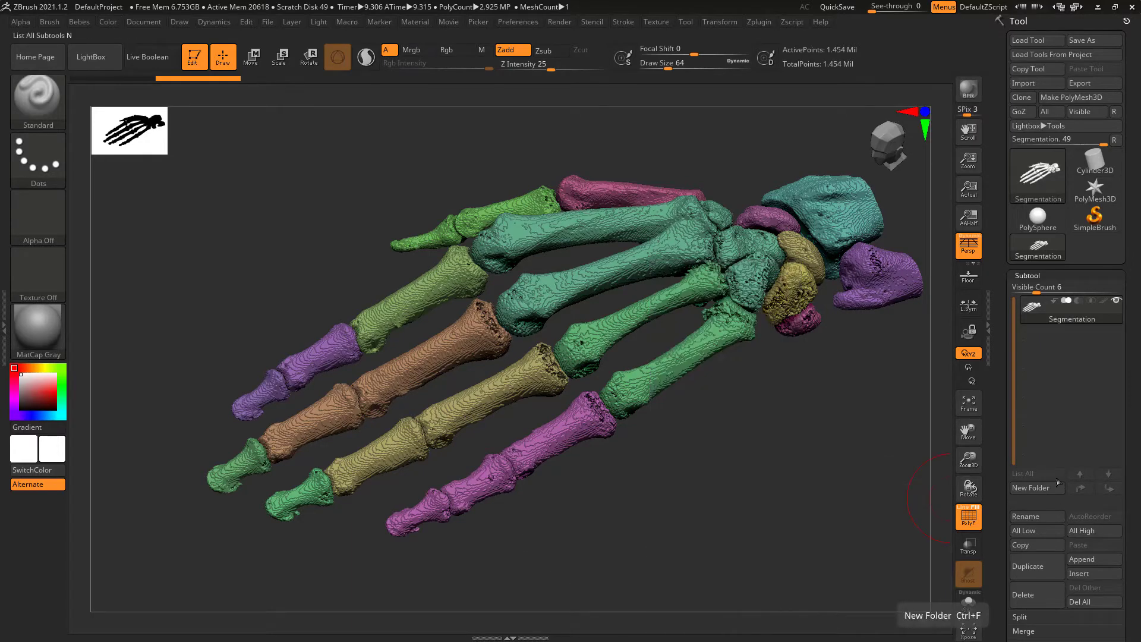
left_click_drag(1138, 389, 1138, 256)
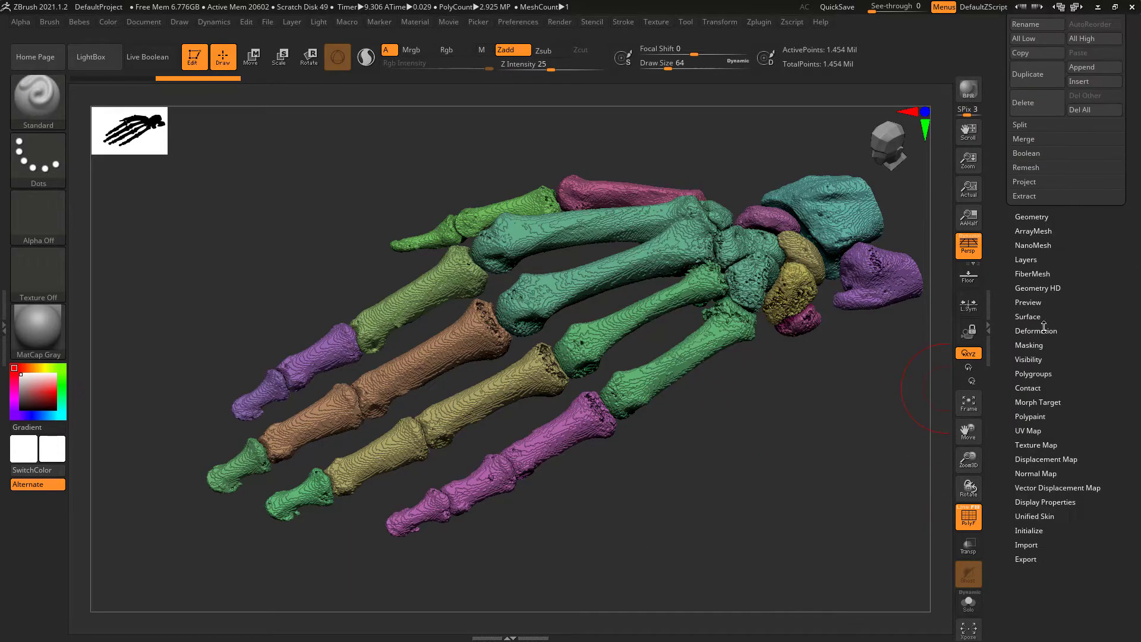
left_click(1031, 218)
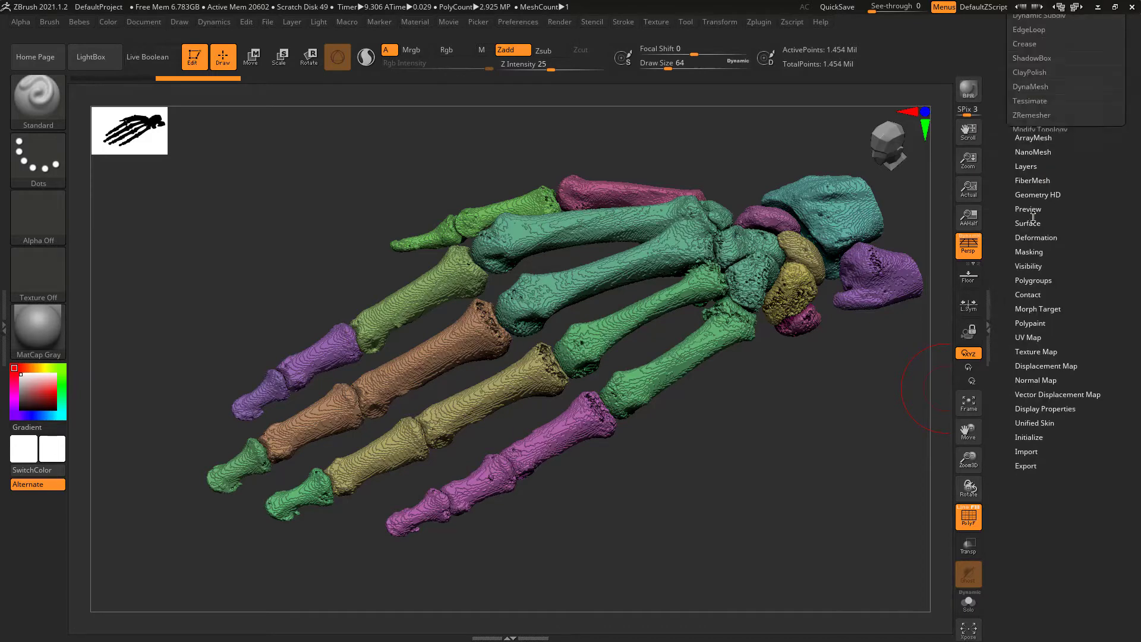
left_click(1048, 277)
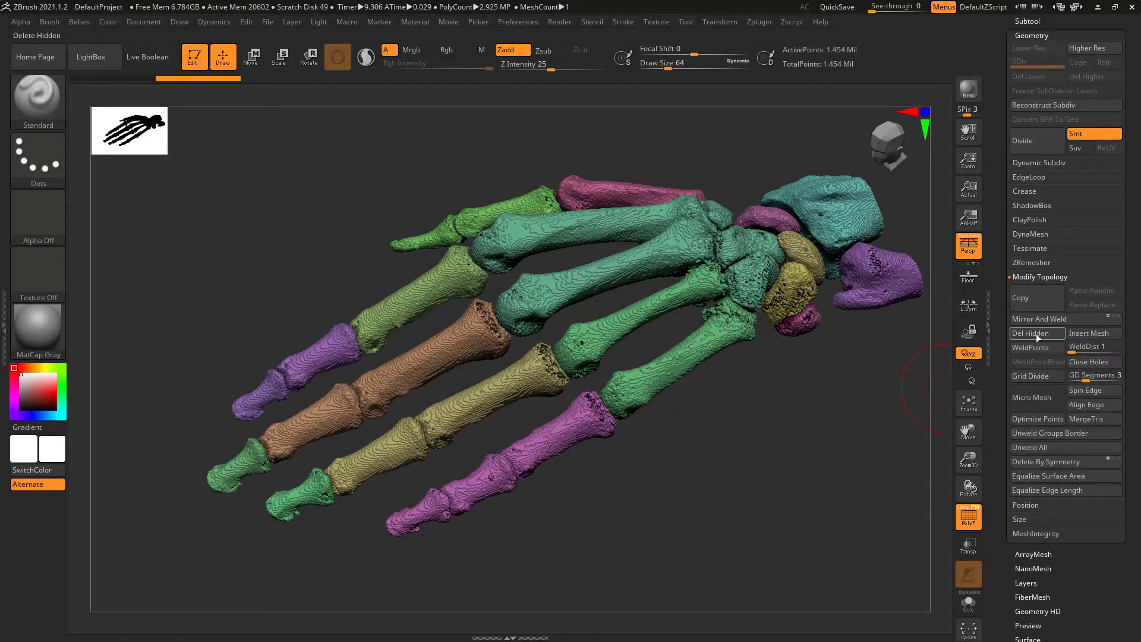
mouse_move(848, 412)
left_mouse_down()
mouse_move(739, 471)
mouse_move(806, 391)
left_mouse_up()
scroll(1129, 190, "up", 5)
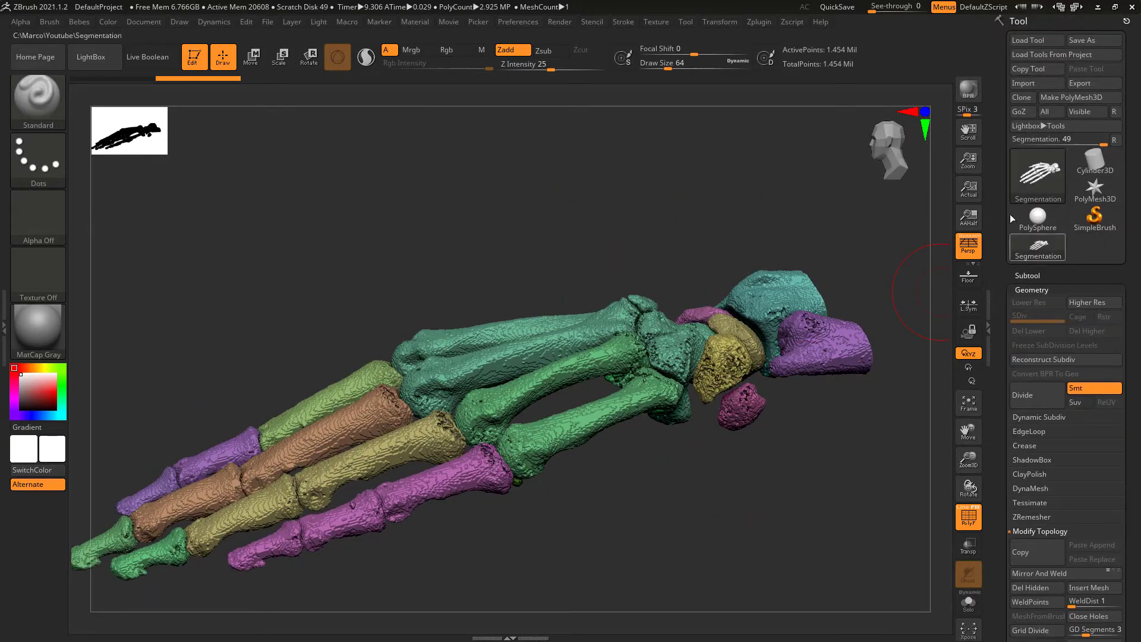
- Open the Subtool list and its Split options
left_click(1027, 276)
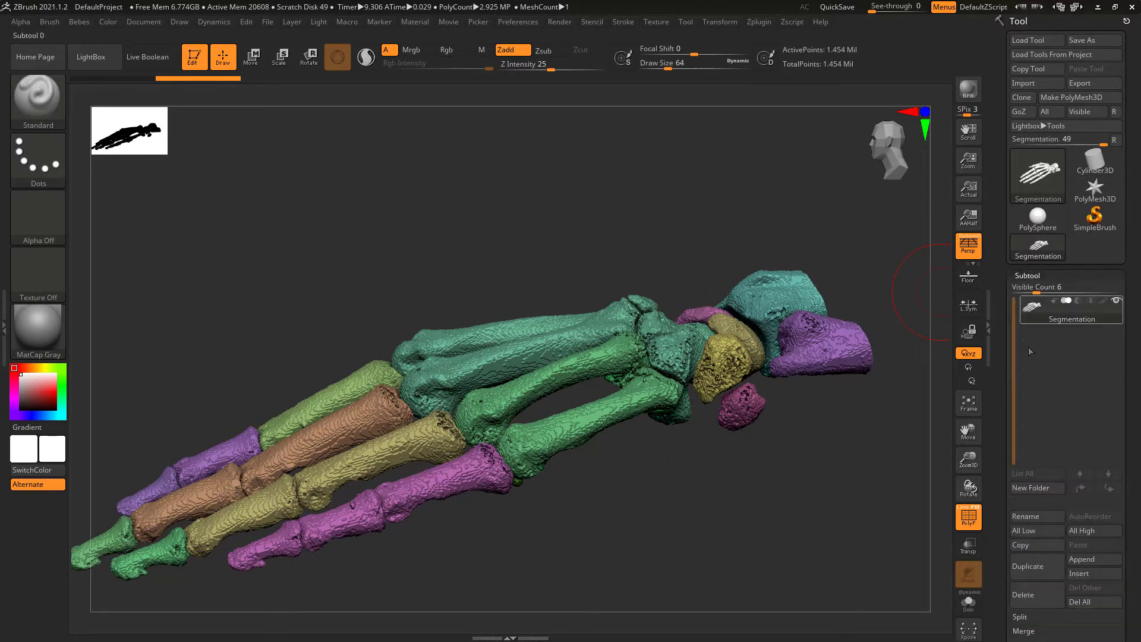
mouse_move(805, 469)
left_mouse_down()
mouse_move(917, 464)
mouse_move(923, 542)
left_mouse_up()
scroll(1137, 465, "down", 5)
left_click(1020, 479)
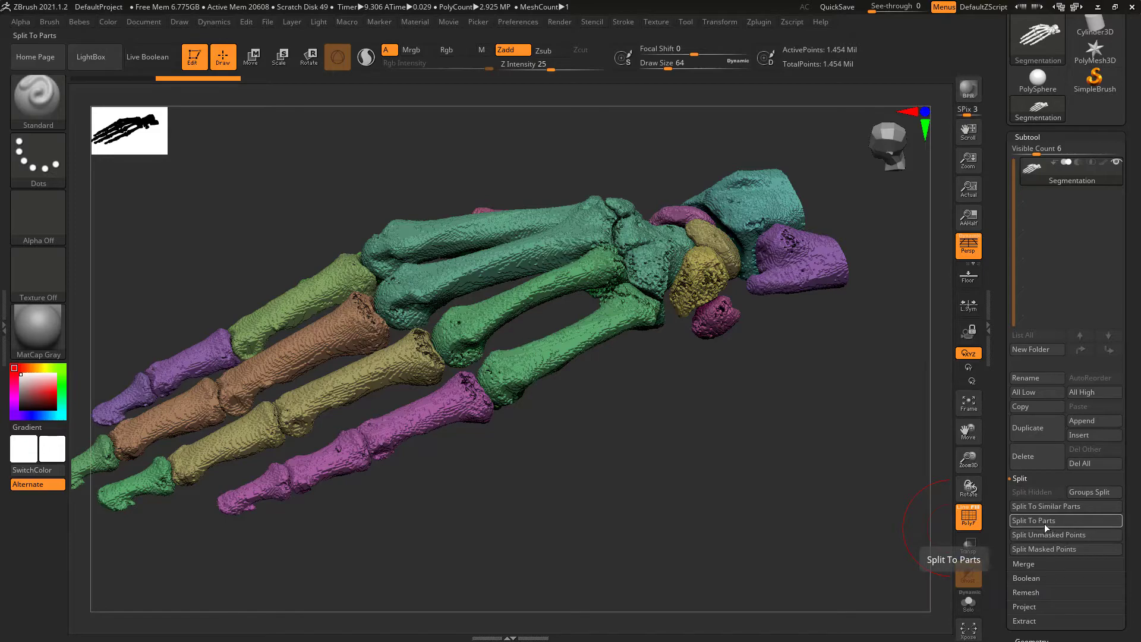
- Isolate the purple toe bone group and split it into its own subtool
left_click_drag(628, 421, 603, 404)
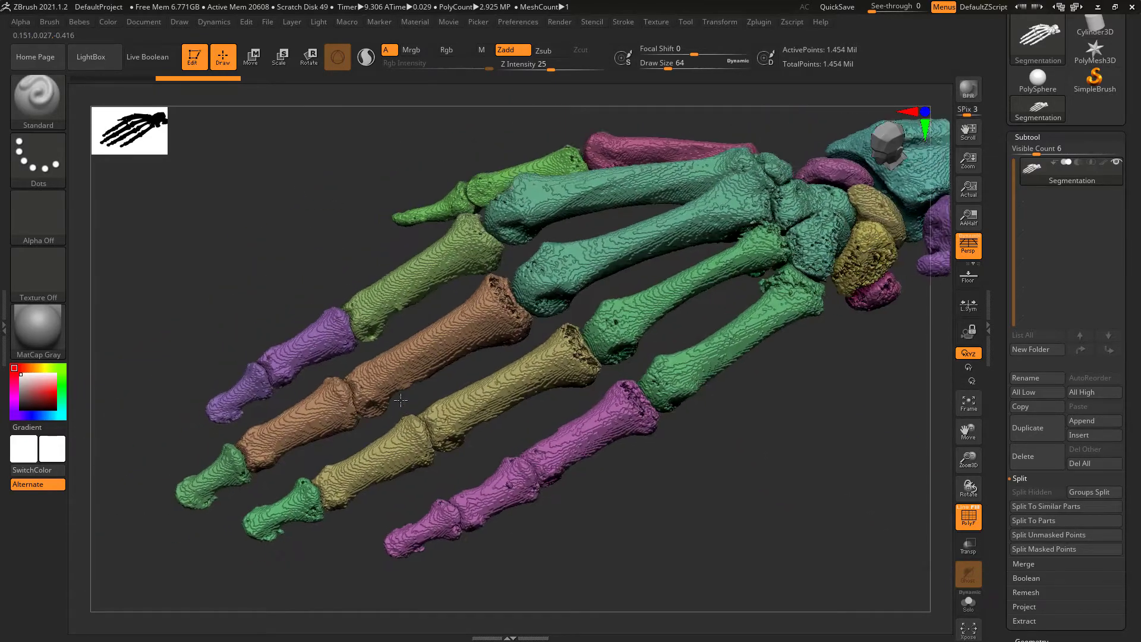
left_click_drag(400, 395, 533, 478)
left_click(533, 478, "ctrl+shift")
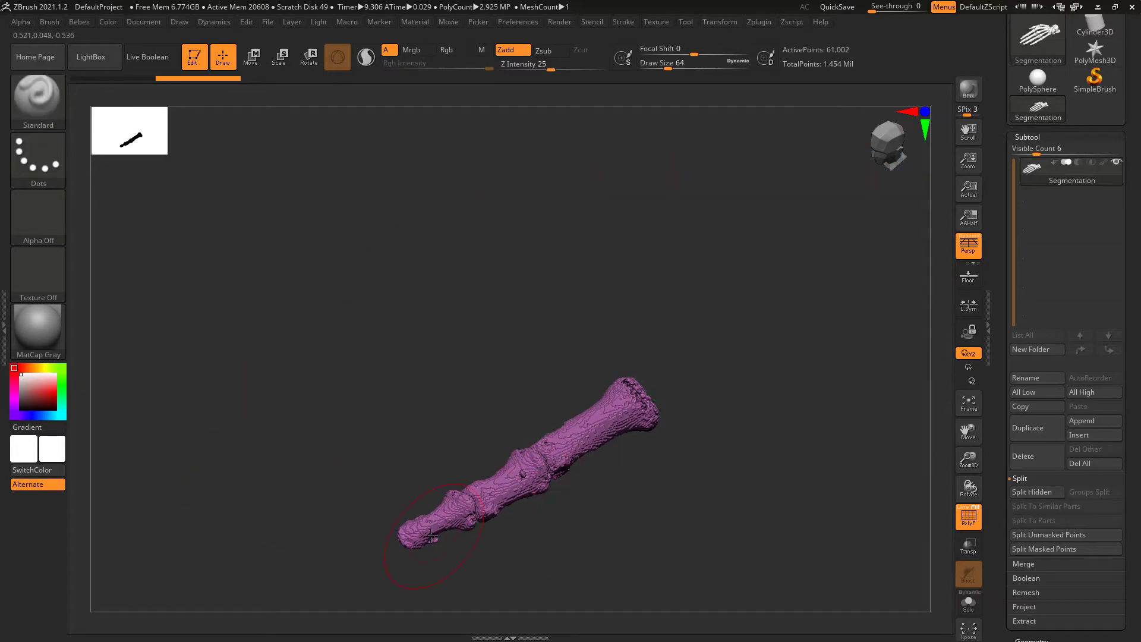
key("space")
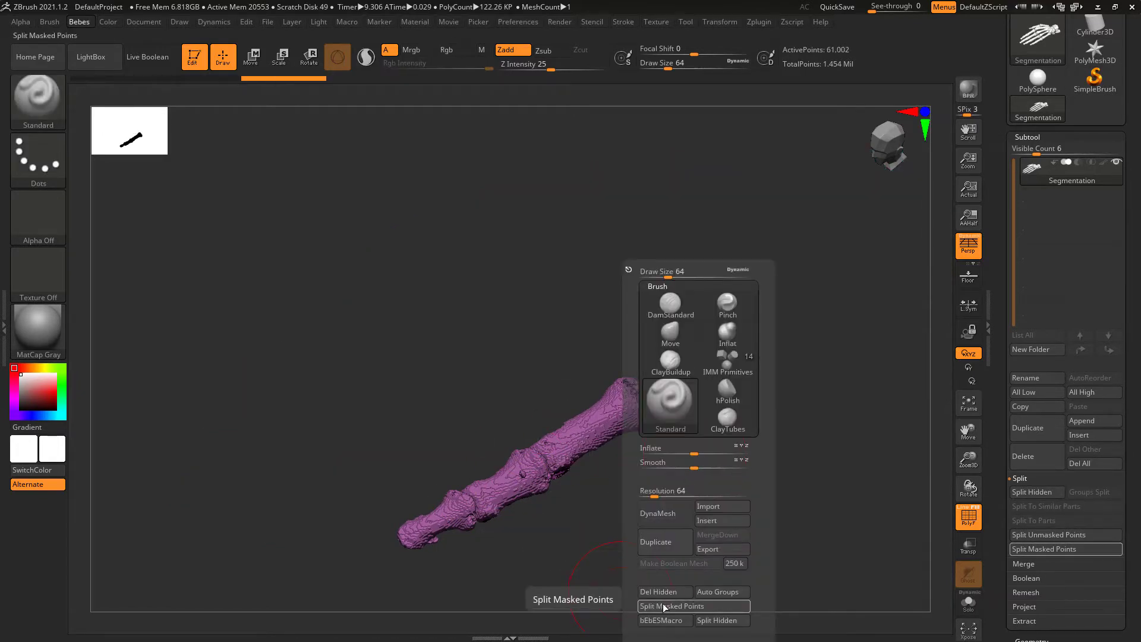
left_click(707, 606)
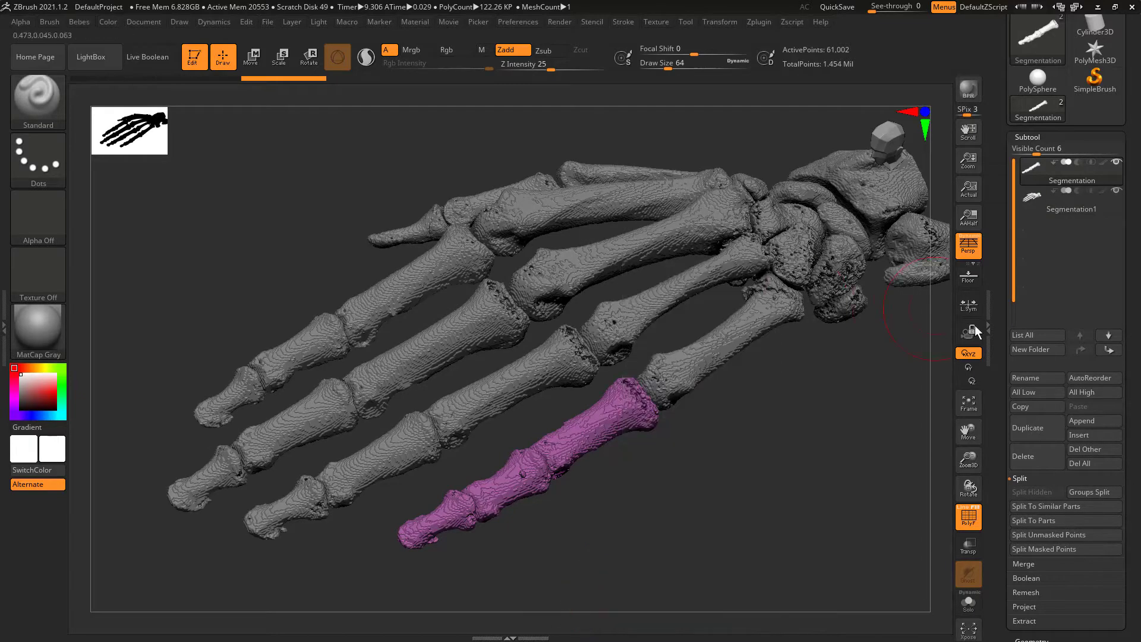
- Run Groups Split on the remaining foot mesh and confirm it
mouse_move(826, 440)
left_mouse_down()
mouse_move(739, 395)
mouse_move(724, 438)
mouse_move(735, 402)
left_mouse_up()
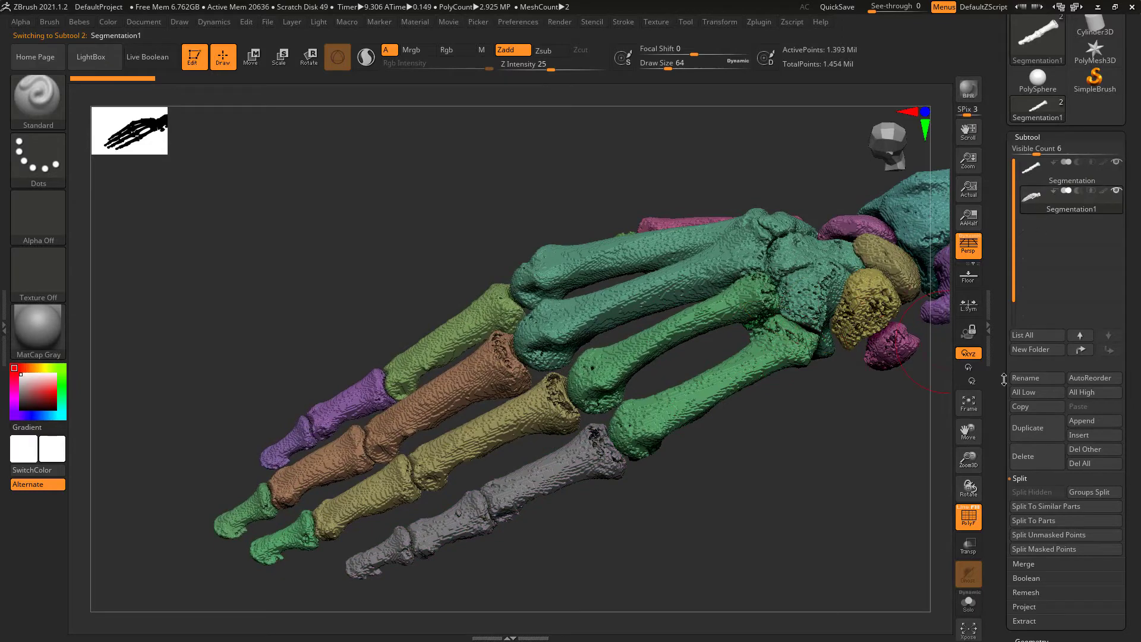
left_click(1079, 494)
left_click(927, 515)
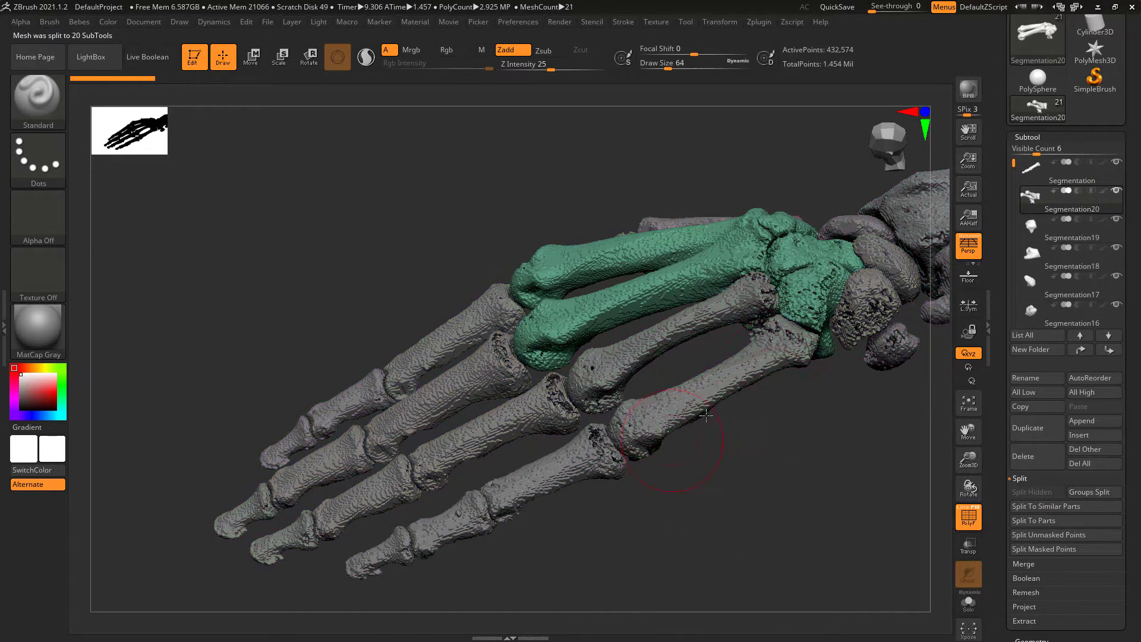
- Step through the new subtools and make the pink toe-bone Segmentation subtool active
key("Down")
key("Down")
key("Down")
key("Down")
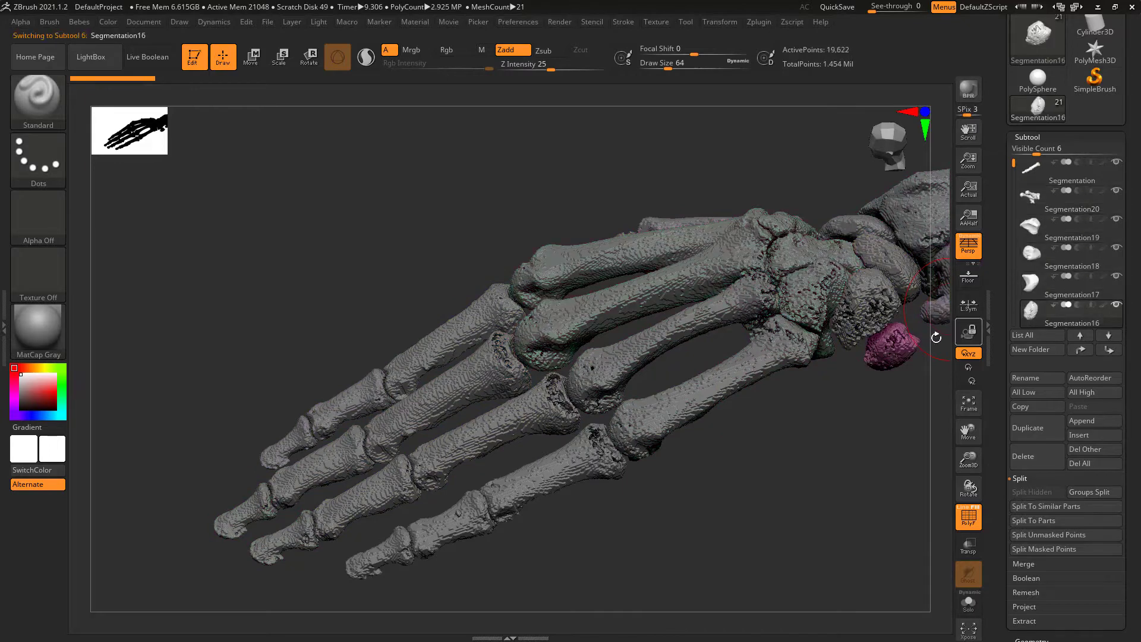
left_click_drag(782, 511, 607, 395)
left_click(608, 395, "alt")
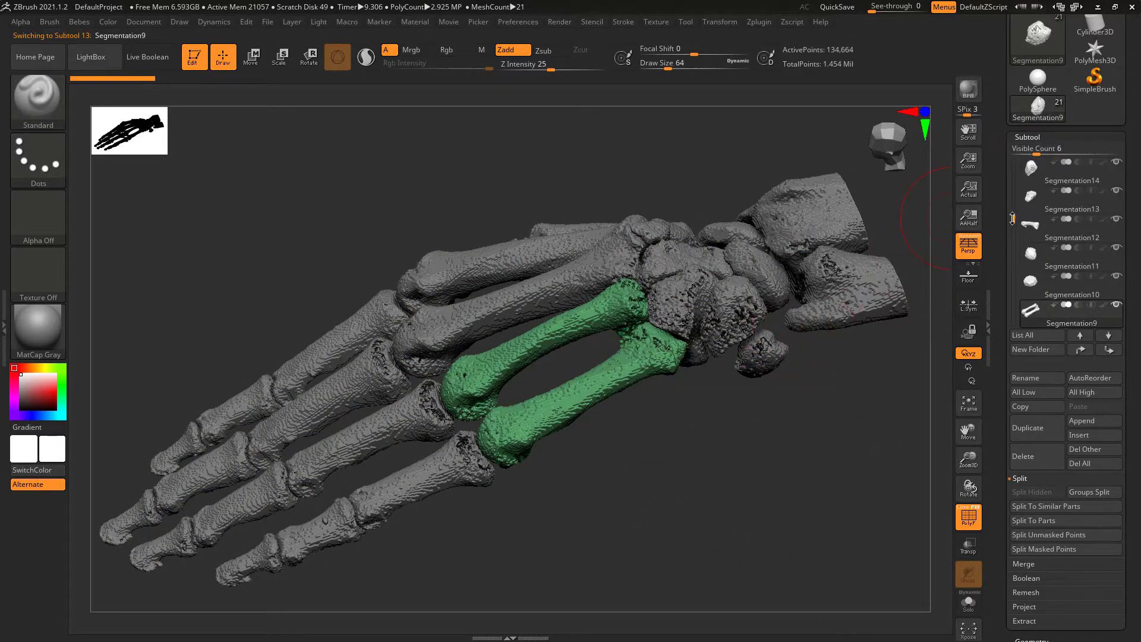
left_click_drag(1011, 218, 1010, 172)
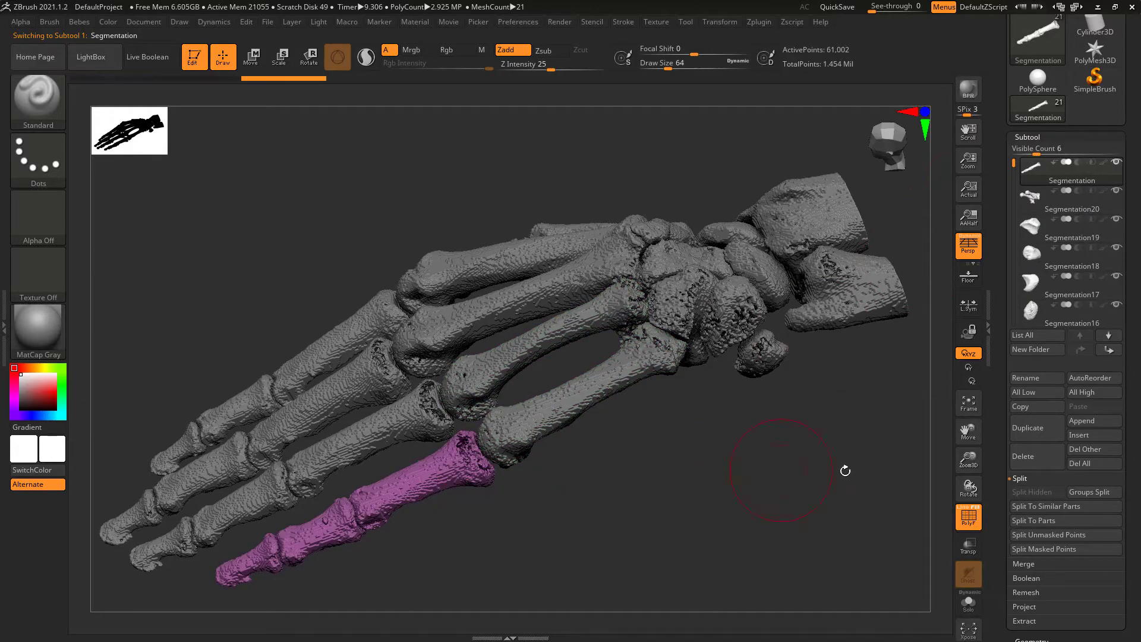
- Delete all other subtools, zoom in on the pink bone and rectangle-hide most of it
left_click(1087, 449)
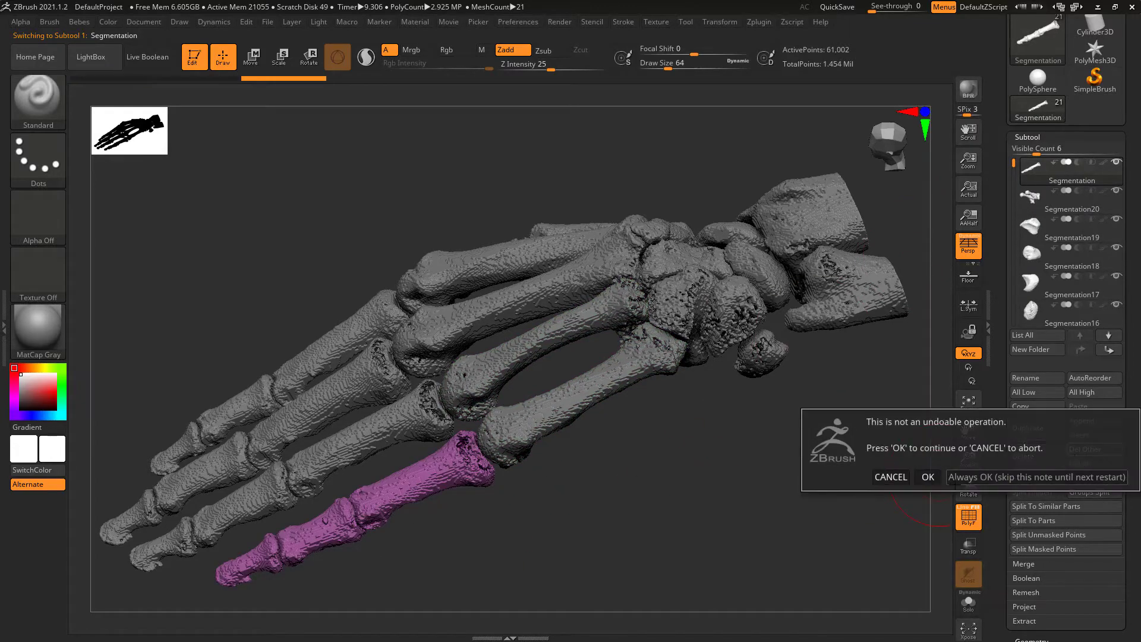
left_click(928, 476)
left_click_drag(575, 407, 676, 368)
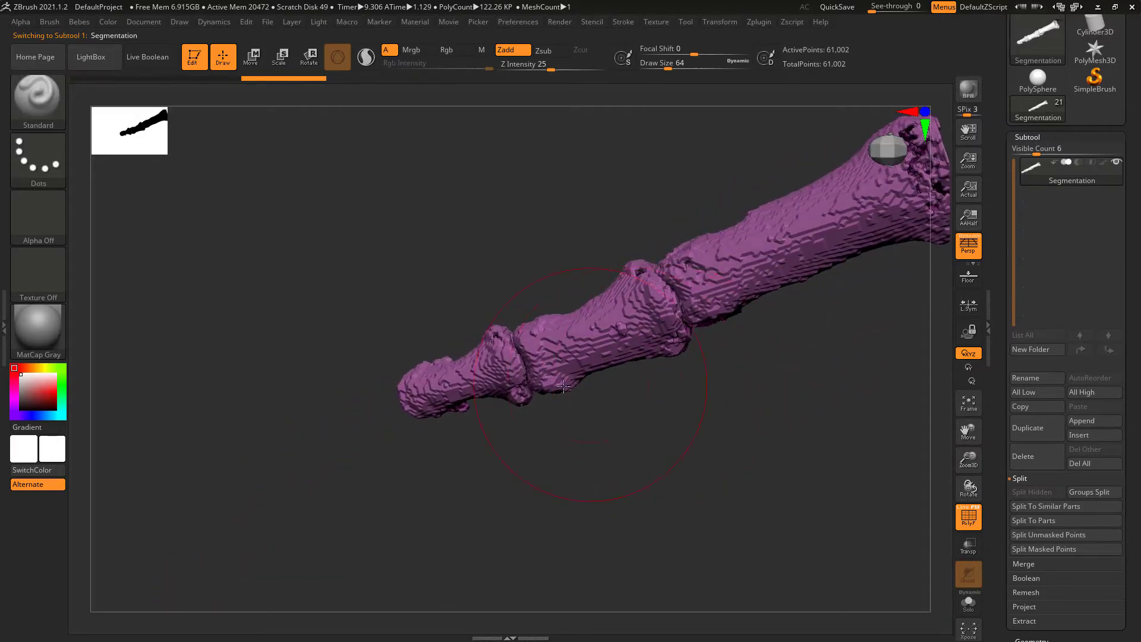
left_click_drag(676, 367, 545, 349)
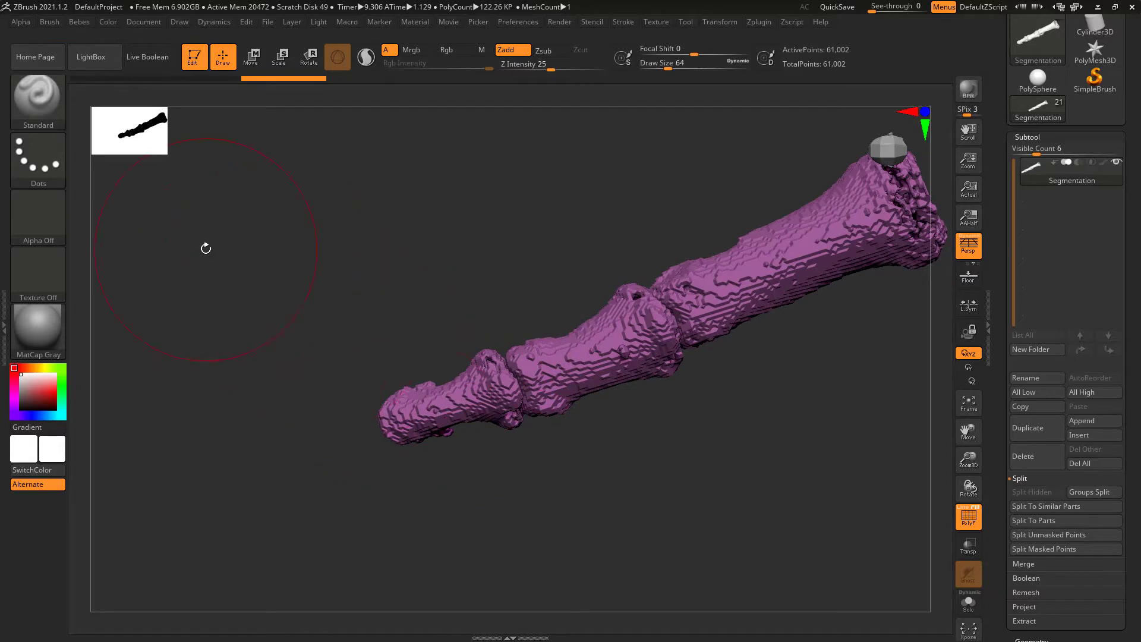
key("ctrl+shift")
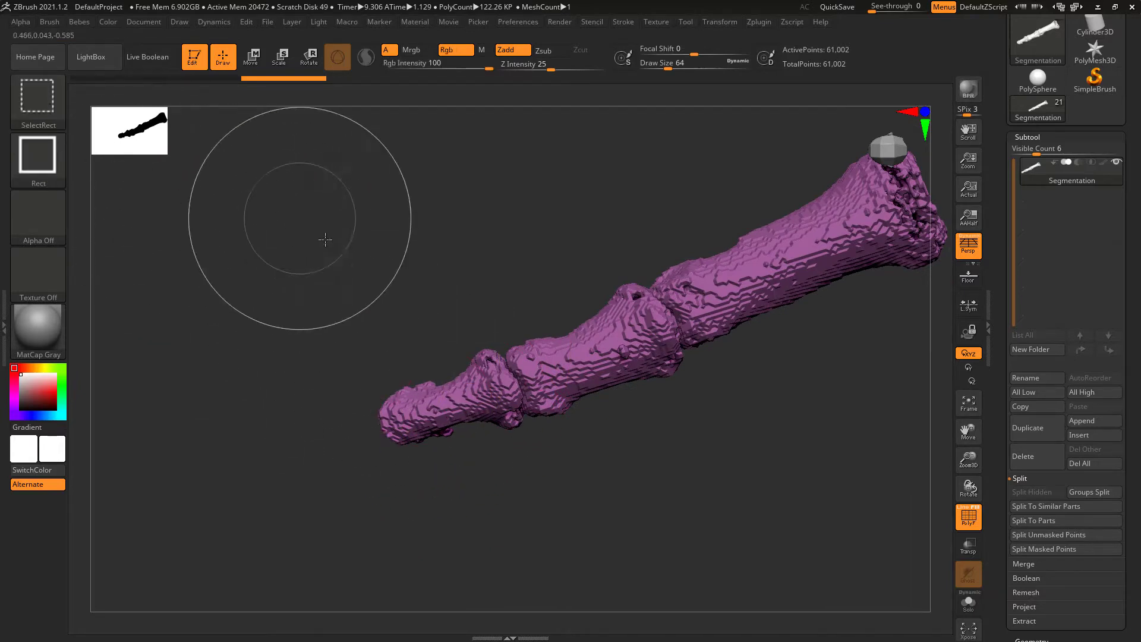
mouse_move(305, 222)
left_mouse_down("ctrl+shift")
mouse_move(533, 279)
mouse_move(484, 260)
mouse_move(425, 265)
mouse_move(394, 309)
mouse_move(403, 325)
mouse_move(522, 339)
mouse_move(466, 501)
mouse_move(472, 523)
left_mouse_up("ctrl+shift")
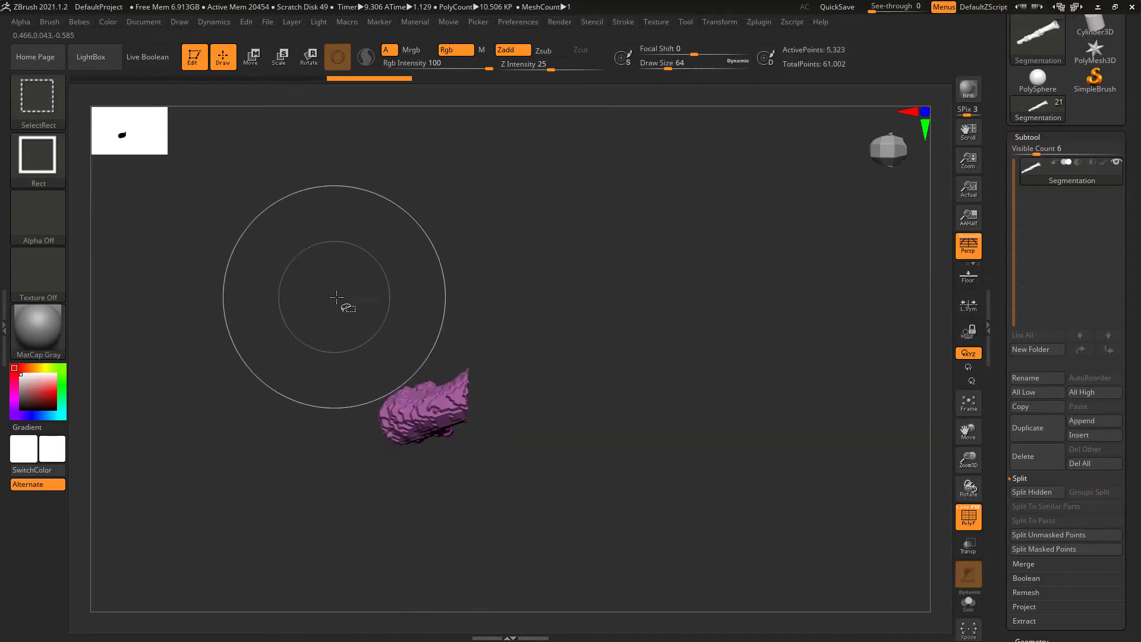
- Unhide the whole pink toe bone and open the Quick Pick brush palette
left_click(350, 312, "ctrl+shift")
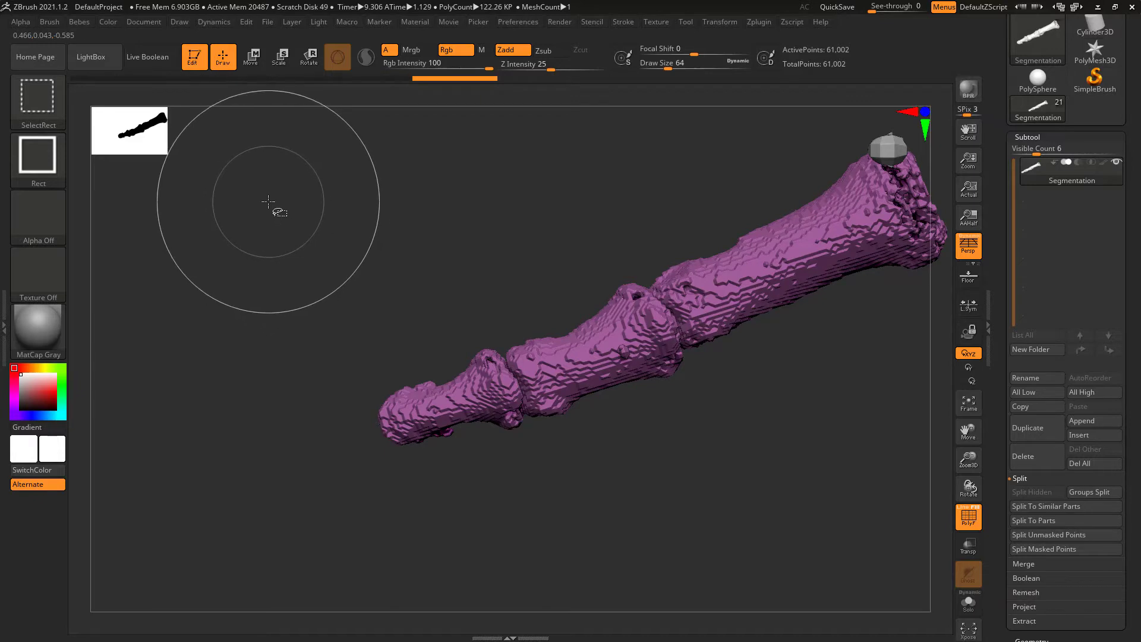
mouse_move(267, 202)
left_mouse_down("ctrl+shift")
mouse_move(464, 479)
mouse_move(468, 508)
left_mouse_up("ctrl+shift")
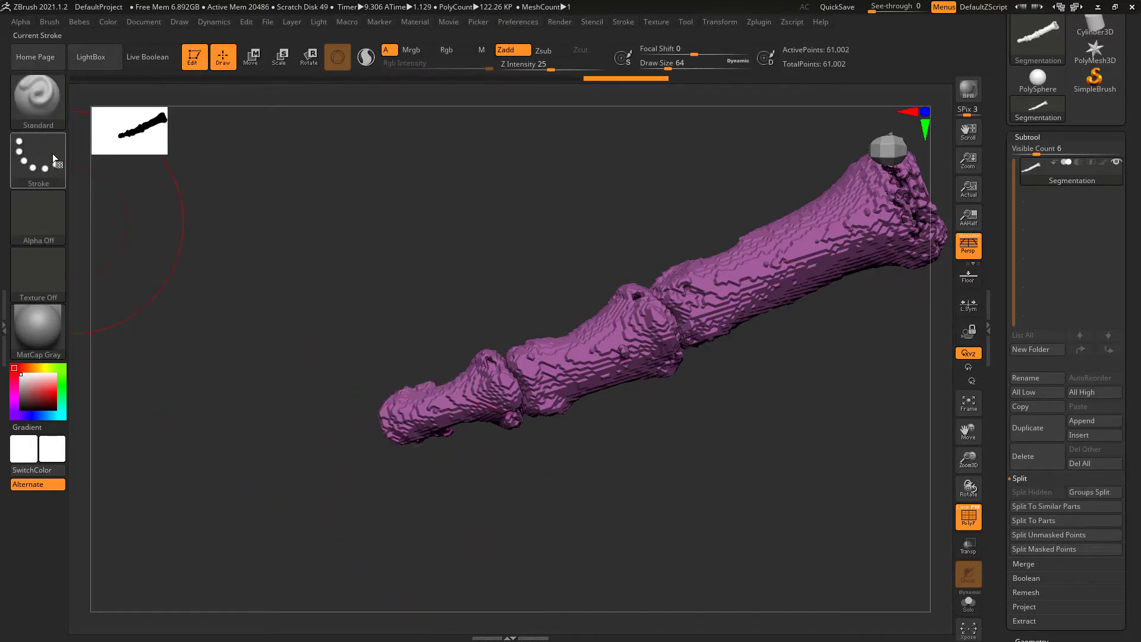
left_click(35, 99, "ctrl+shift")
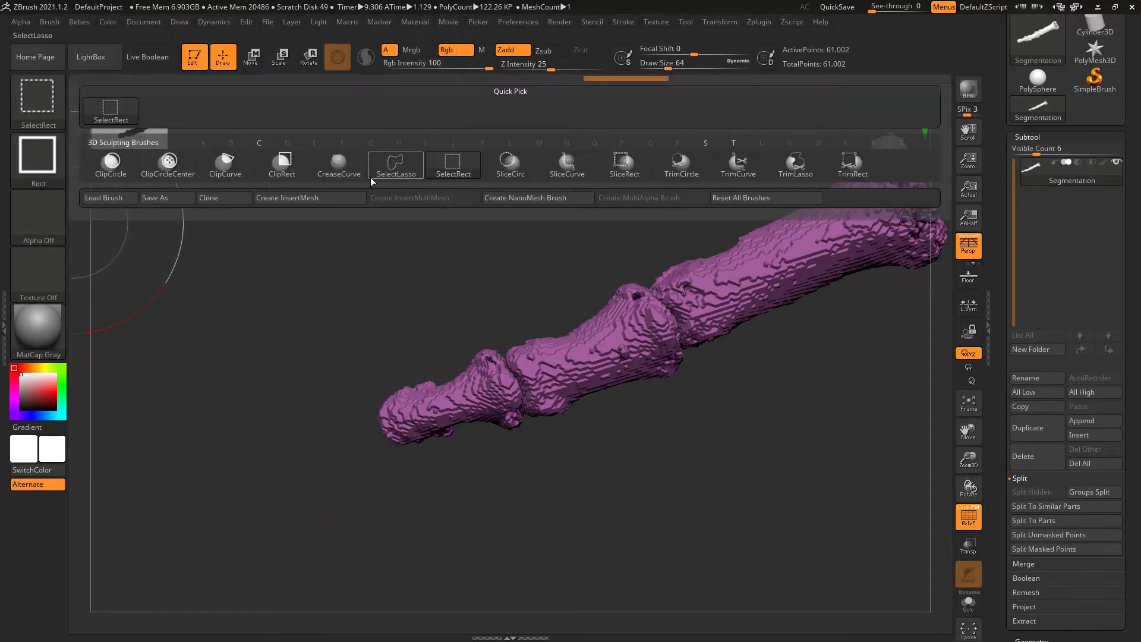
- Switch to SelectLasso, hide part of the bone, then show the tip again
left_click(371, 178, "ctrl+shift")
mouse_move(350, 374)
left_mouse_down("ctrl+shift")
mouse_move(527, 303)
mouse_move(465, 435)
mouse_move(573, 344)
mouse_move(484, 280)
mouse_move(766, 386)
left_mouse_up("ctrl+shift")
left_click(483, 280, "ctrl+shift")
- Isolate and frame the tip piece to inspect its open hole, then unhide the whole bone
left_click(328, 487, "ctrl+shift")
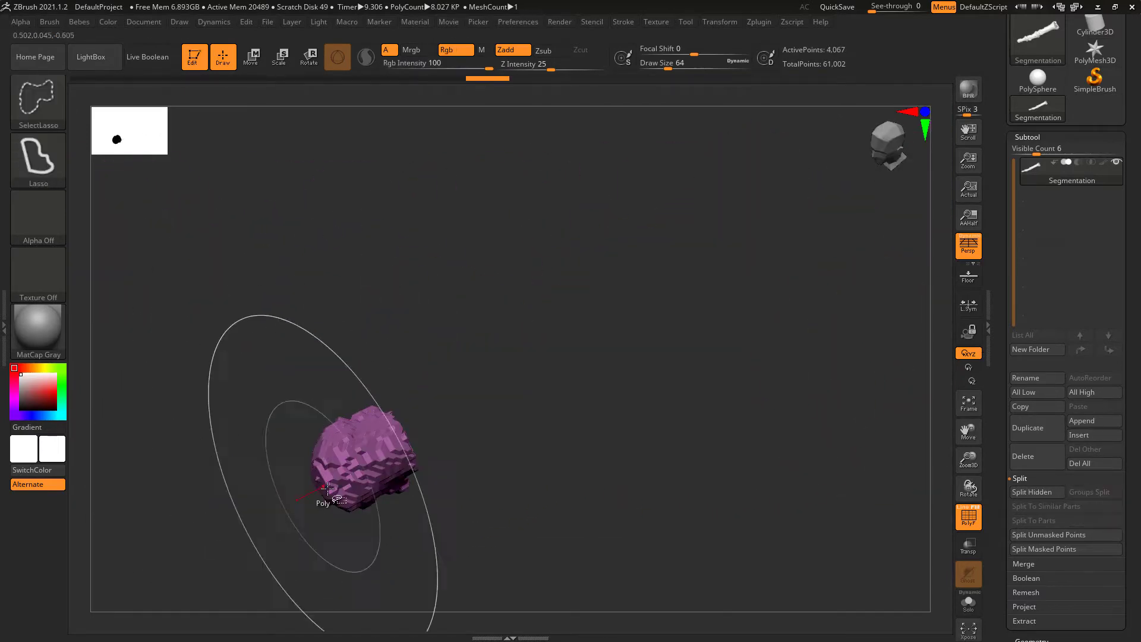
left_click_drag(328, 487, 305, 521)
key("f")
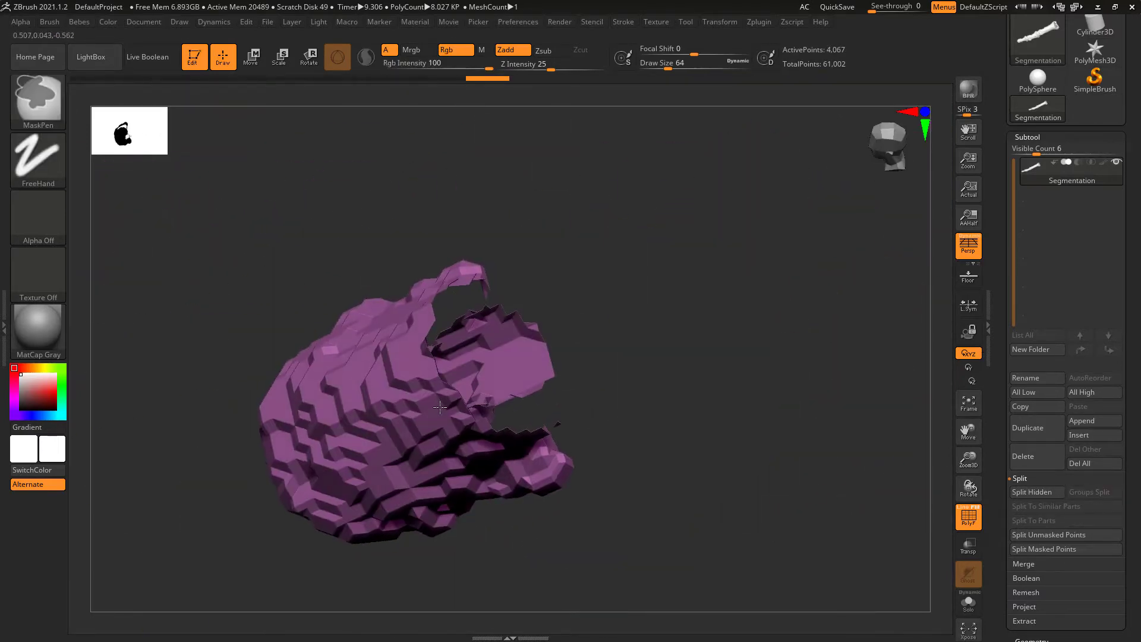
mouse_move(440, 407)
left_mouse_down()
mouse_move(488, 288)
mouse_move(502, 305)
left_mouse_up()
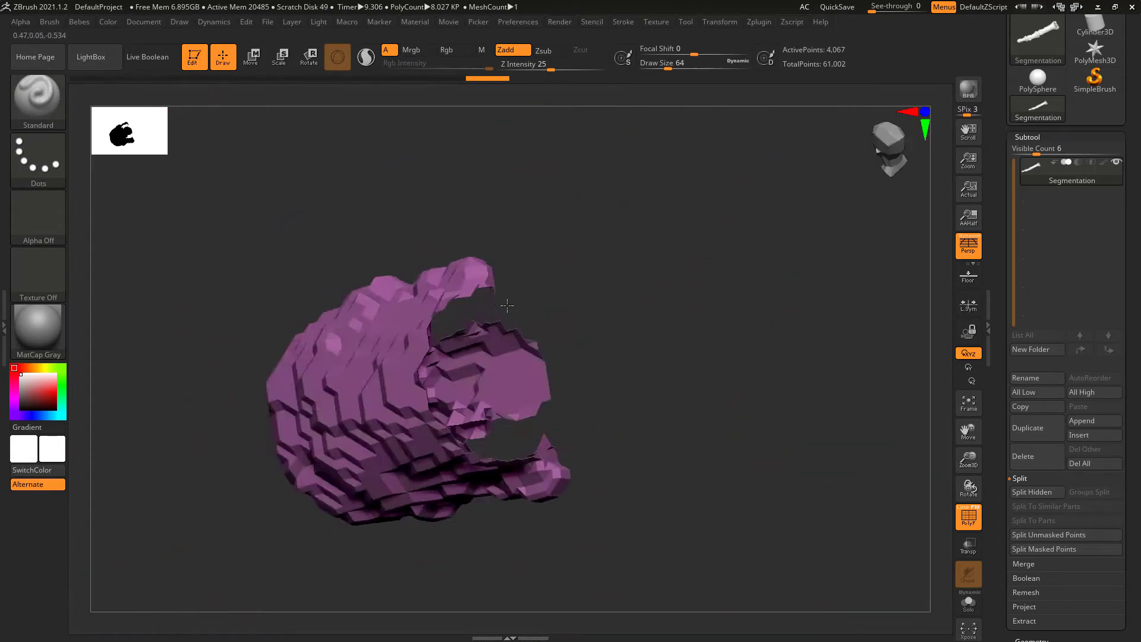
mouse_move(642, 401)
left_mouse_down()
mouse_move(581, 326)
mouse_move(637, 280)
left_mouse_up()
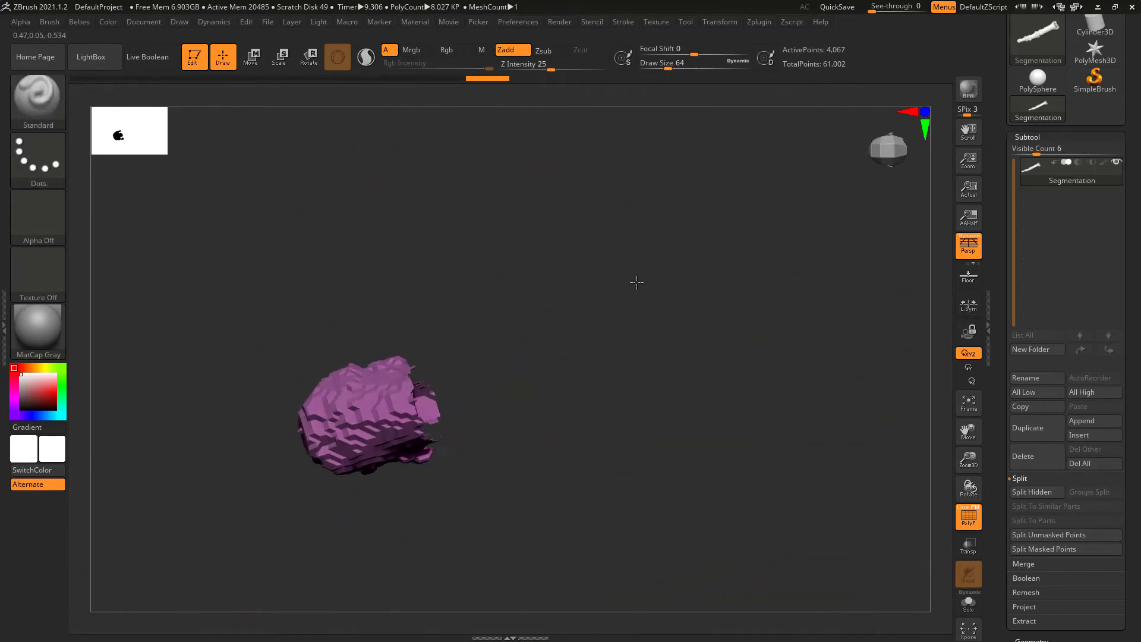
left_click(536, 496, "ctrl+shift")
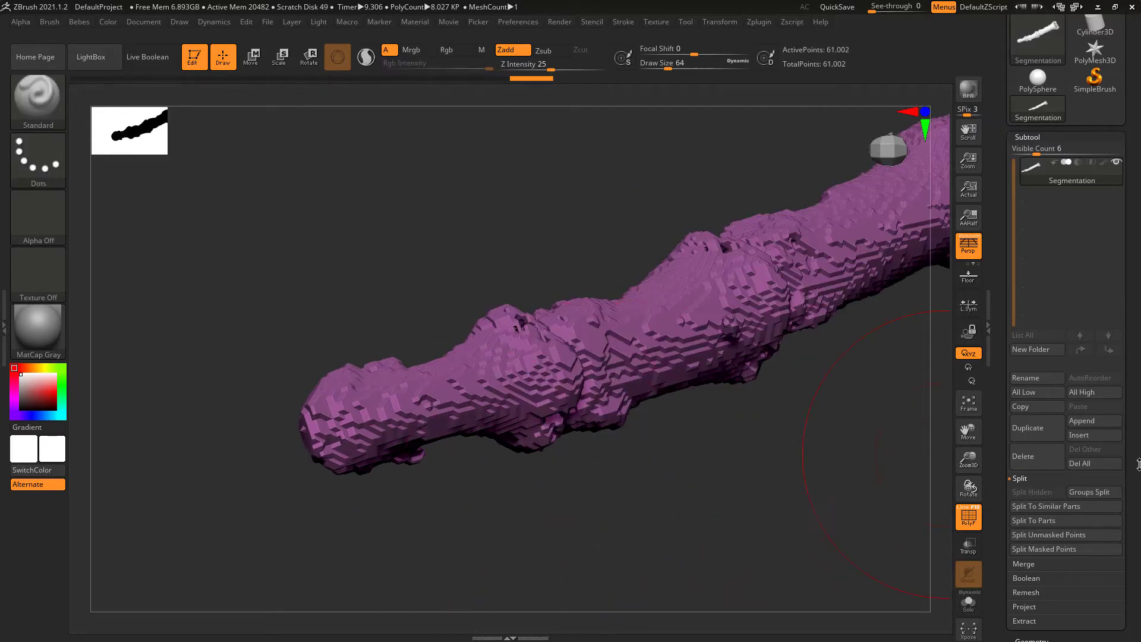
left_click_drag(1138, 464, 1139, 352)
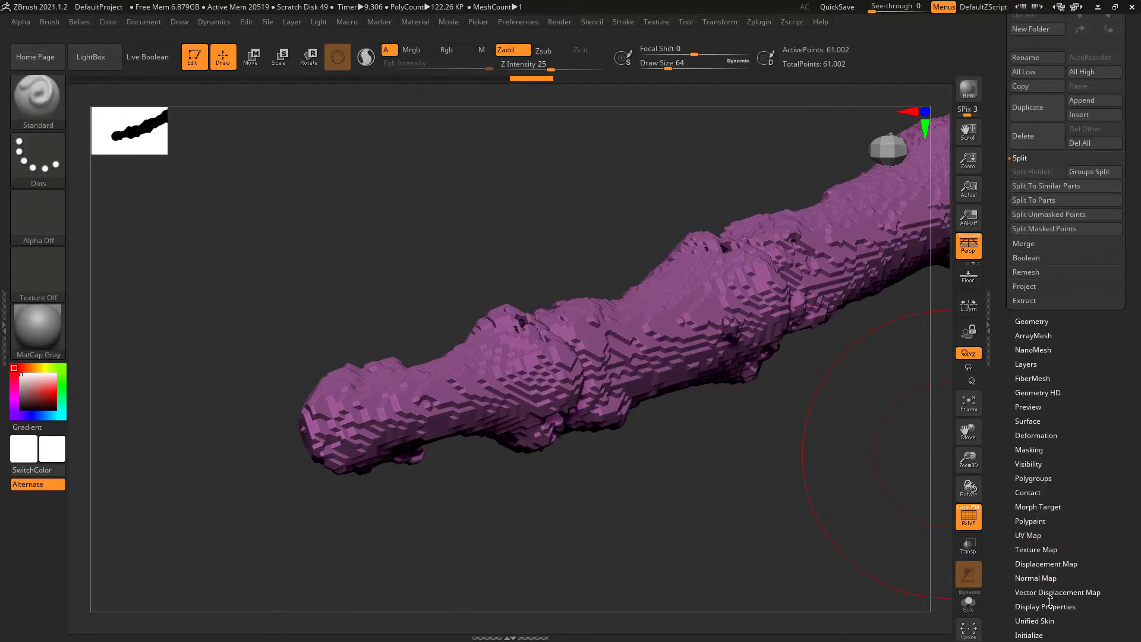
- Turn on Double in Tool > Display Properties so the bone renders double-sided
left_click(1050, 606)
left_click(1052, 156)
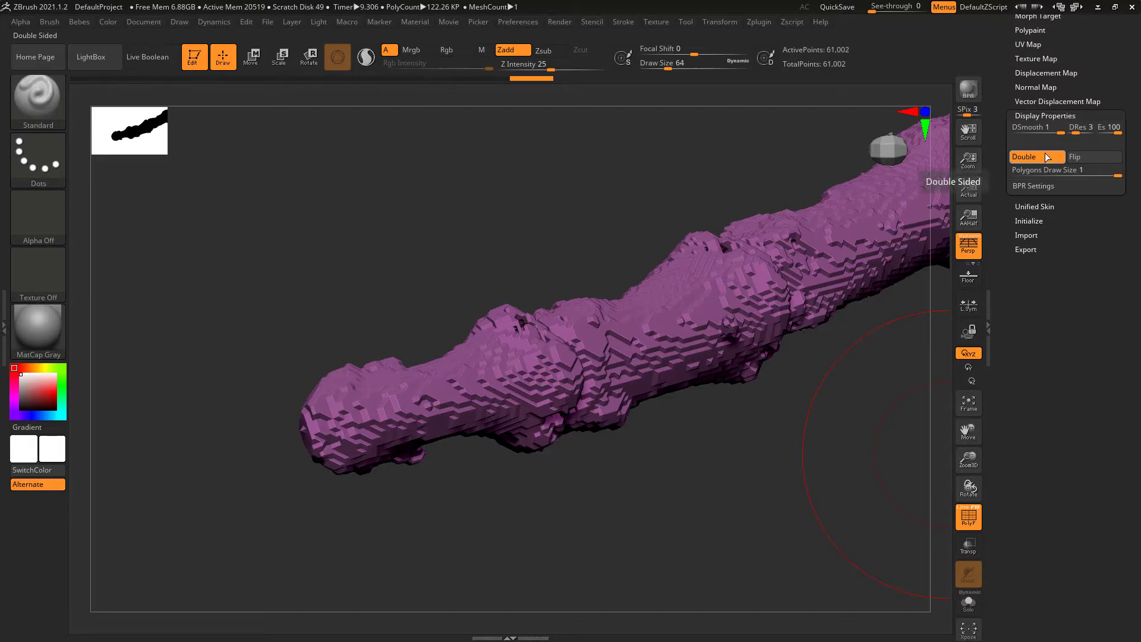
mouse_move(843, 178)
left_mouse_down()
mouse_move(259, 457)
mouse_move(318, 600)
mouse_move(376, 521)
mouse_move(582, 396)
mouse_move(611, 461)
mouse_move(588, 461)
mouse_move(619, 461)
mouse_move(551, 495)
left_mouse_up()
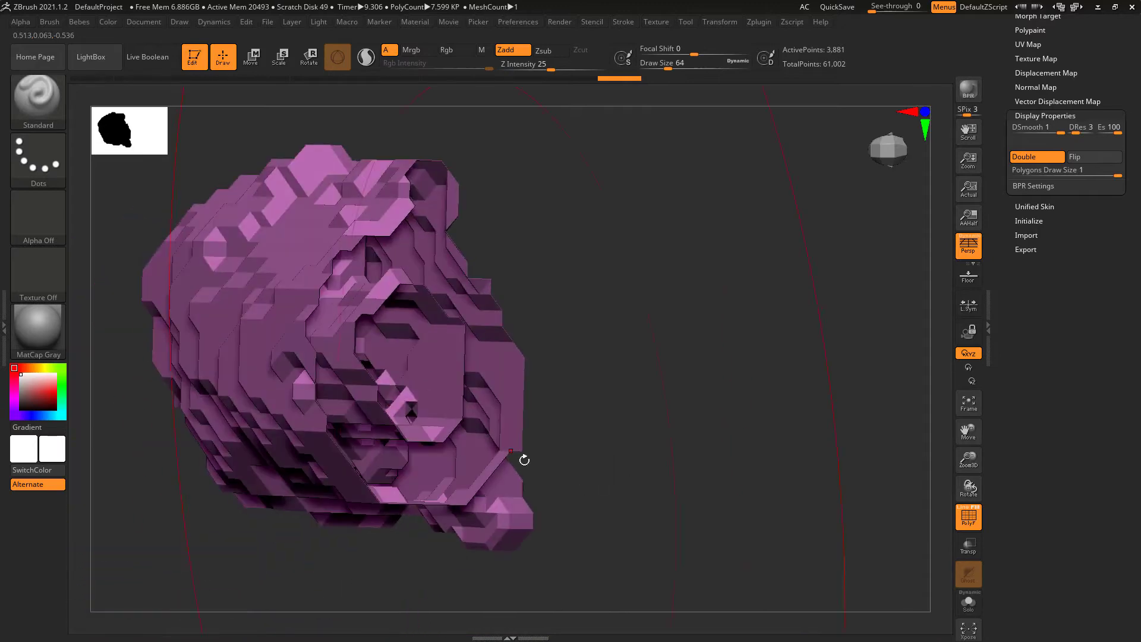
- Unhide the bone, turn it side-on, and lasso-hide the loose fragments at its left end
left_click_drag(524, 459, 481, 386, "alt")
left_click_drag(485, 414, 459, 390)
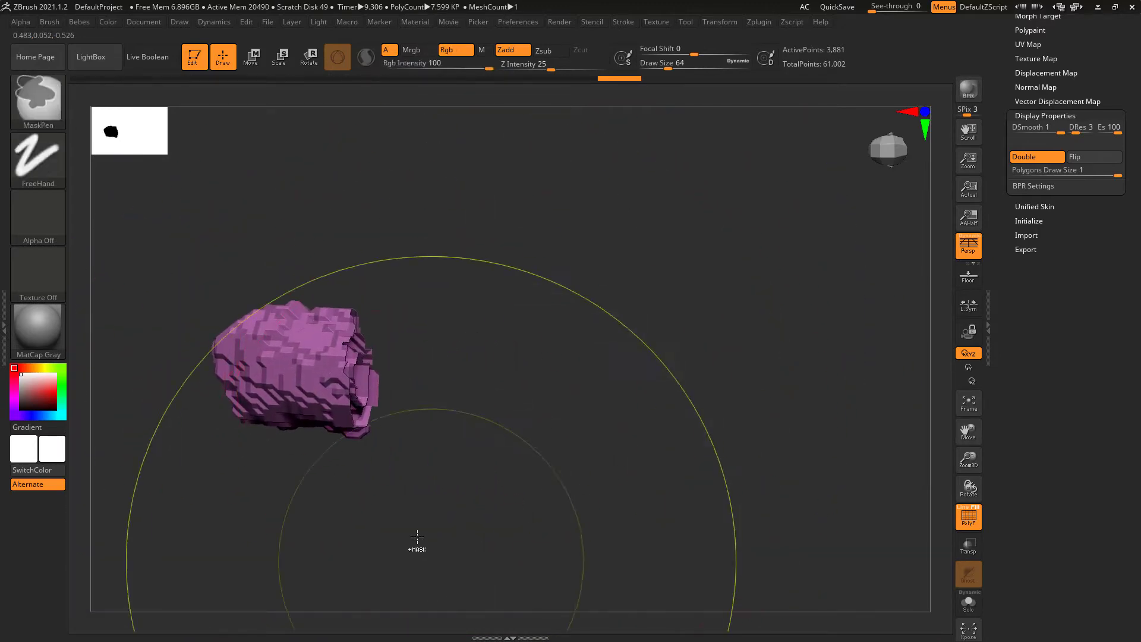
left_click(381, 545, "ctrl+shift")
mouse_move(400, 555)
left_mouse_down()
mouse_move(471, 479)
mouse_move(436, 459)
left_mouse_up()
left_click_drag(196, 253, 253, 575, "ctrl+alt+shift")
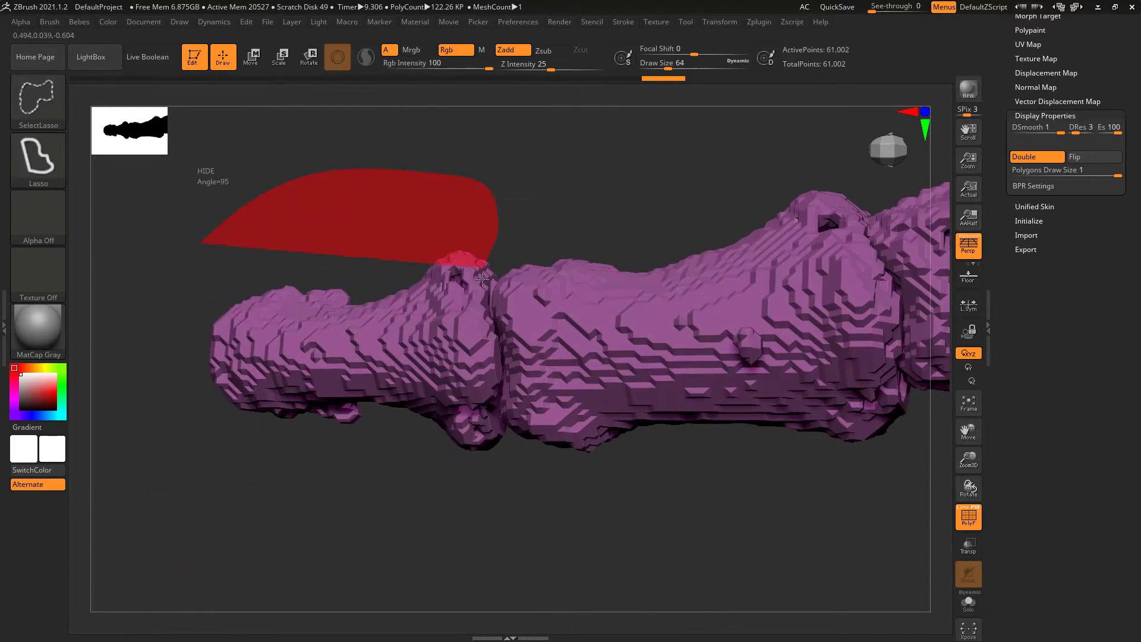
left_click_drag(327, 397, 337, 400, "ctrl+alt+shift")
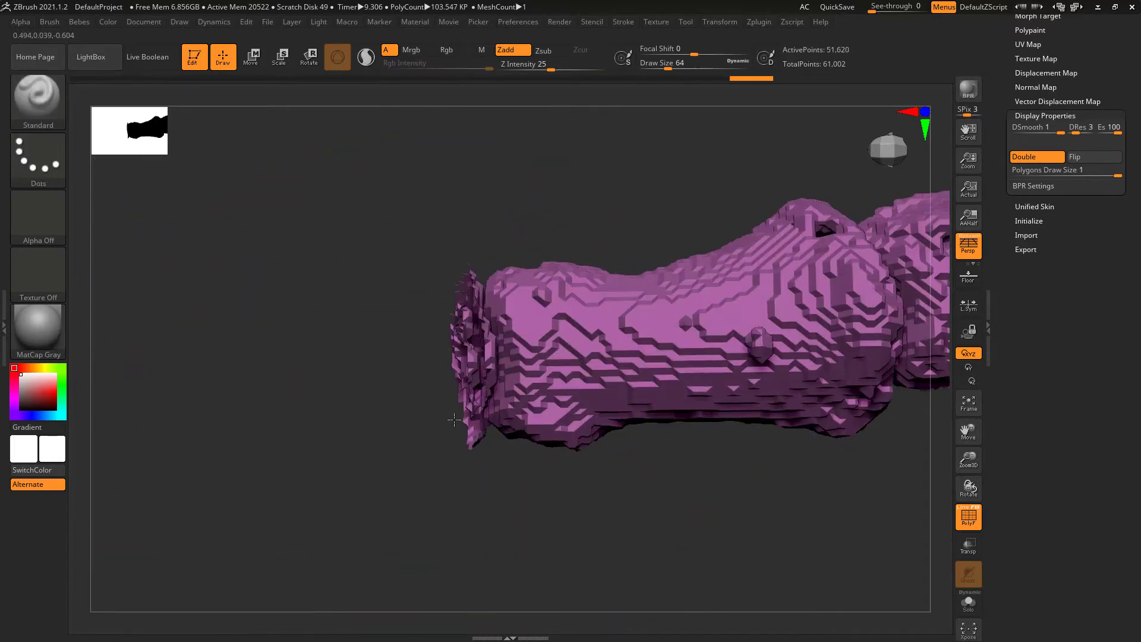
left_click_drag(404, 410, 428, 404)
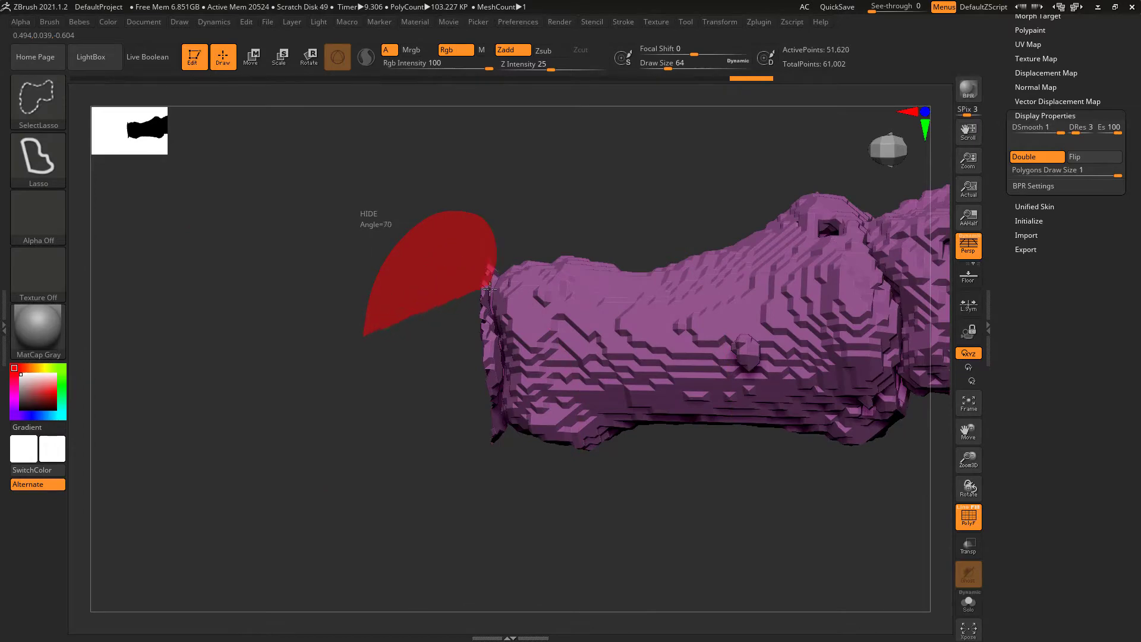
mouse_move(499, 414)
left_mouse_down("ctrl+alt+shift")
mouse_move(458, 408)
mouse_move(416, 297)
left_mouse_up("ctrl+alt+shift")
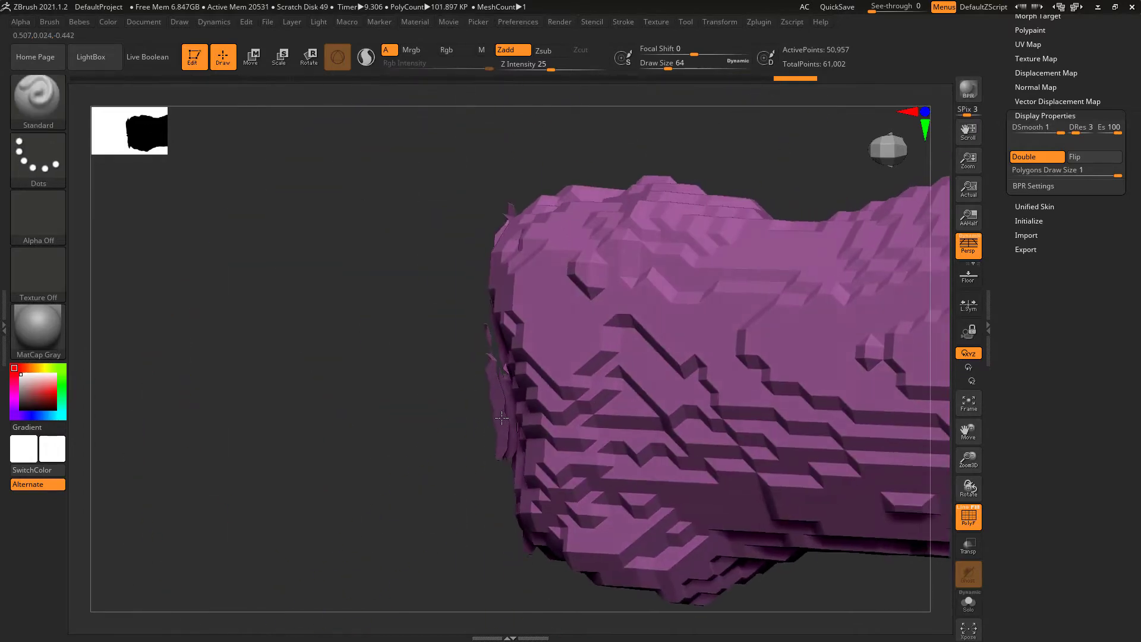
left_click_drag(363, 324, 433, 267, "ctrl+alt+shift")
mouse_move(514, 438)
left_mouse_down("ctrl+alt+shift")
mouse_move(473, 448)
mouse_move(377, 191)
mouse_move(325, 175)
left_mouse_up("ctrl+alt+shift")
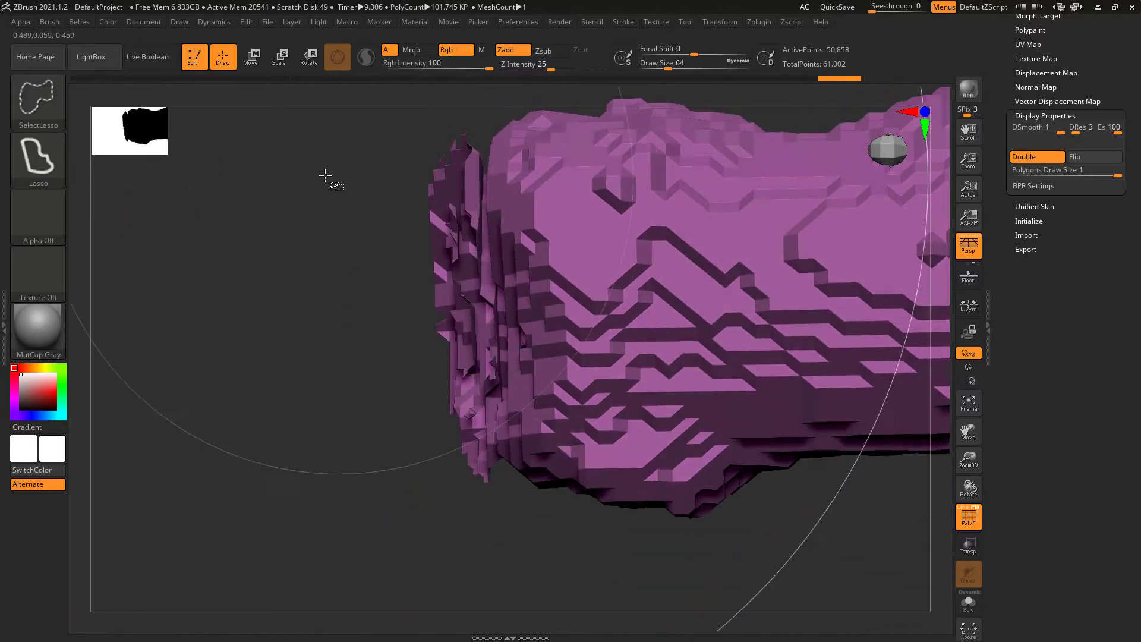
- Lasso-hide the remaining stray pieces beside the bone end and around the joint
left_click_drag(498, 121, 466, 290, "ctrl+alt+shift")
left_click_drag(508, 574, 510, 567, "ctrl+alt+shift")
left_click_drag(517, 534, 565, 351)
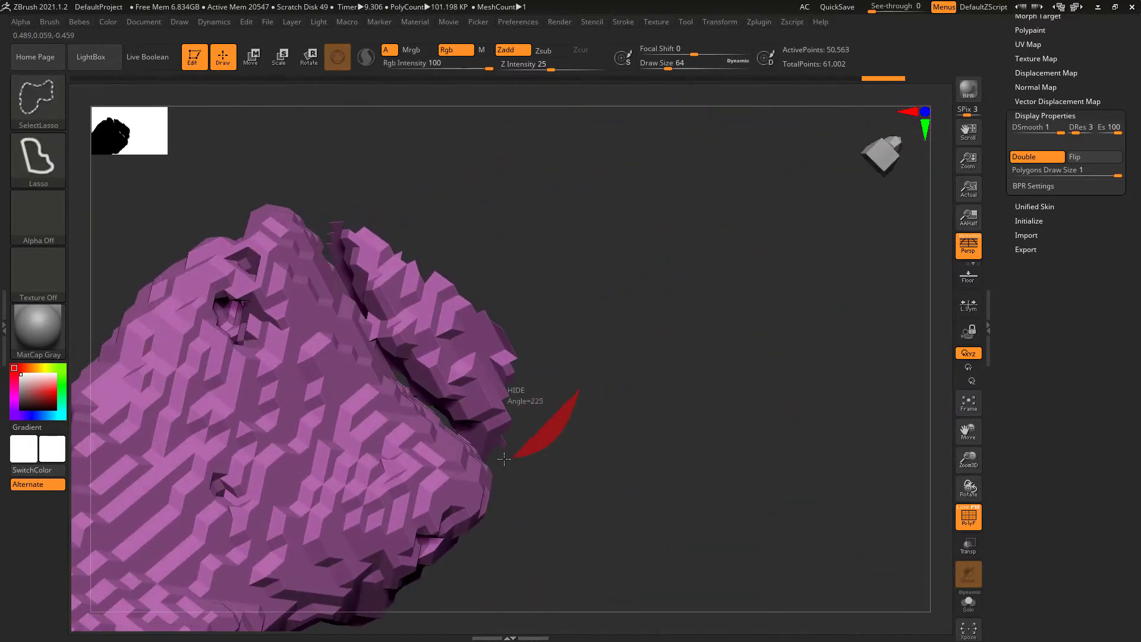
left_click_drag(349, 284, 357, 280, "ctrl+alt+shift")
mouse_move(458, 234)
left_mouse_down()
mouse_move(454, 306)
mouse_move(436, 193)
left_mouse_up()
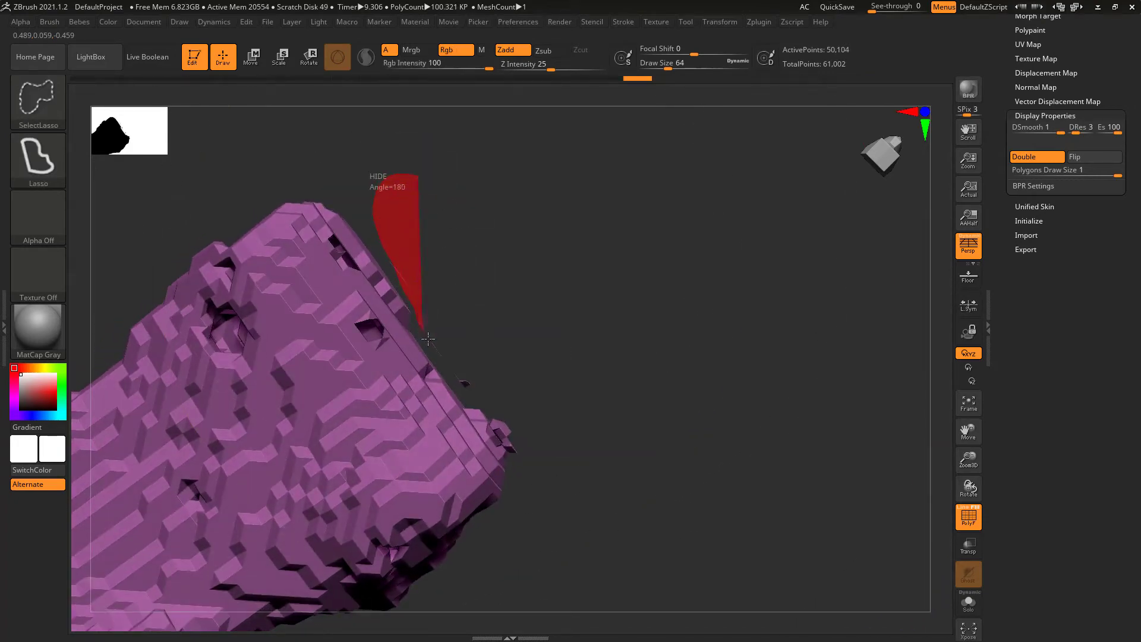
left_click_drag(502, 397, 485, 393, "ctrl+alt+shift")
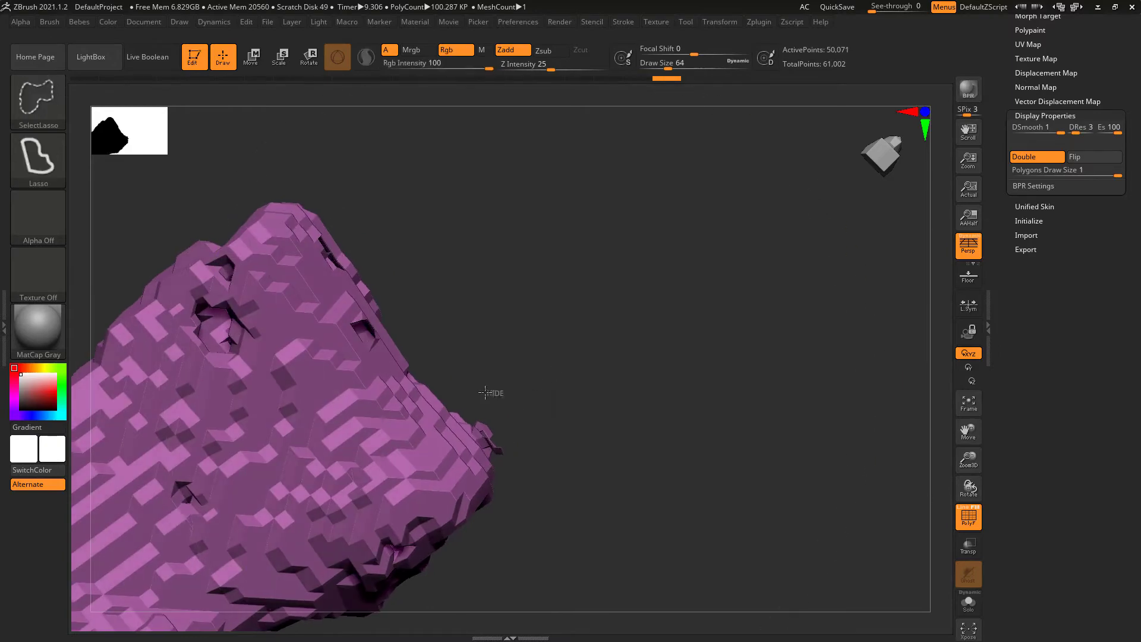
left_click_drag(504, 459, 505, 458, "ctrl+alt+shift")
left_click_drag(624, 466, 563, 482)
- Split the hidden portion off with Split Hidden and solo the pink toe-bone piece
key("space")
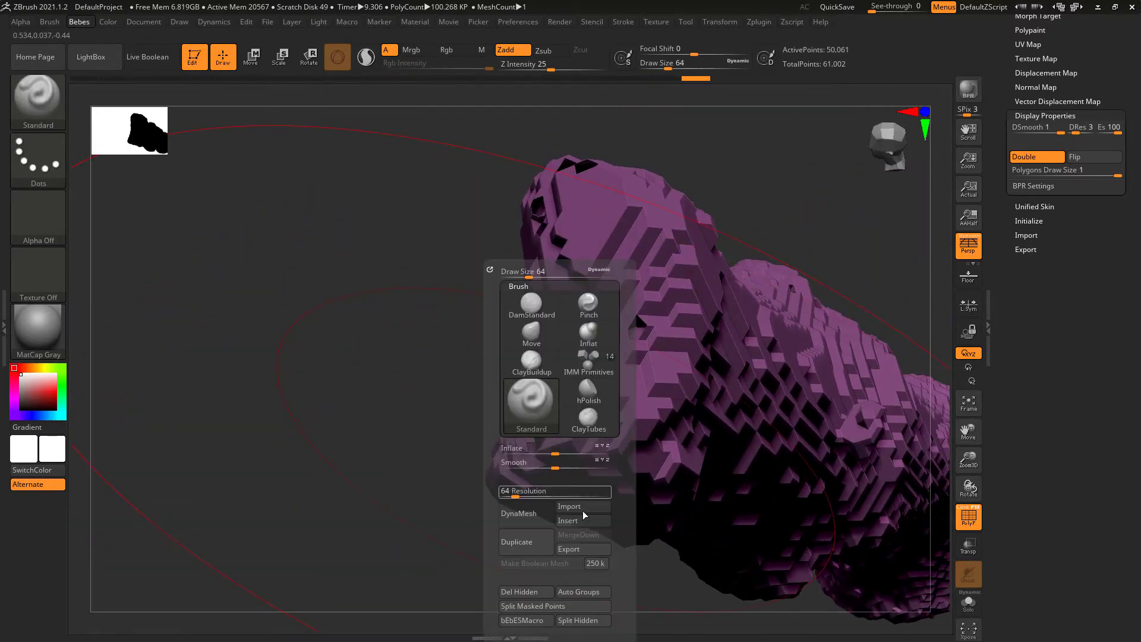
left_click(586, 622)
key("f")
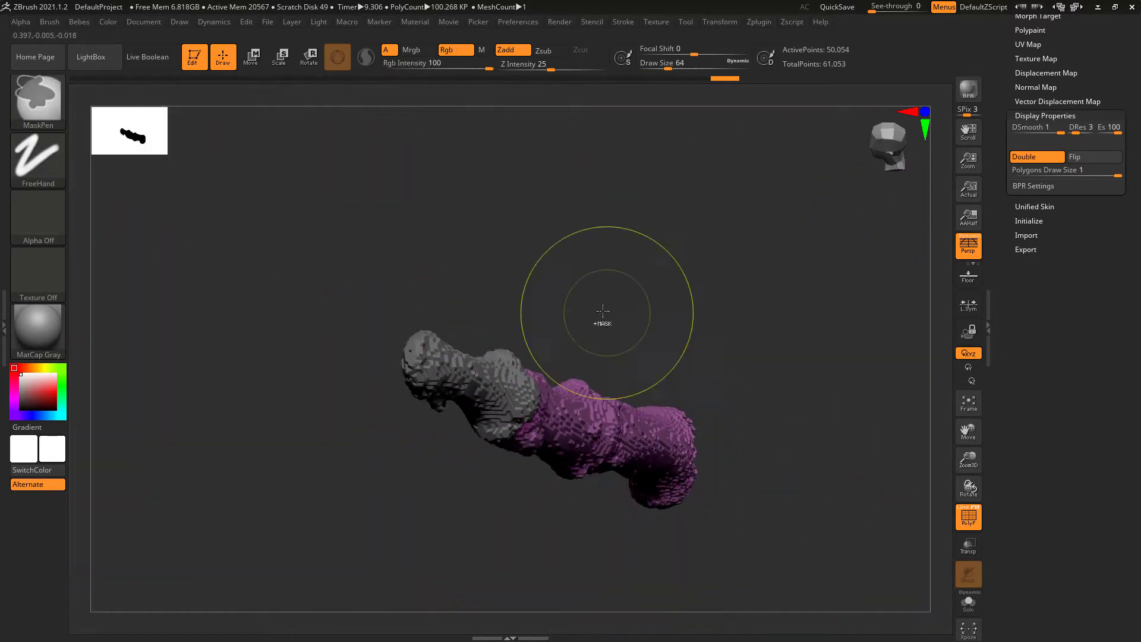
mouse_move(602, 324)
left_mouse_down()
mouse_move(540, 363)
mouse_move(509, 254)
left_mouse_up()
scroll(519, 406, "up", 2)
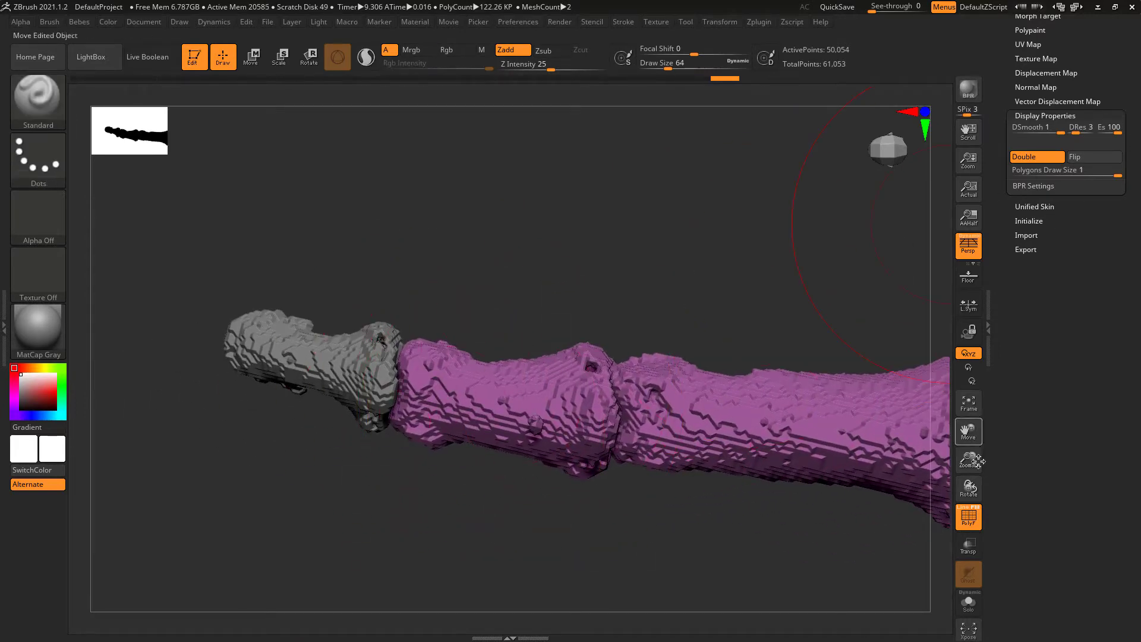
left_click(969, 602)
mouse_move(749, 507)
left_mouse_down()
mouse_move(547, 355)
mouse_move(330, 269)
mouse_move(483, 201)
mouse_move(636, 293)
mouse_move(289, 530)
mouse_move(329, 273)
left_mouse_up()
- Lasso-hide the neighbouring bone end and the left-end fragments of the joint
left_click_drag(535, 380, 571, 332)
left_click_drag(550, 241, 607, 196, "ctrl+shift")
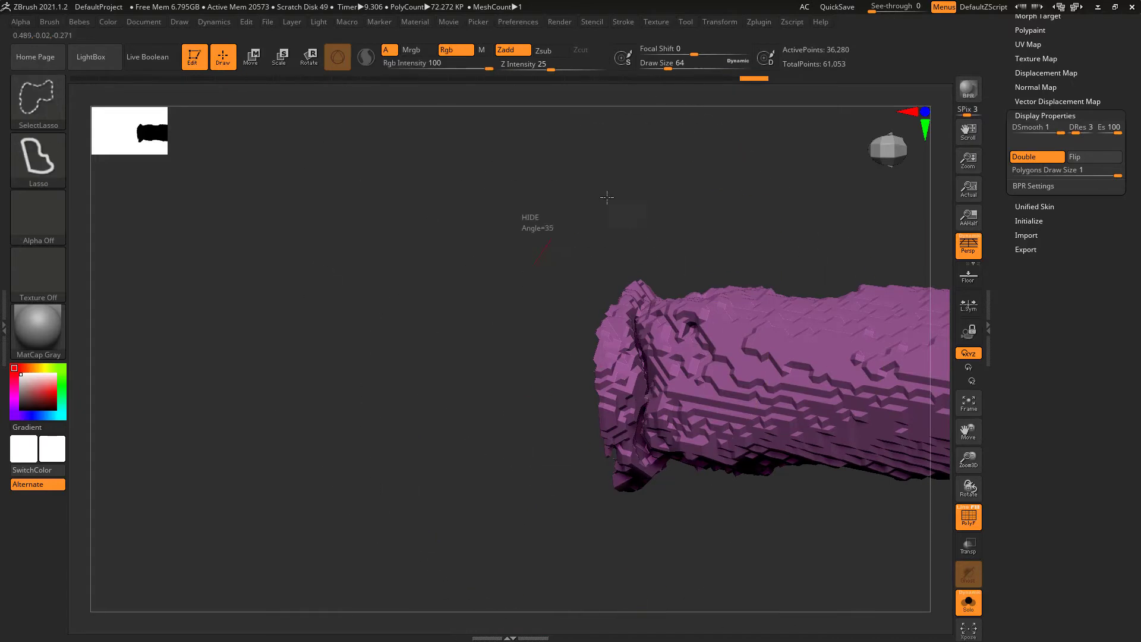
left_click_drag(657, 474, 624, 413, "ctrl+shift")
left_click_drag(572, 324, 663, 268, "ctrl+shift")
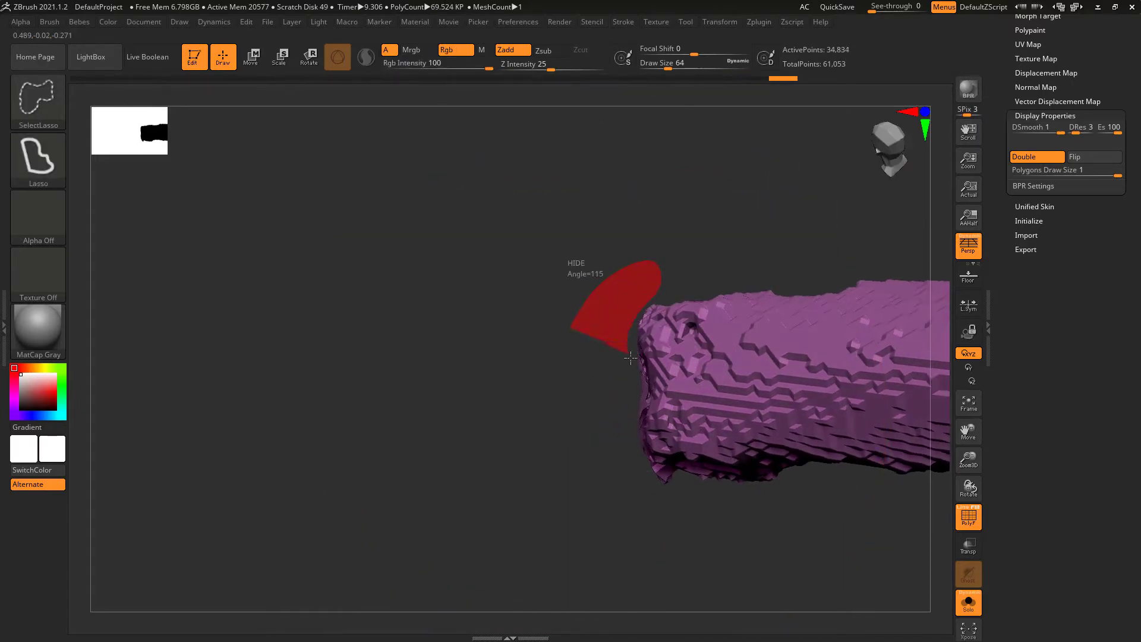
left_click_drag(694, 507, 666, 481, "ctrl+shift")
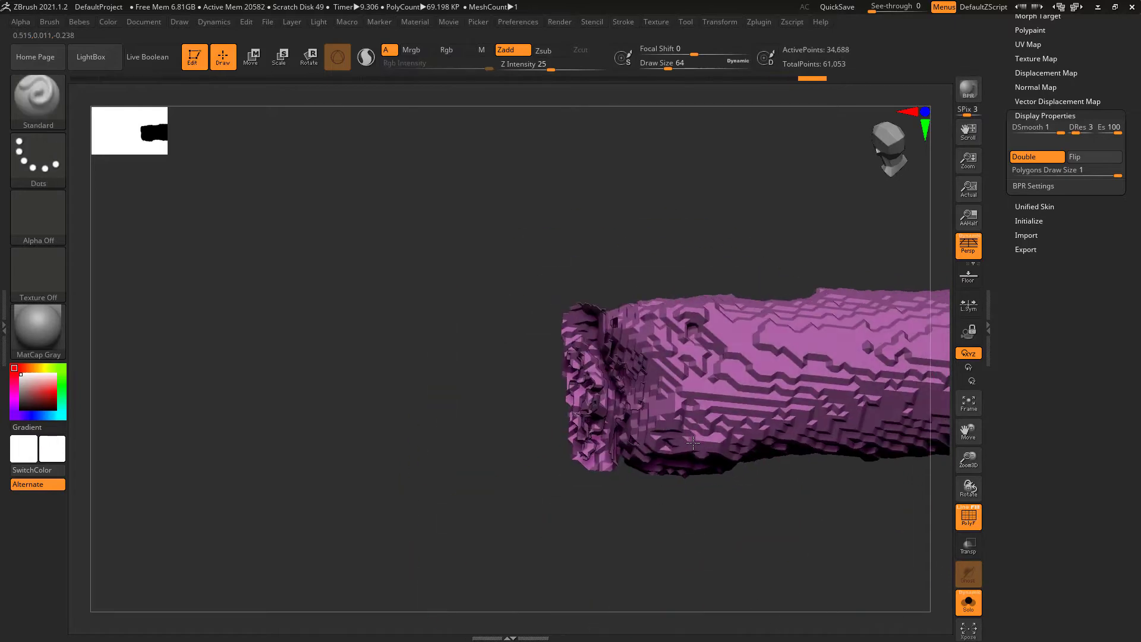
mouse_move(594, 523)
left_mouse_down()
mouse_move(733, 307)
mouse_move(848, 331)
left_mouse_up()
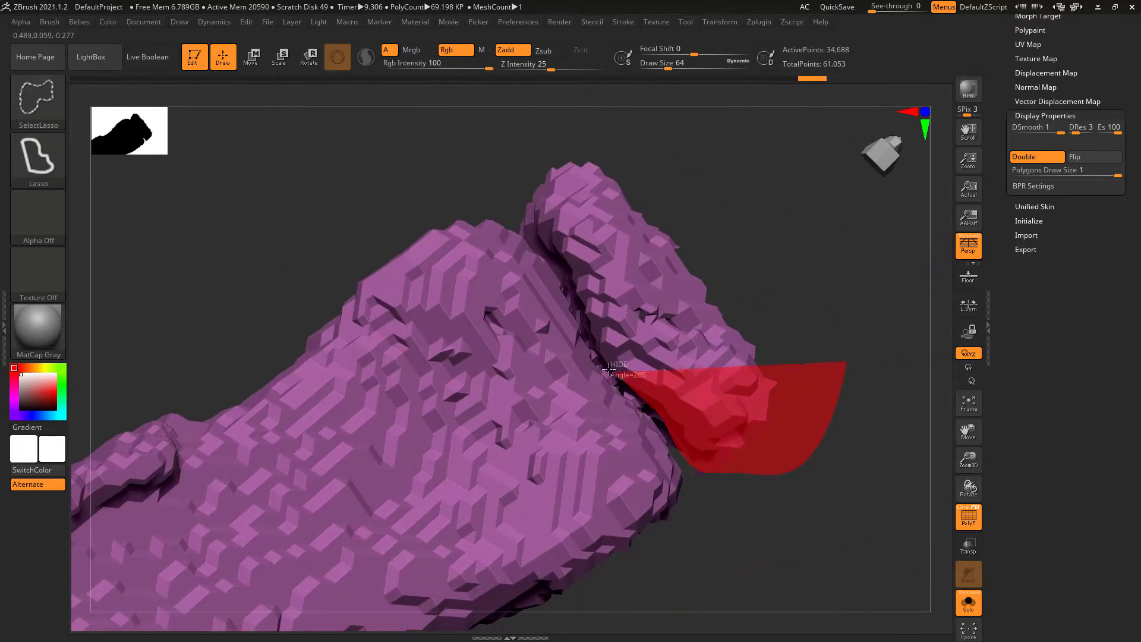
- Hide the remaining tip, edge and top-edge slivers, leaving 32,793 active points
mouse_move(551, 255)
left_mouse_down("ctrl+shift")
mouse_move(517, 190)
mouse_move(679, 266)
mouse_move(624, 249)
left_mouse_up("ctrl+shift")
mouse_move(721, 222)
left_mouse_down()
mouse_move(614, 199)
mouse_move(629, 313)
mouse_move(627, 286)
left_mouse_up()
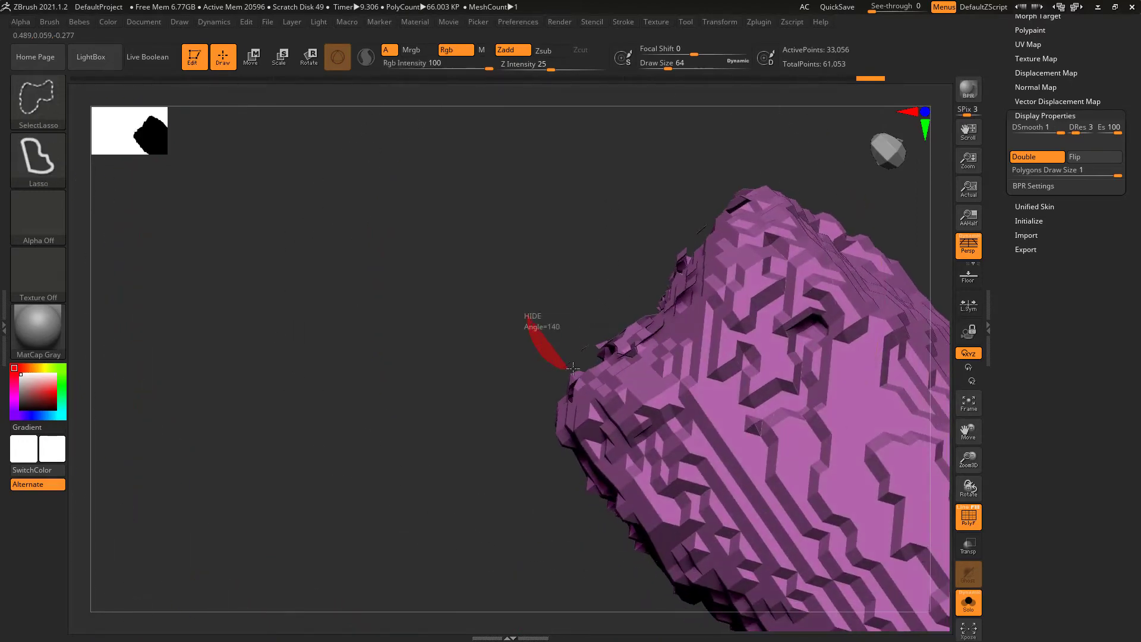
mouse_move(694, 169)
left_mouse_down("ctrl+shift")
mouse_move(701, 178)
mouse_move(649, 212)
left_mouse_up("ctrl+shift")
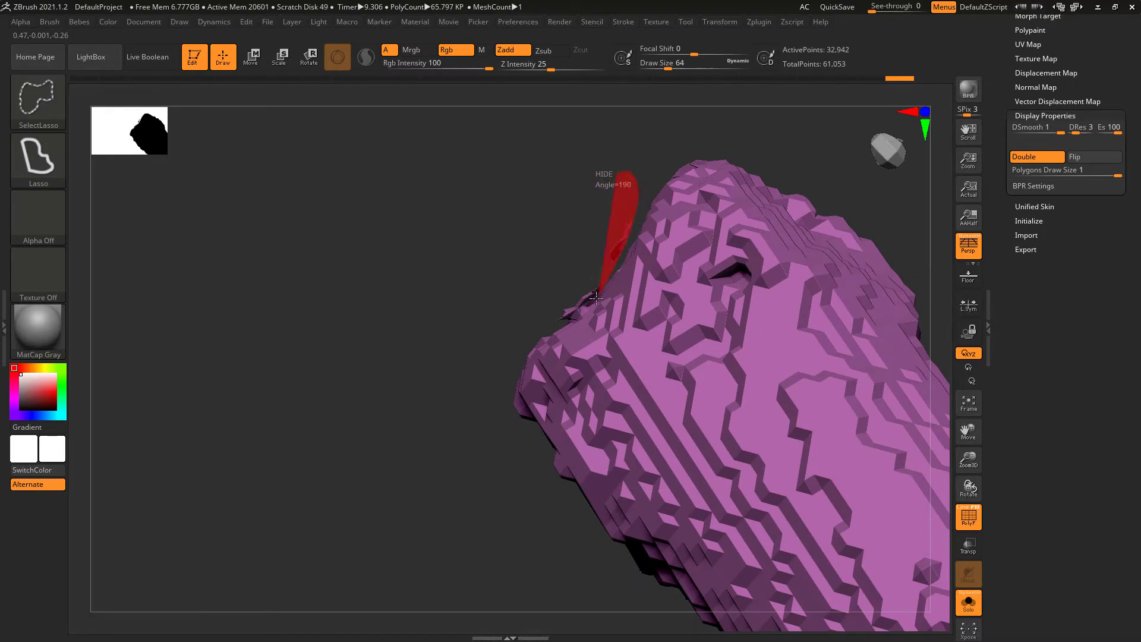
mouse_move(517, 252)
left_mouse_down()
mouse_move(595, 267)
mouse_move(670, 317)
mouse_move(690, 260)
mouse_move(652, 316)
mouse_move(651, 334)
mouse_move(688, 333)
left_mouse_up()
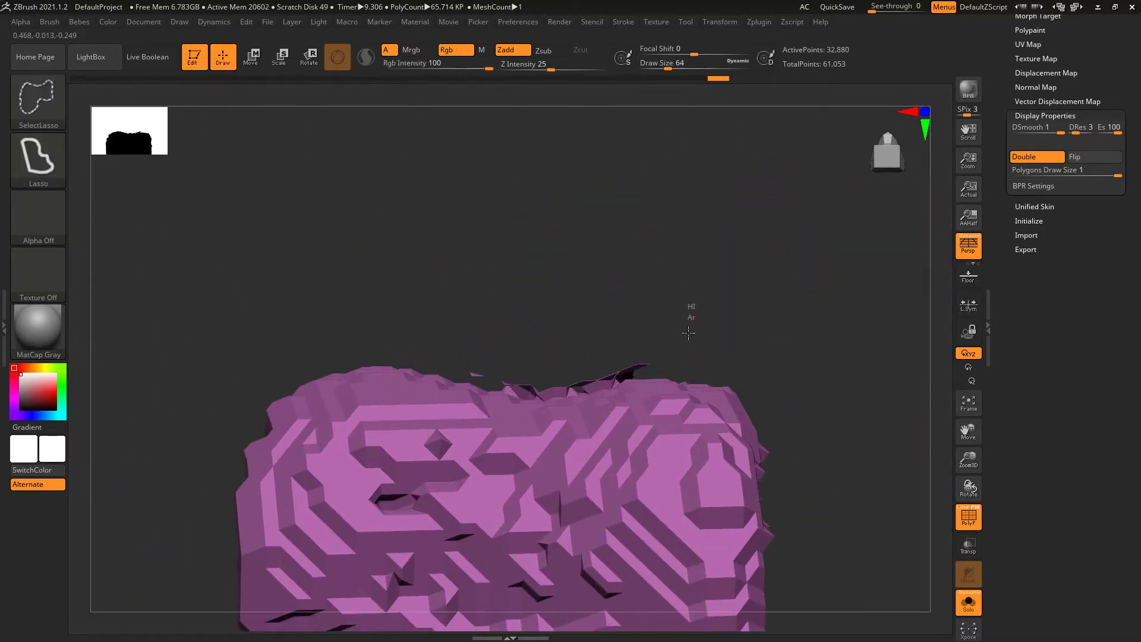
mouse_move(553, 395)
left_mouse_down("ctrl+shift")
mouse_move(453, 300)
mouse_move(448, 411)
mouse_move(473, 352)
left_mouse_up("ctrl+shift")
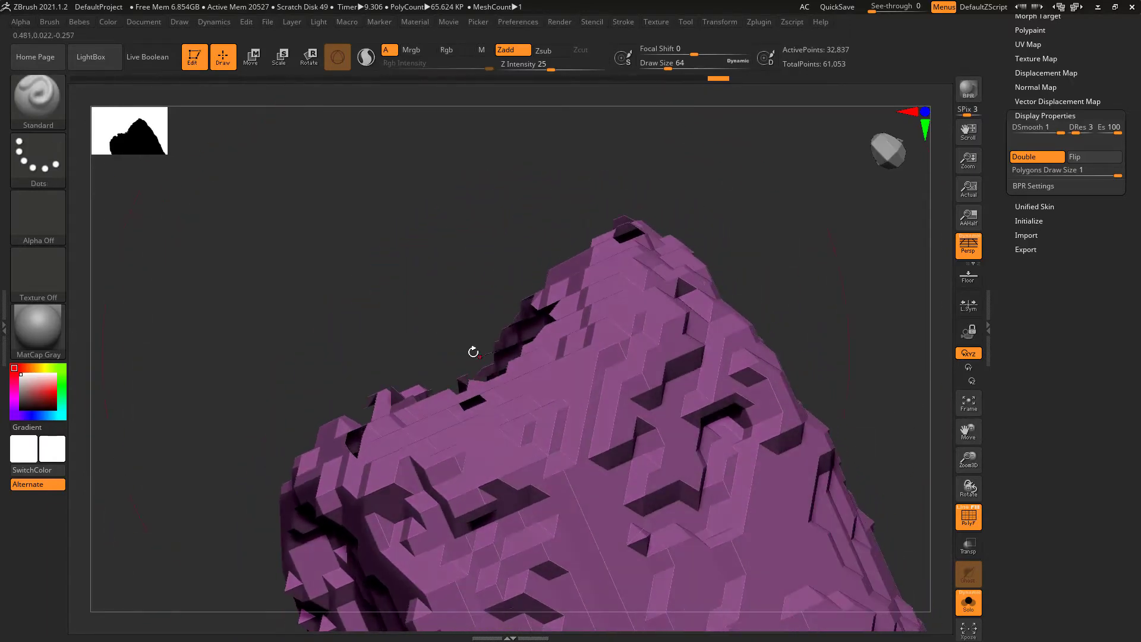
mouse_move(337, 390)
left_mouse_down("ctrl+shift")
mouse_move(357, 395)
mouse_move(531, 306)
left_mouse_up("ctrl+shift")
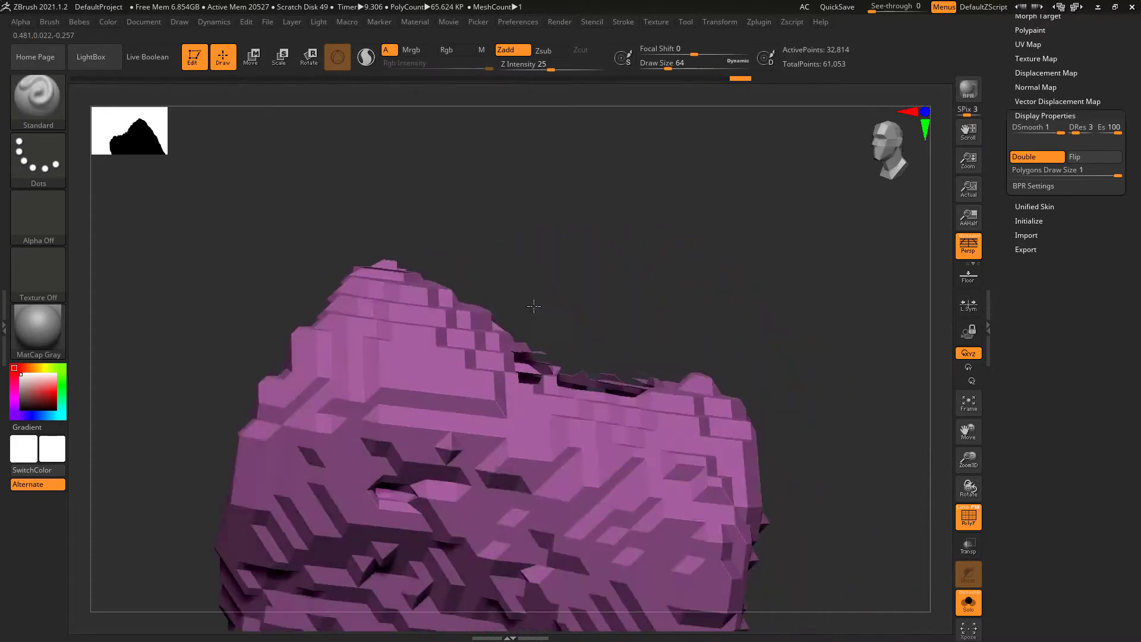
key("space")
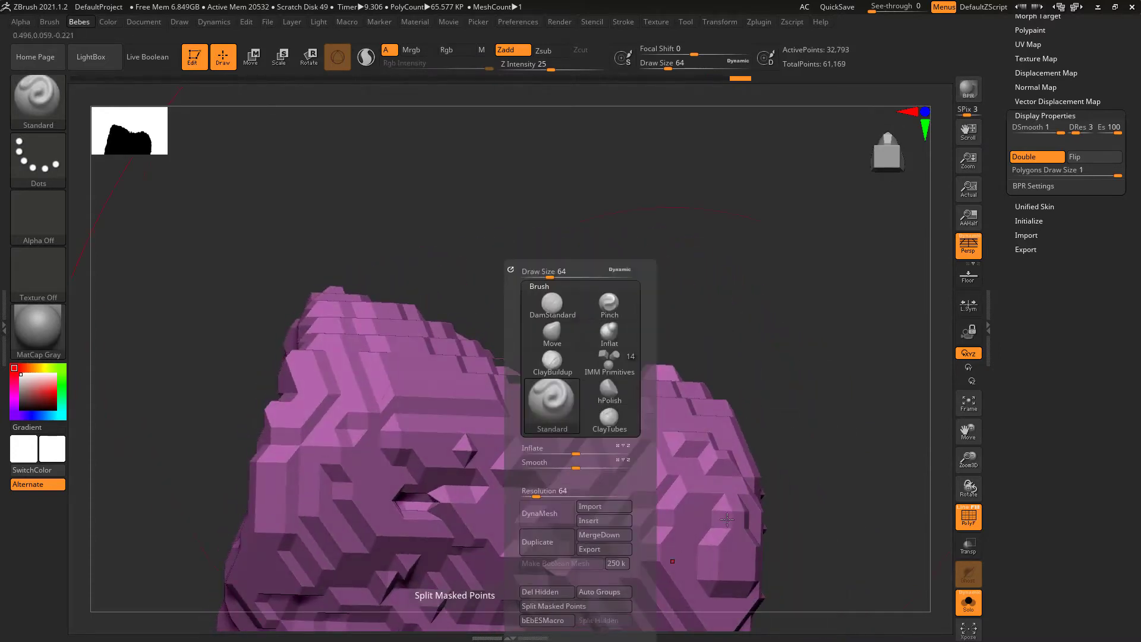
- Select the 10,999-point Segmentation1 in the Subtool list and orbit it into view
scroll(1139, 348, "up", 5)
left_click(1028, 275)
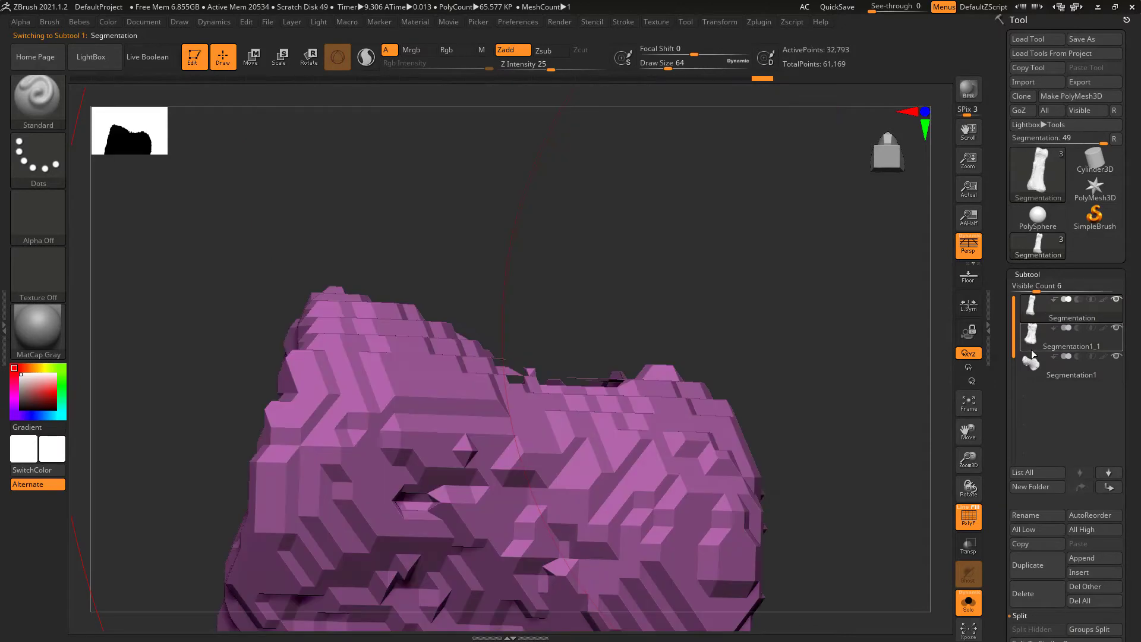
left_click(1031, 364)
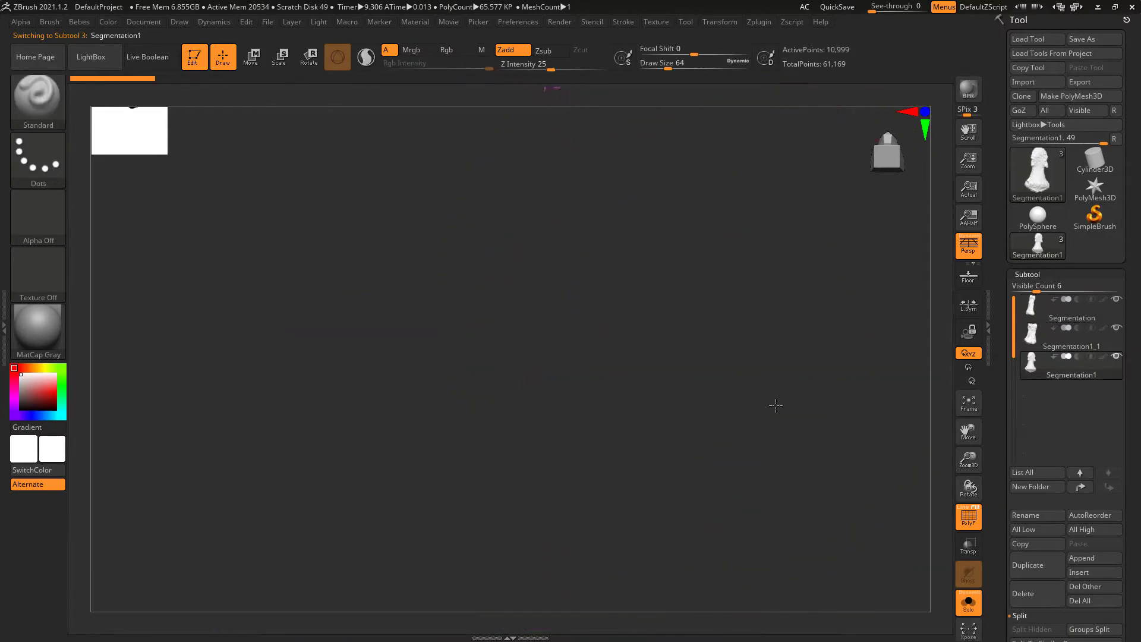
mouse_move(731, 400)
left_mouse_down()
mouse_move(582, 406)
mouse_move(716, 395)
mouse_move(741, 433)
mouse_move(736, 454)
mouse_move(568, 396)
mouse_move(751, 419)
mouse_move(800, 469)
left_mouse_up()
key("space")
left_click(767, 592)
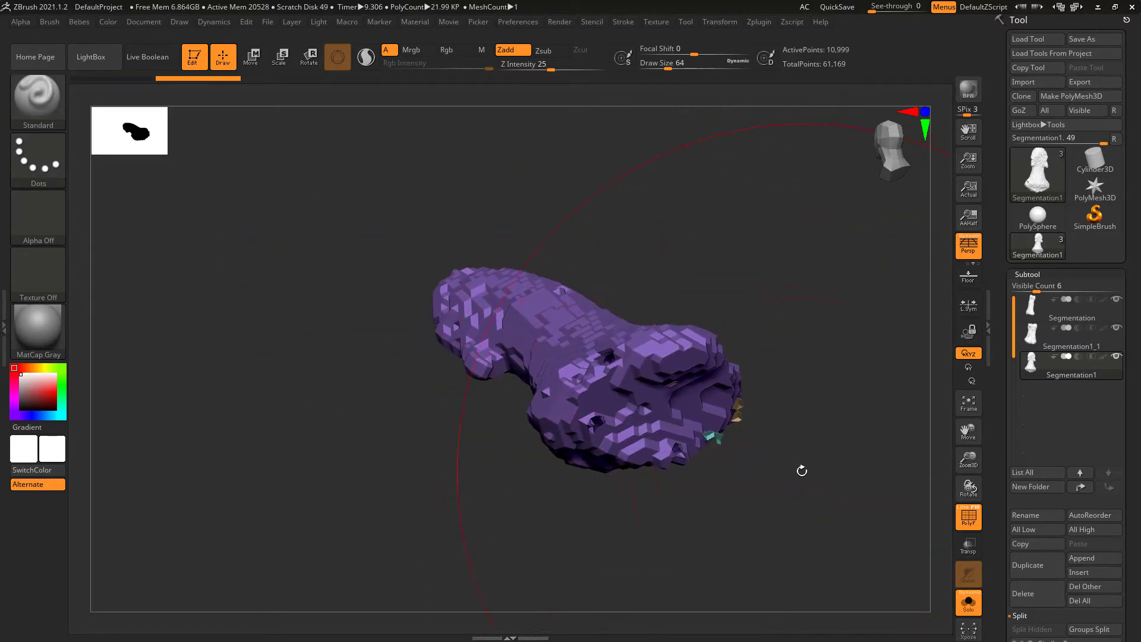
- Reduce the brush size to 18 and delete the hidden geometry from the active piece
key("space")
left_click_drag(756, 276, 745, 276)
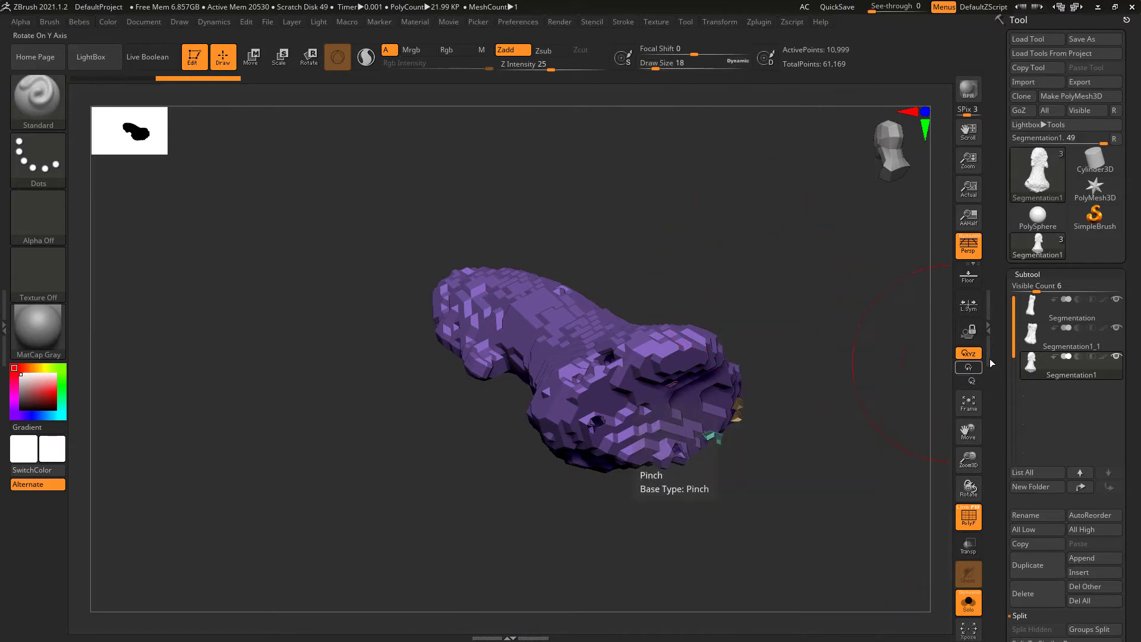
left_click_drag(721, 387, 739, 367)
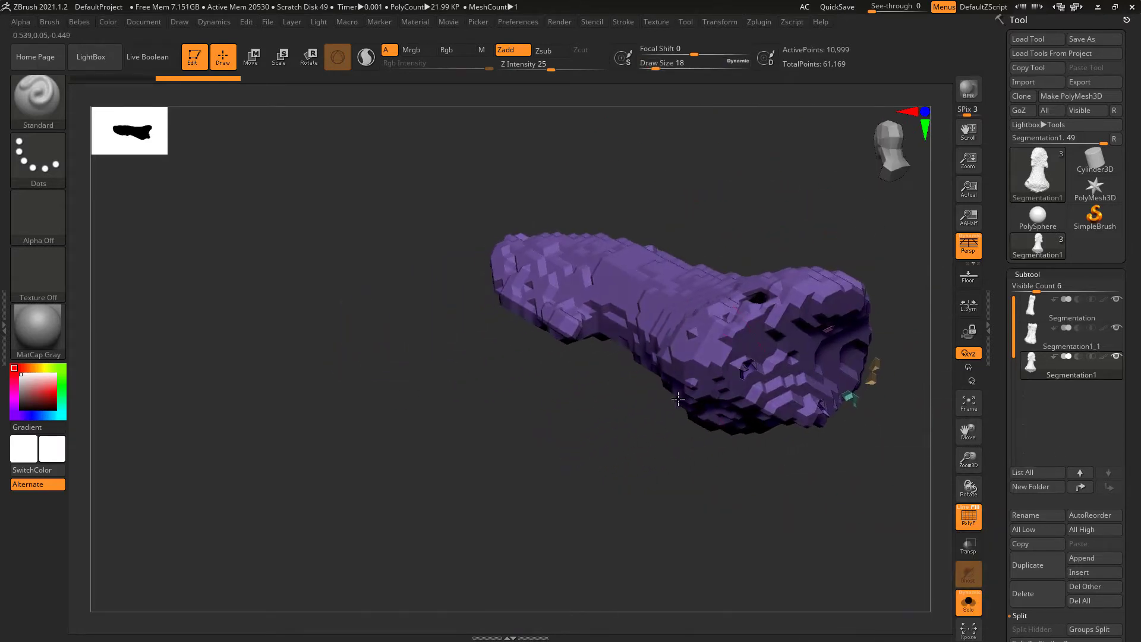
mouse_move(739, 367)
left_mouse_down()
mouse_move(686, 381)
mouse_move(719, 337)
left_mouse_up()
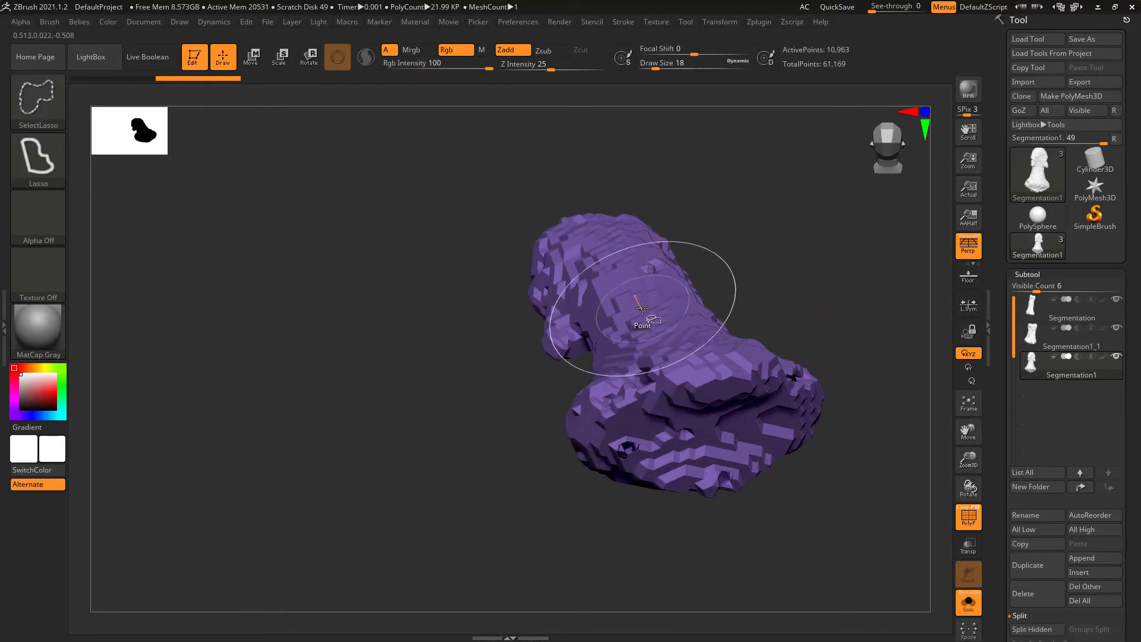
key("space")
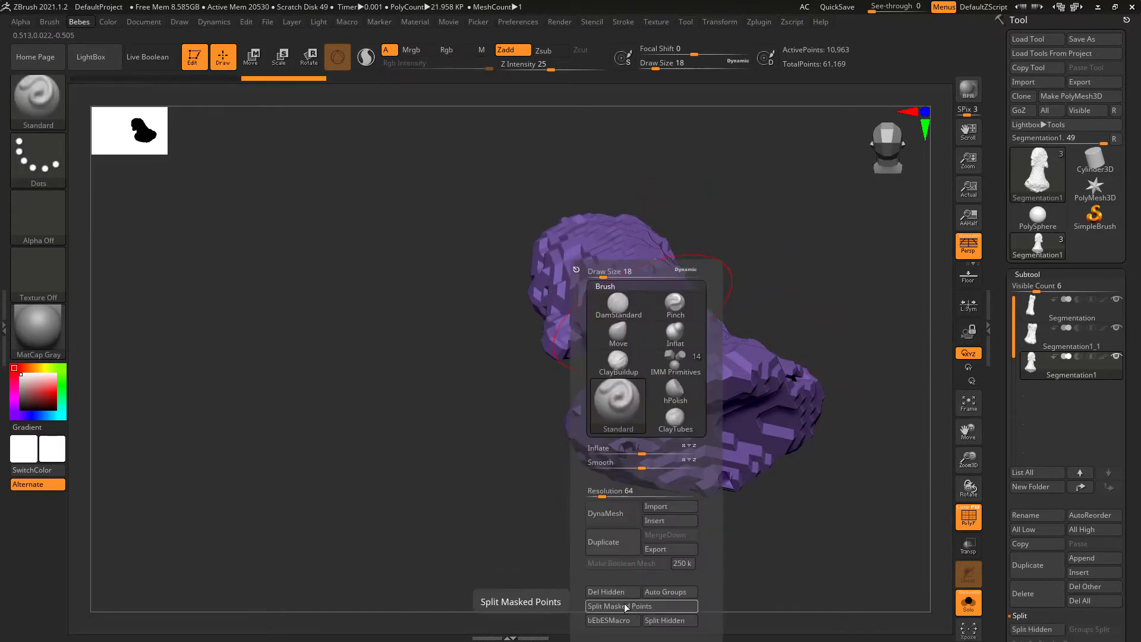
left_click(621, 593)
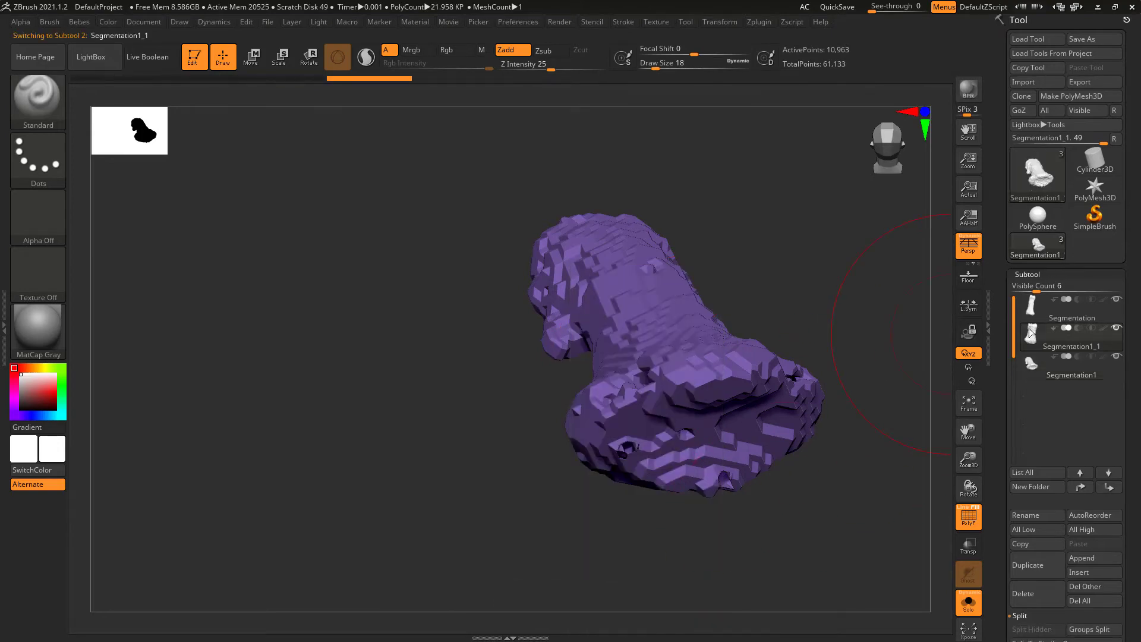
- Auto Group Segmentation1_1 and delete its hidden bits, then reselect Segmentation1
left_click(1031, 333)
left_click_drag(650, 268, 777, 351)
key("space")
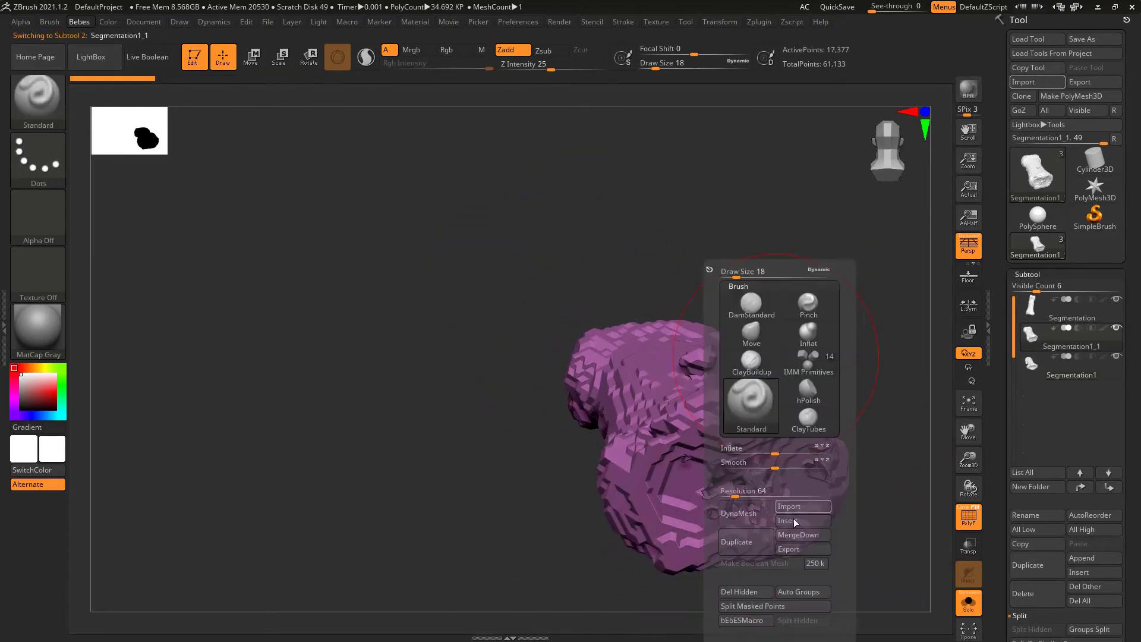
left_click(802, 593)
left_click_drag(802, 592, 708, 492)
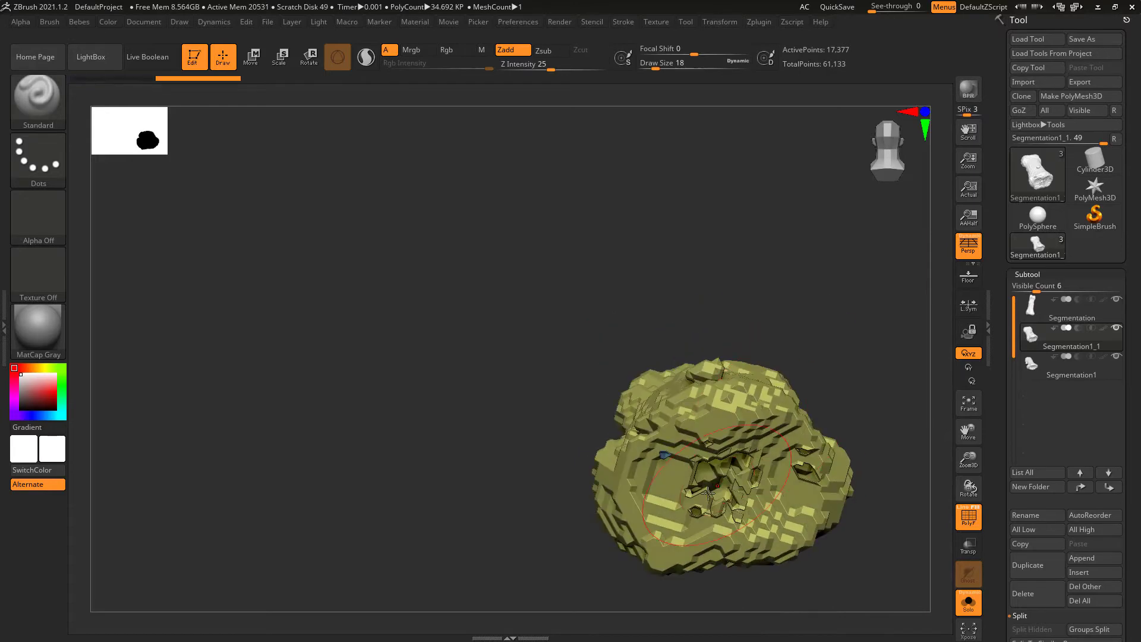
key("space")
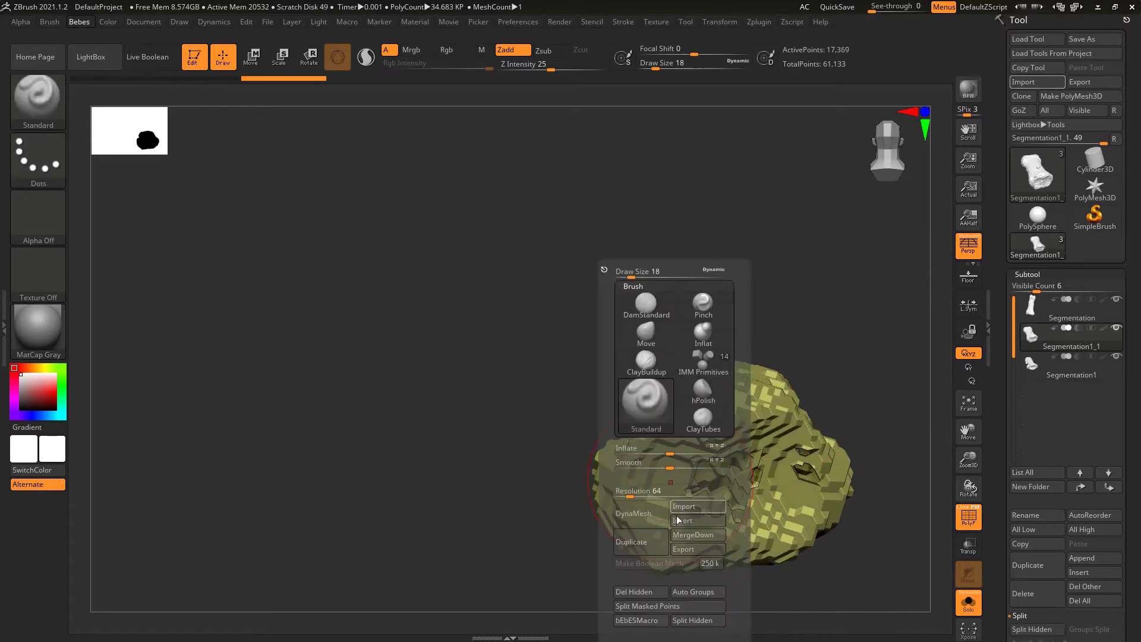
left_click(644, 593)
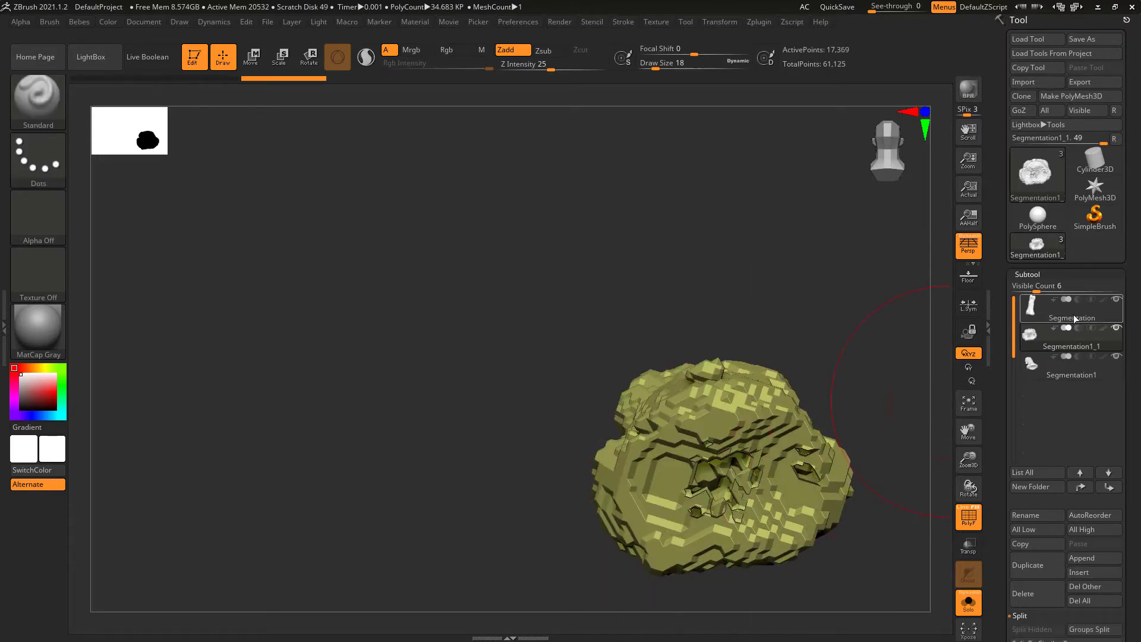
left_click(1022, 374)
left_click_drag(830, 474, 719, 447)
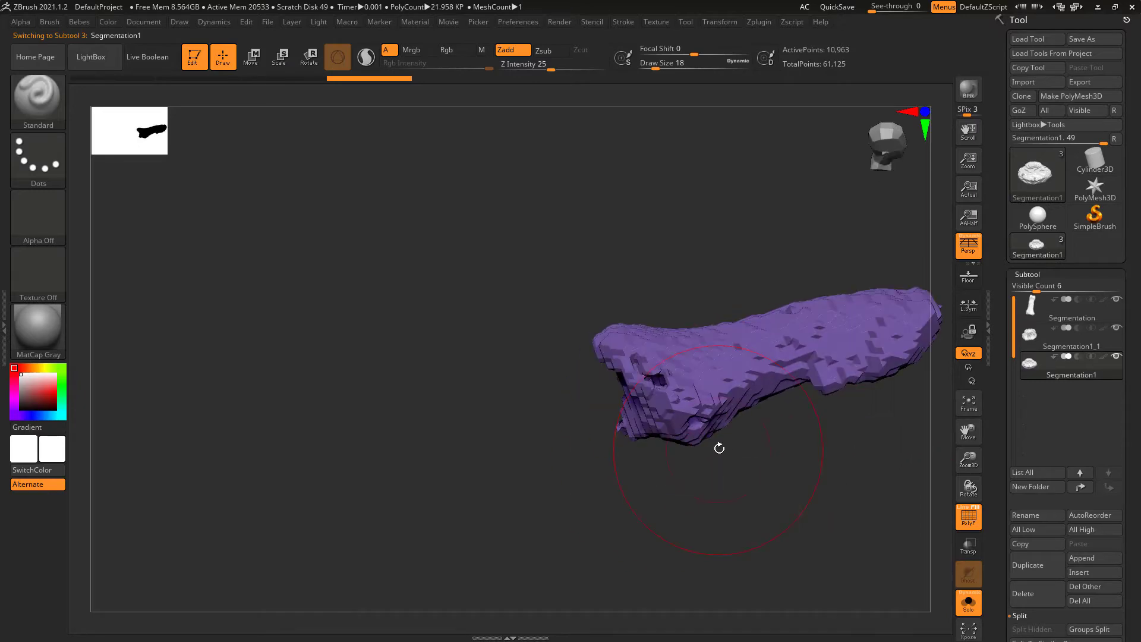
- Auto Group Segmentation1 and delete its hidden 10-point stray bit, leaving 10,953 points
key("space")
left_click(750, 592)
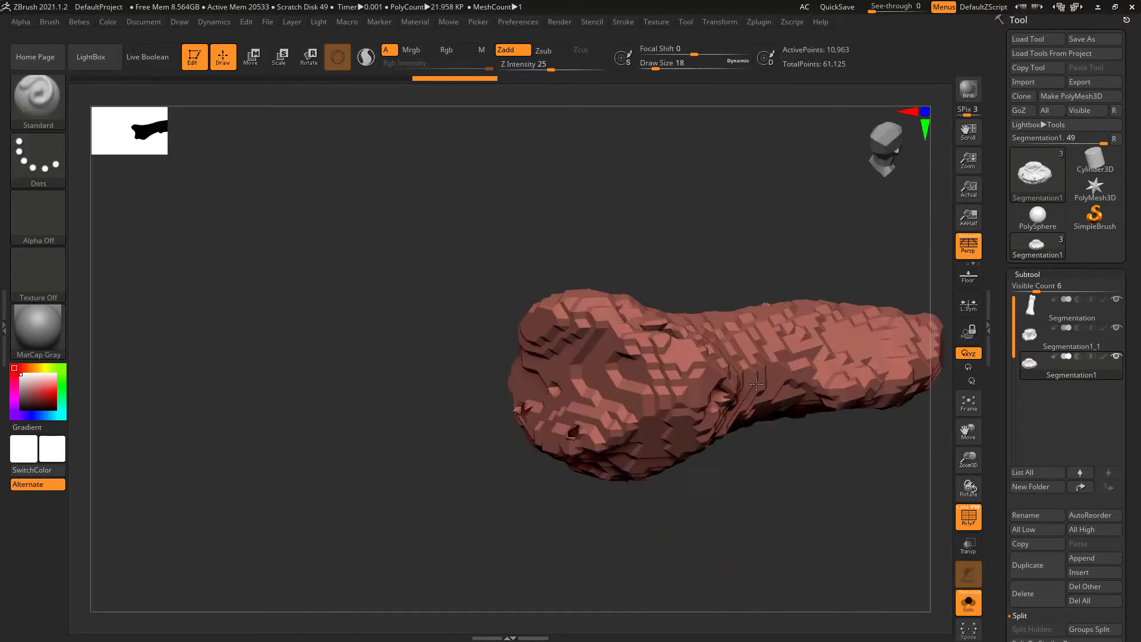
mouse_move(738, 394)
left_mouse_down()
mouse_move(733, 315)
mouse_move(719, 403)
mouse_move(699, 390)
left_mouse_up()
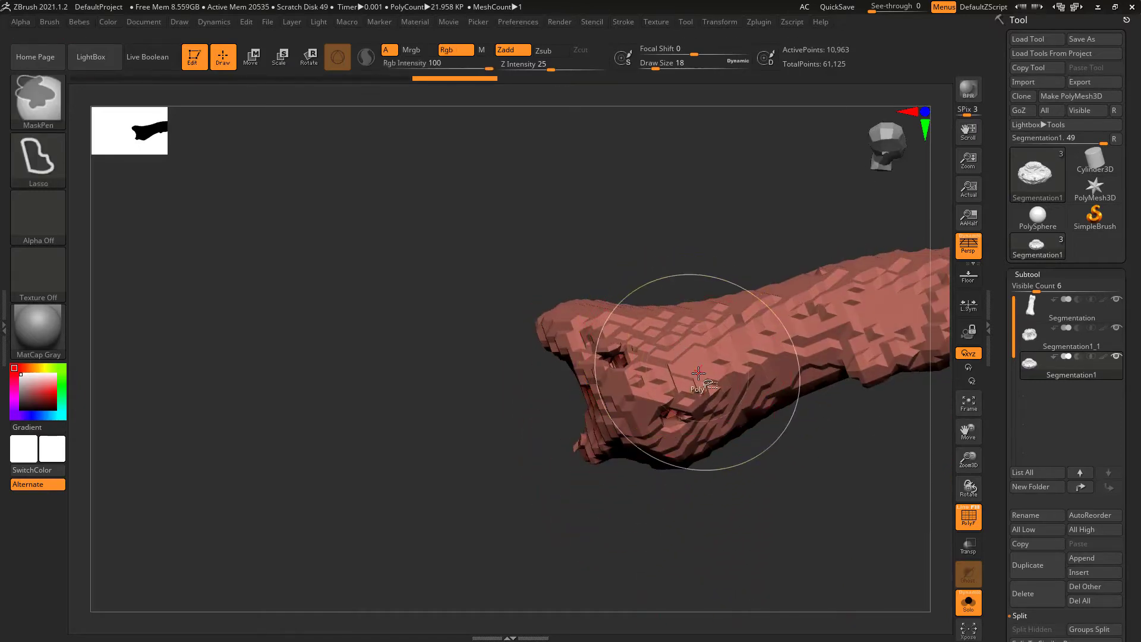
key("space")
left_click(692, 591)
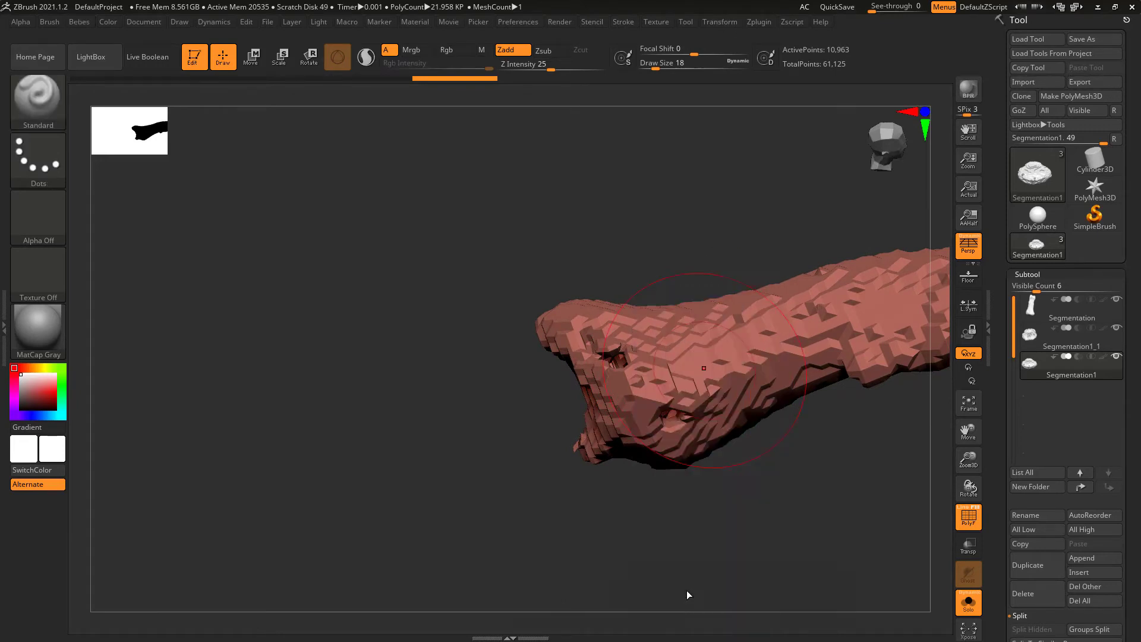
left_click_drag(782, 467, 719, 441)
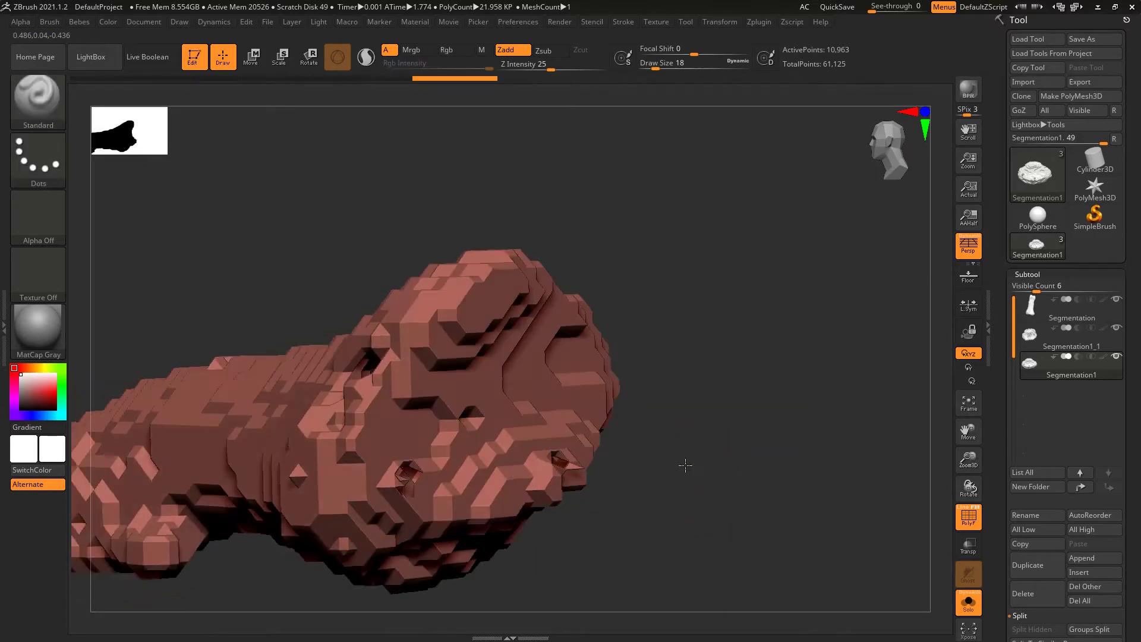
mouse_move(719, 441)
left_mouse_down()
mouse_move(603, 426)
mouse_move(657, 487)
mouse_move(652, 297)
mouse_move(641, 390)
left_mouse_up()
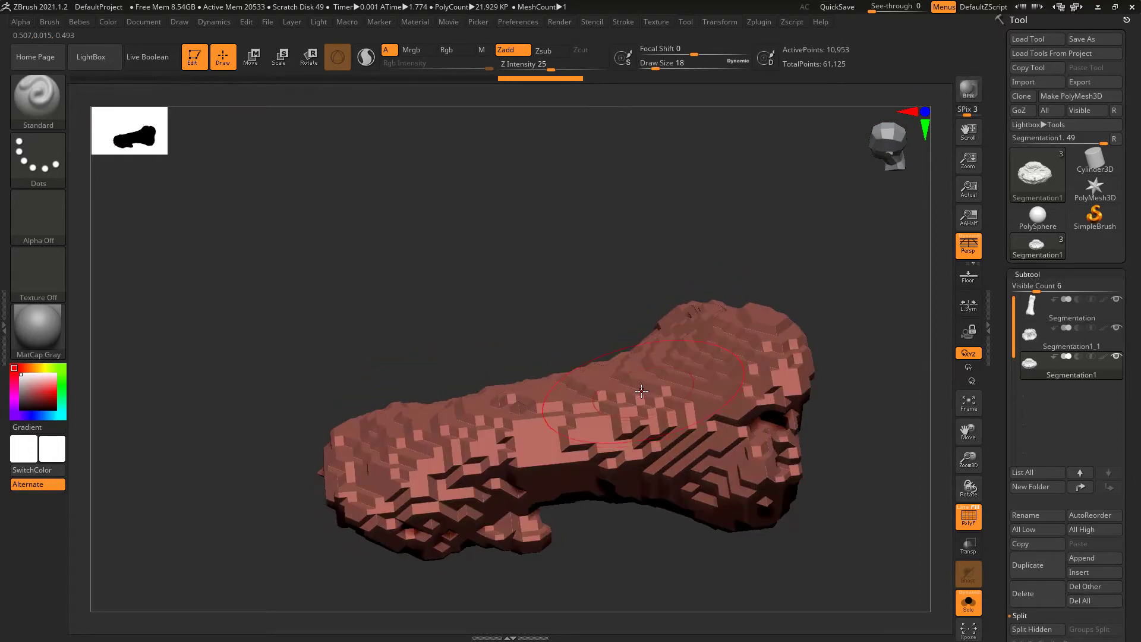
key("space")
left_click(606, 592)
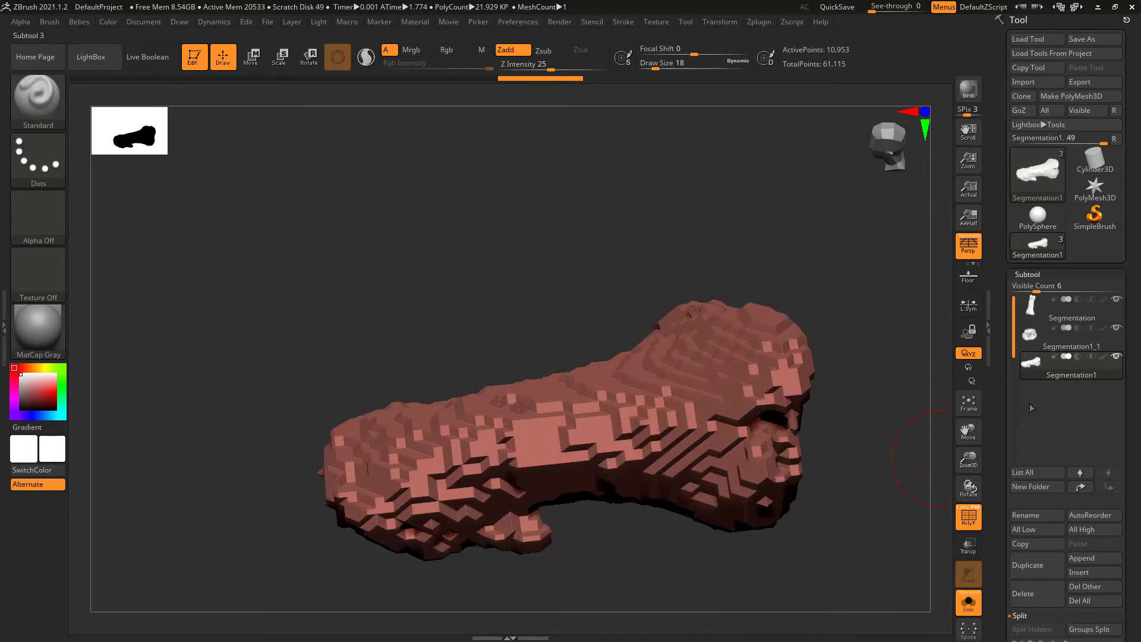
- Trim Segmentation1_1 to 17,269 points with Del Hidden, then reselect Segmentation1
left_click(1031, 335)
left_click_drag(594, 267, 465, 276)
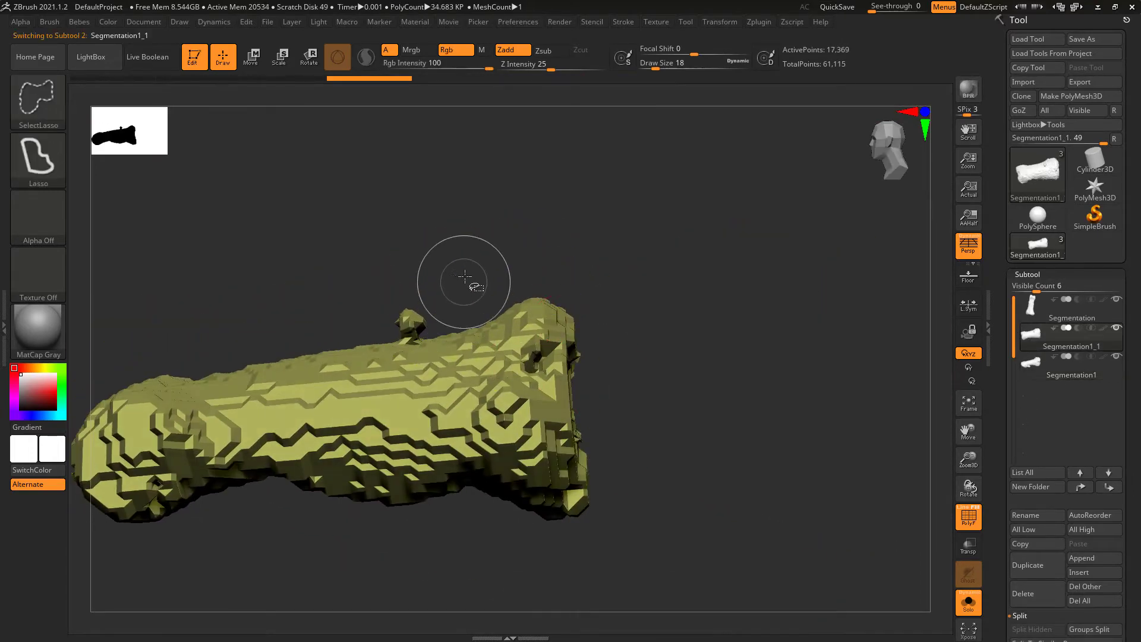
key("space")
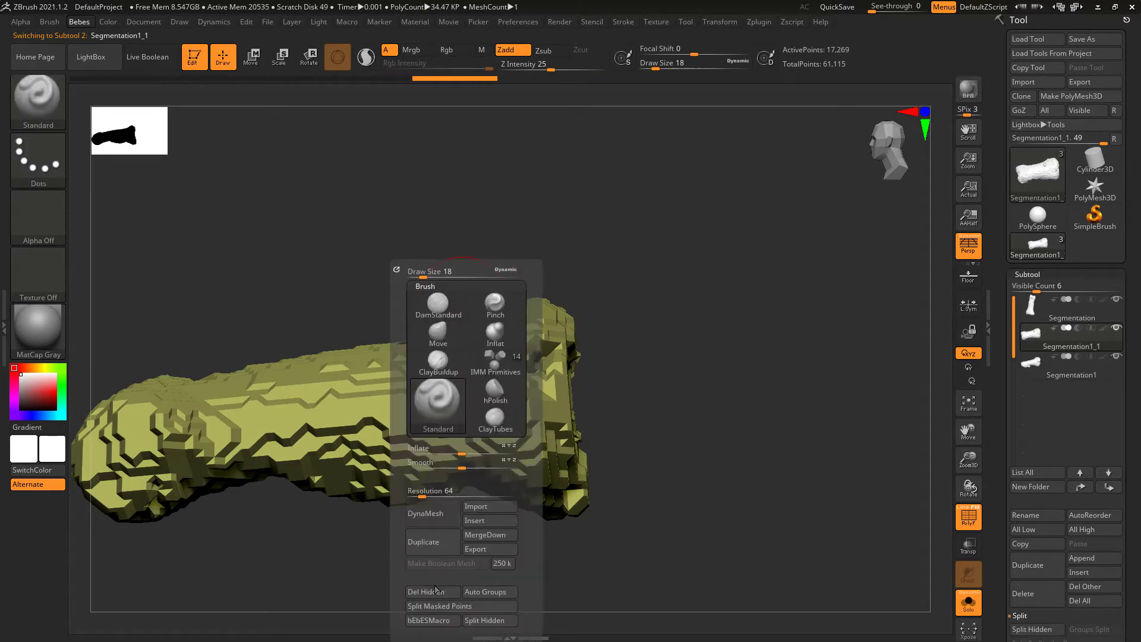
left_click_drag(637, 267, 1095, 272)
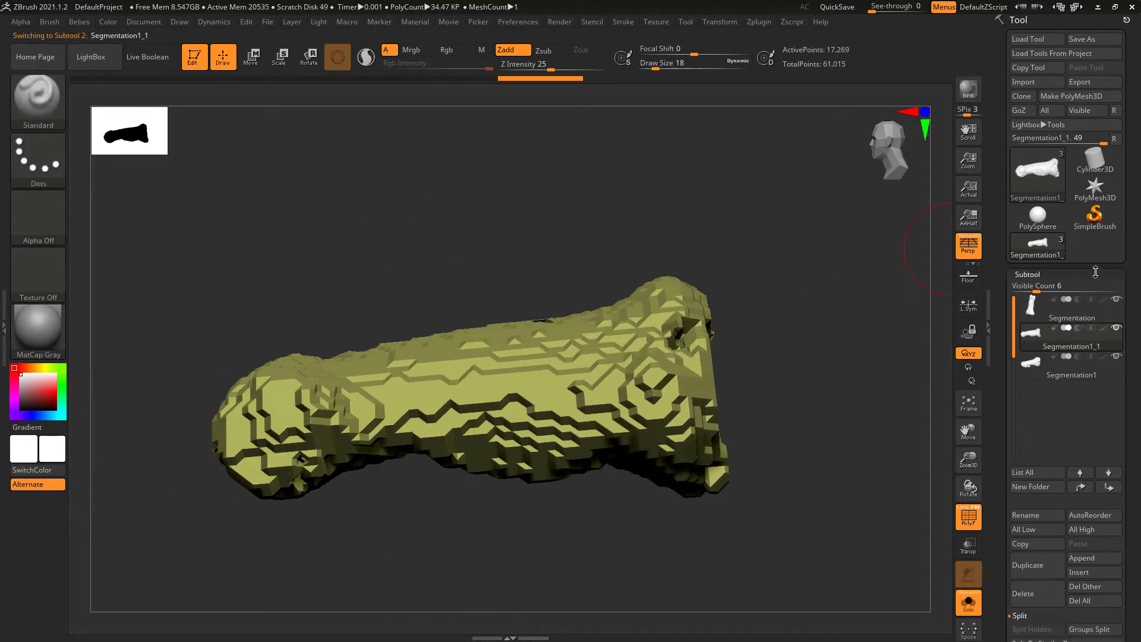
left_click(1044, 312)
left_click_drag(416, 268, 772, 357)
left_click(1064, 365)
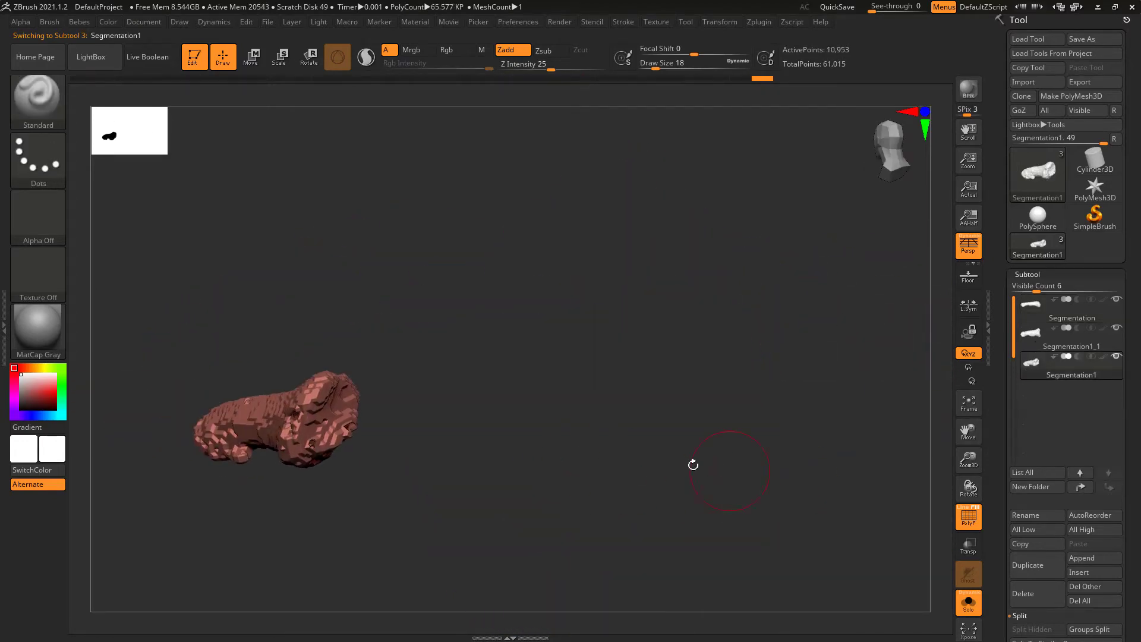
- Shrink the brush to size 11 and DynaMesh the Segmentation1 bone
mouse_move(693, 464)
left_mouse_down()
mouse_move(685, 355)
mouse_move(796, 386)
mouse_move(781, 345)
left_mouse_up()
key("space")
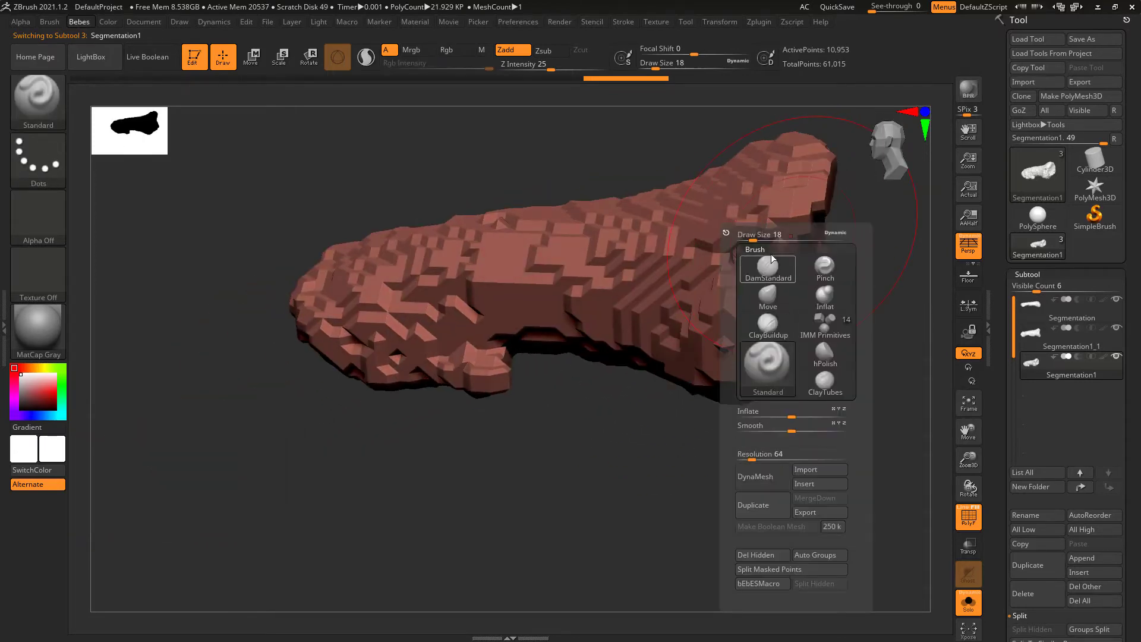
left_click_drag(568, 433, 606, 366)
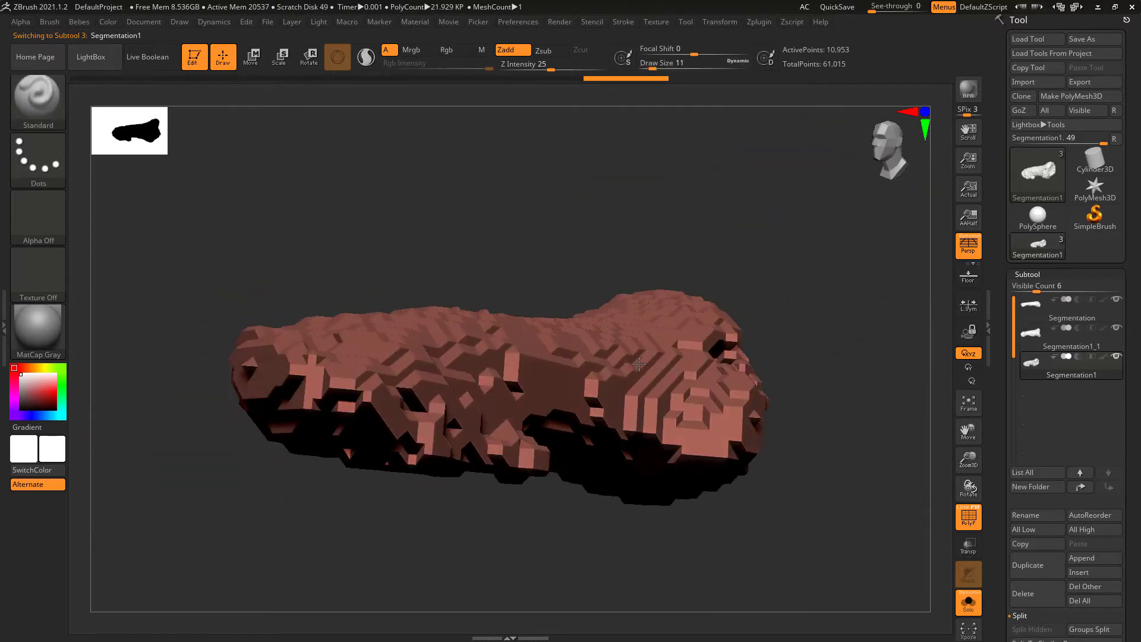
key("space")
left_click_drag(591, 530, 658, 504)
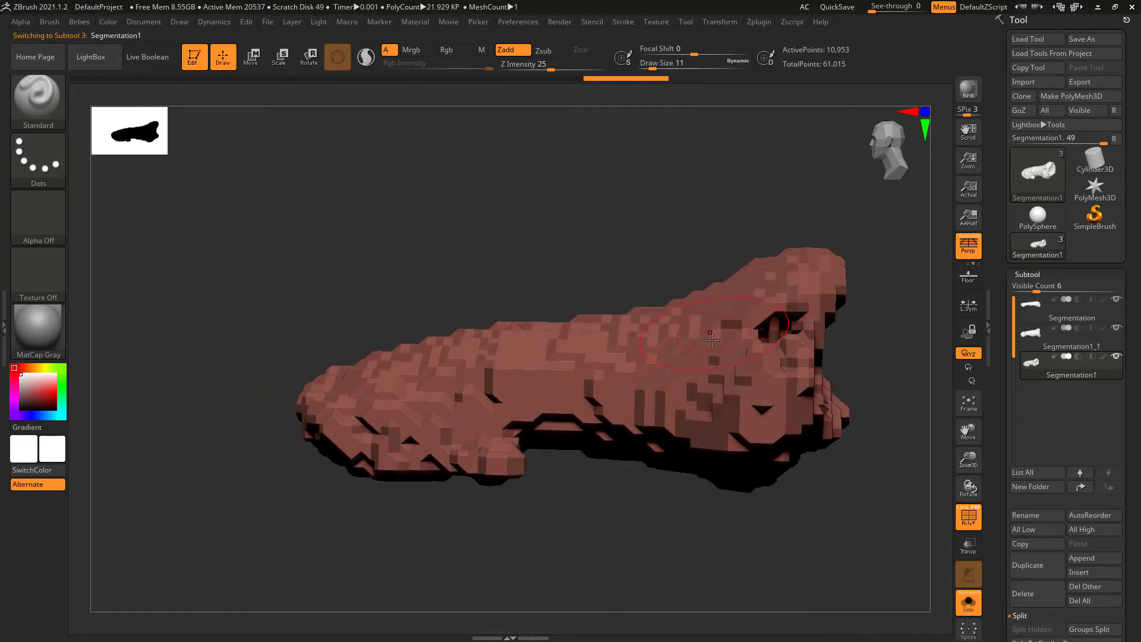
key("space")
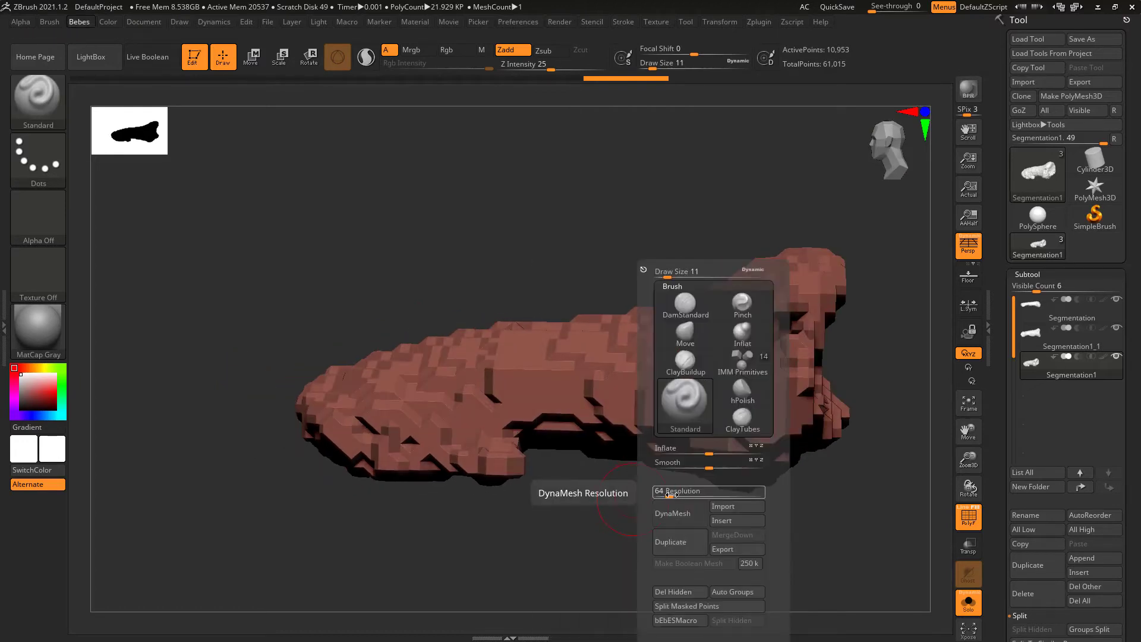
left_click(675, 515)
mouse_move(678, 519)
left_mouse_down()
mouse_move(662, 448)
mouse_move(693, 512)
mouse_move(722, 456)
left_mouse_up()
- Raise the DynaMesh resolution, remesh the bone, then undo the result
key("space")
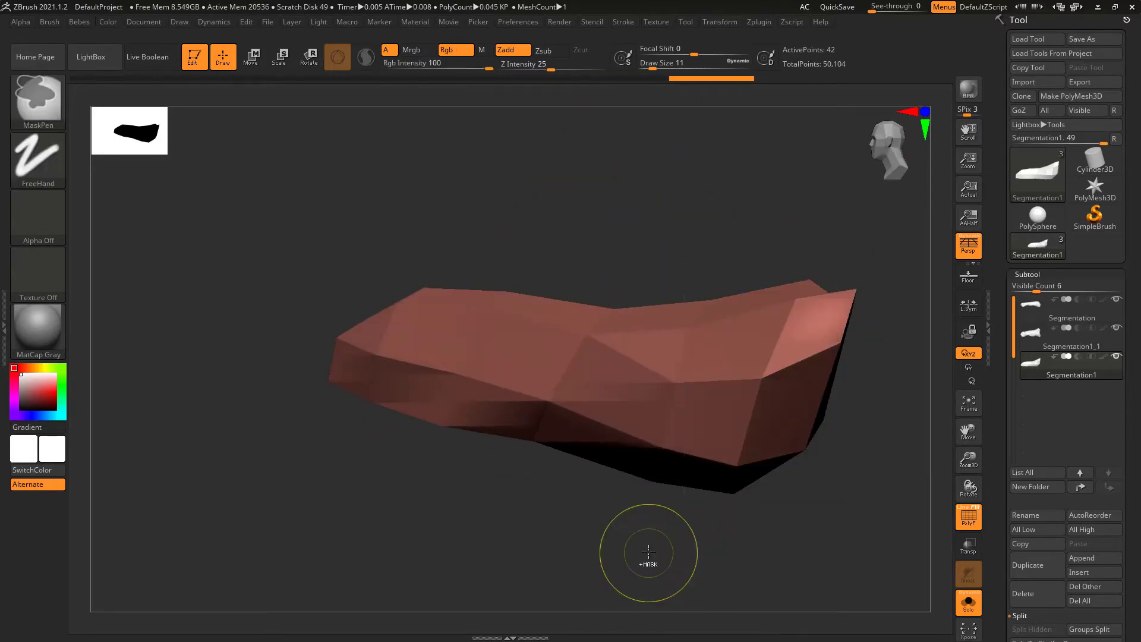
left_click_drag(649, 547, 665, 556, "ctrl")
key("space")
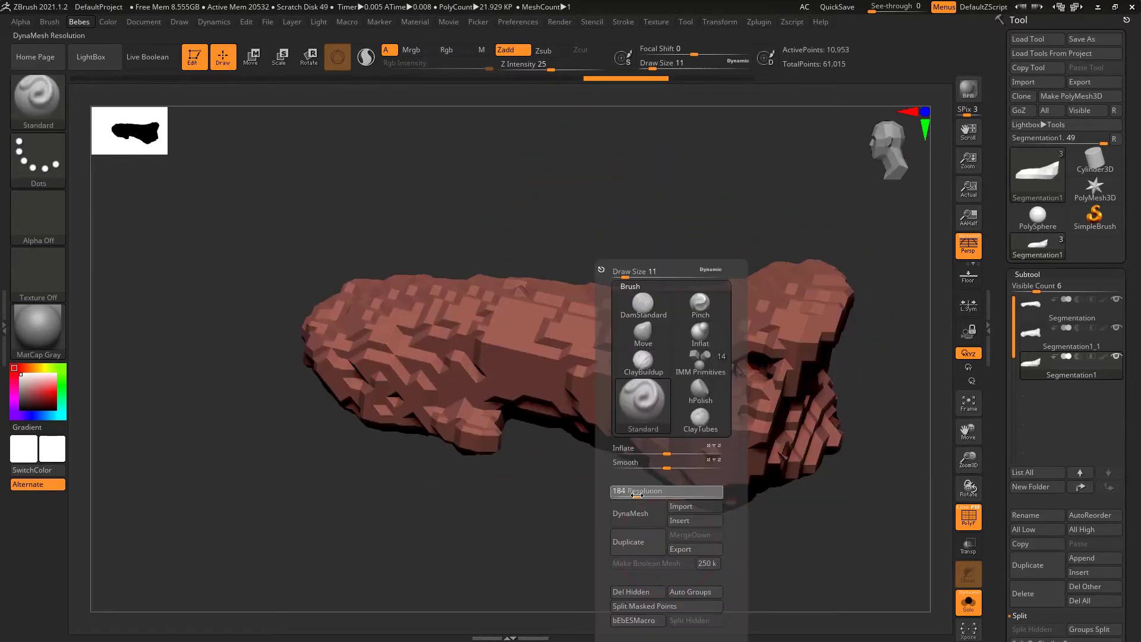
left_click_drag(636, 494, 618, 494)
left_click(630, 514)
mouse_move(666, 553)
left_mouse_down()
mouse_move(736, 451)
mouse_move(720, 403)
left_mouse_up()
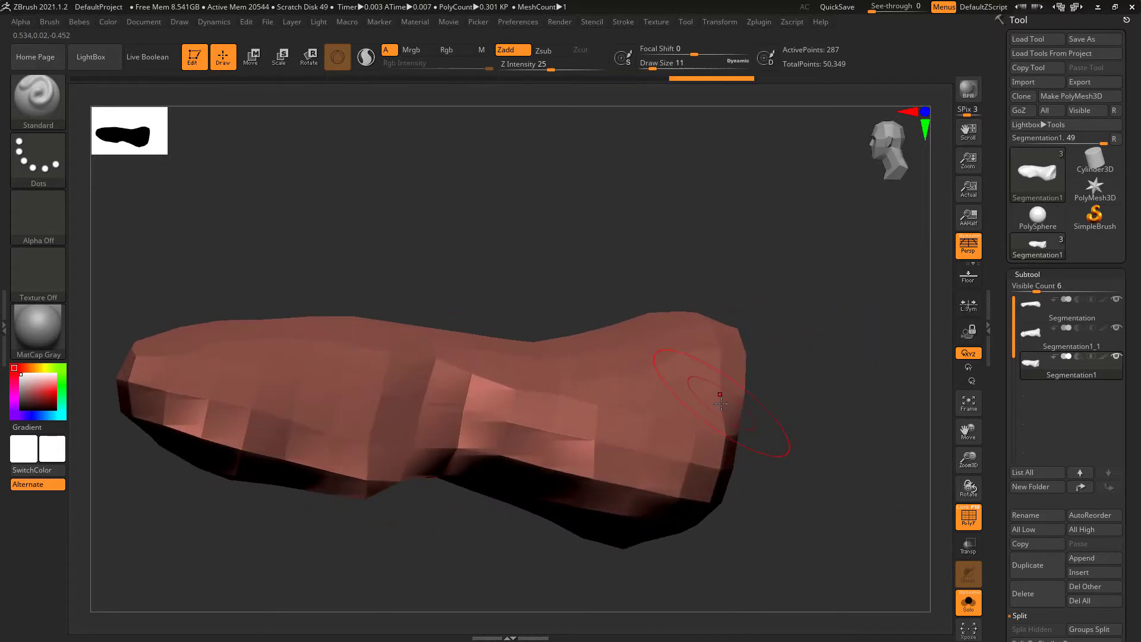
key("ctrl+z")
- Remesh the bone again at the higher resolution after another undo
key("ctrl+z")
key("space")
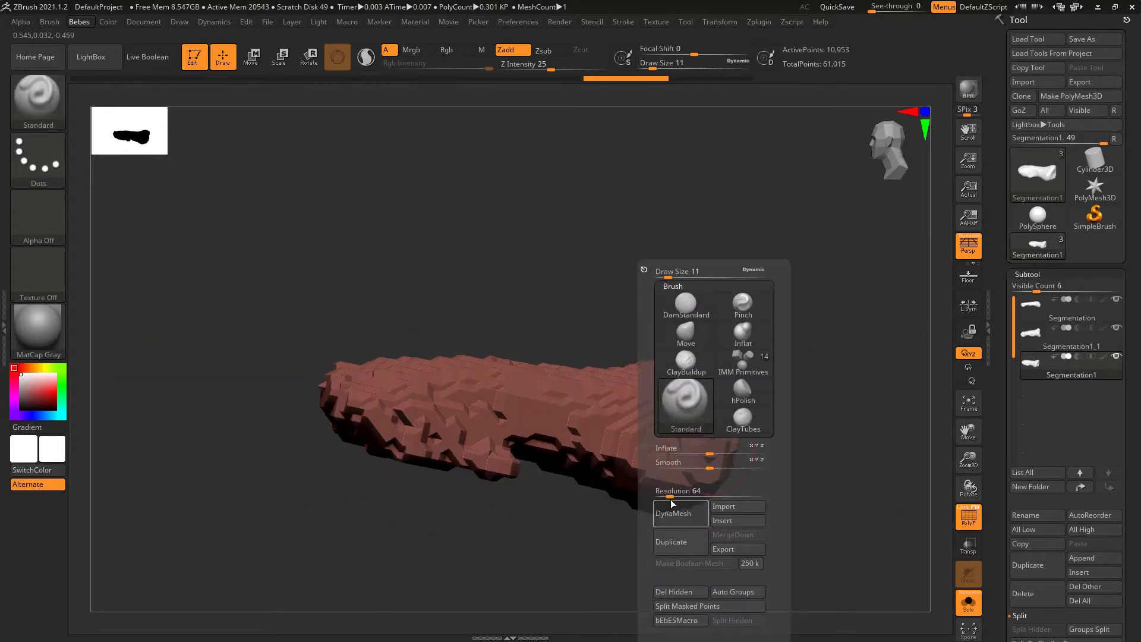
left_click(689, 514)
mouse_move(794, 376)
left_mouse_down()
mouse_move(832, 416)
mouse_move(742, 475)
left_mouse_up()
key("ctrl+z")
key("space")
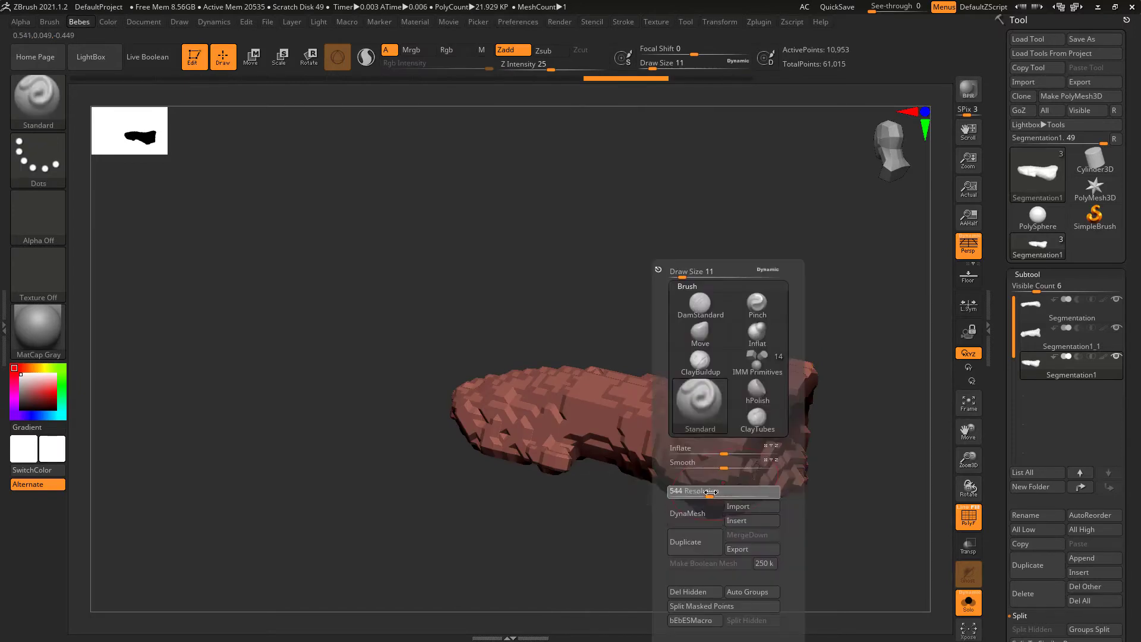
left_click(689, 514)
mouse_move(743, 535)
left_mouse_down()
mouse_move(790, 476)
mouse_move(790, 546)
left_mouse_up()
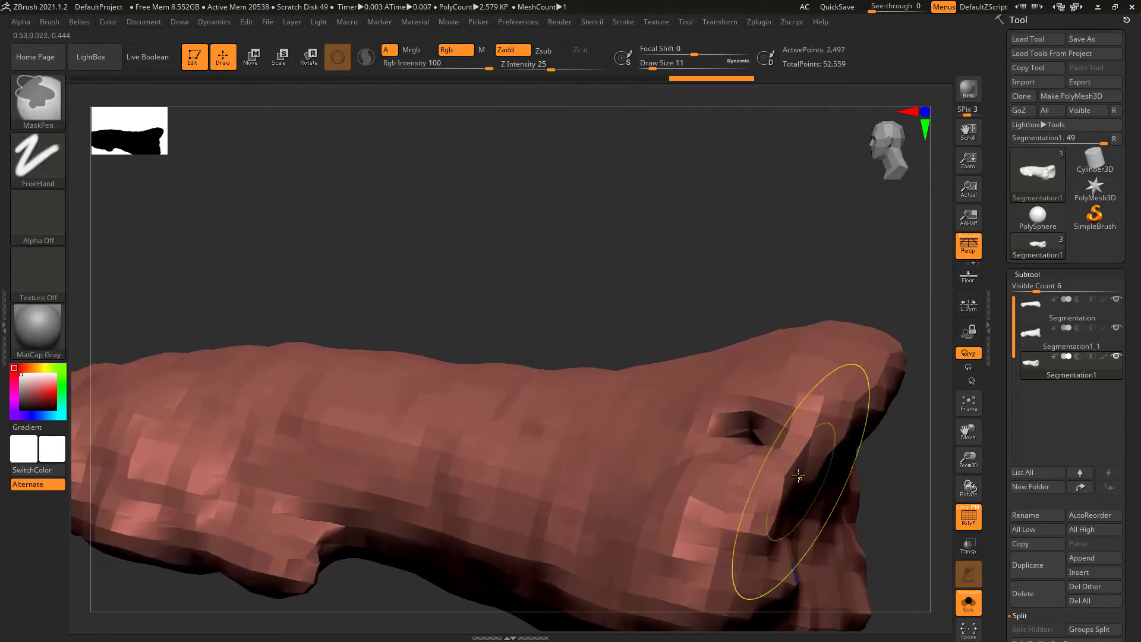
- Shrink the brush slightly and smooth the dark crease near the bone's end
key("space")
left_click_drag(731, 272, 729, 272)
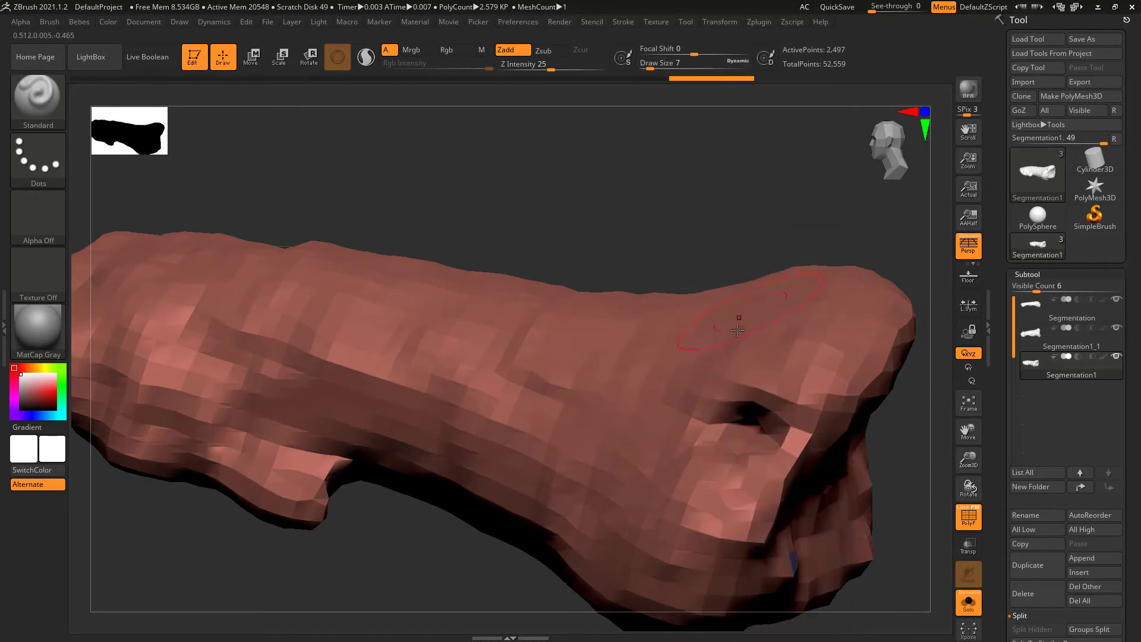
left_click_drag(743, 417, 753, 438, "shift")
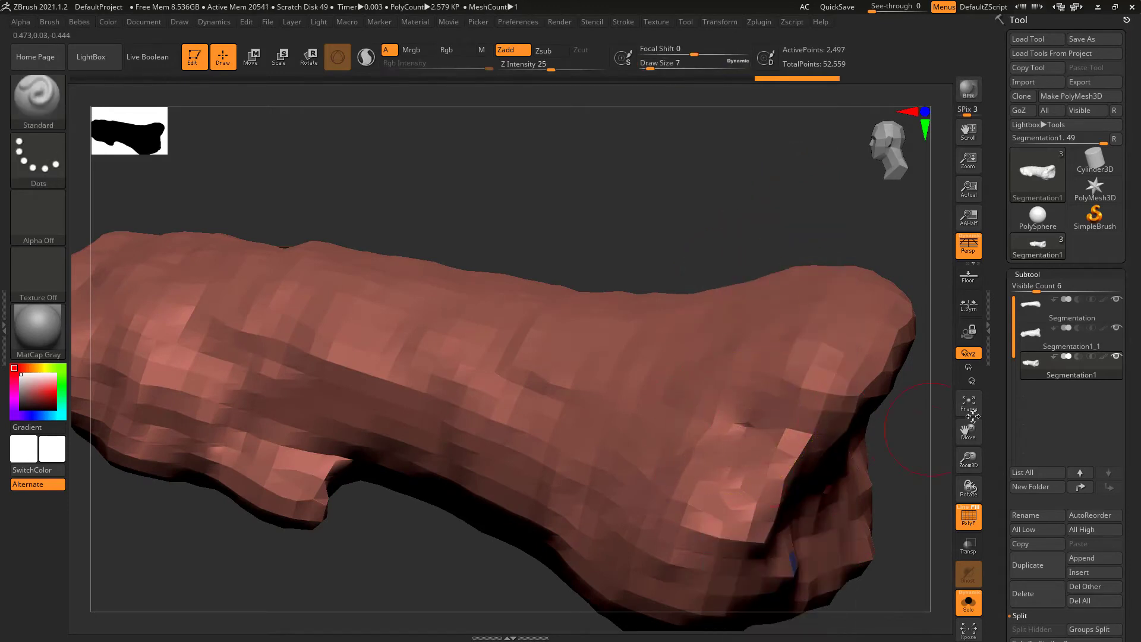
mouse_move(854, 373)
left_mouse_down("alt")
mouse_move(769, 351)
mouse_move(836, 356)
mouse_move(778, 372)
mouse_move(799, 385)
left_mouse_up("alt")
- Duplicate the bone as Segmentation2, hide Segmentation1 and Segmentation2, and frame the top piece
left_click(1049, 586)
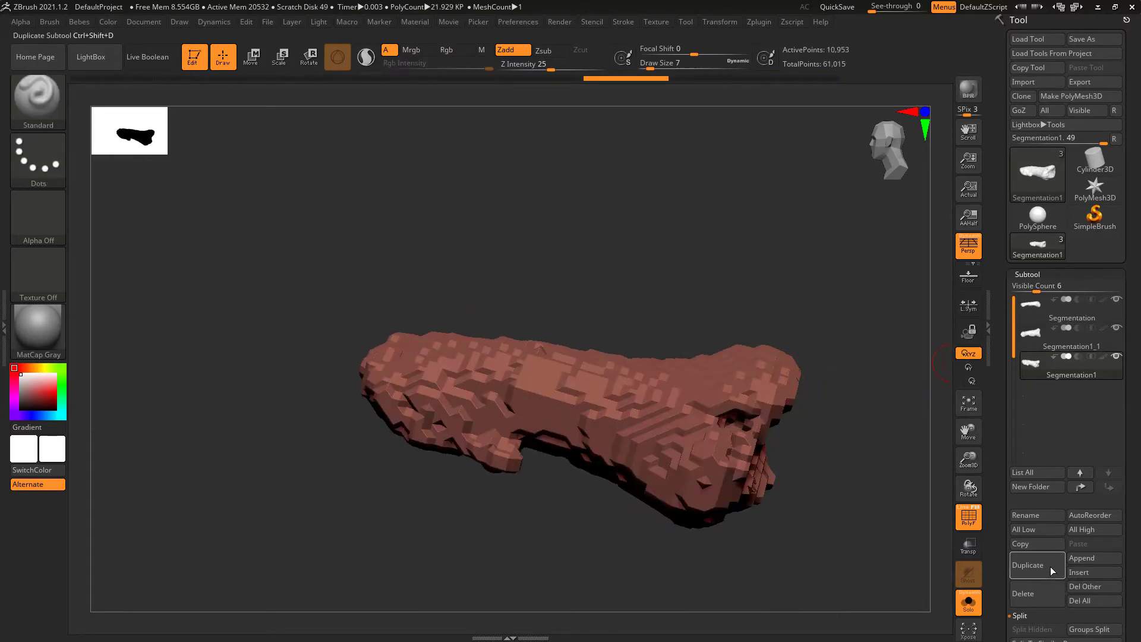
left_click(1032, 305)
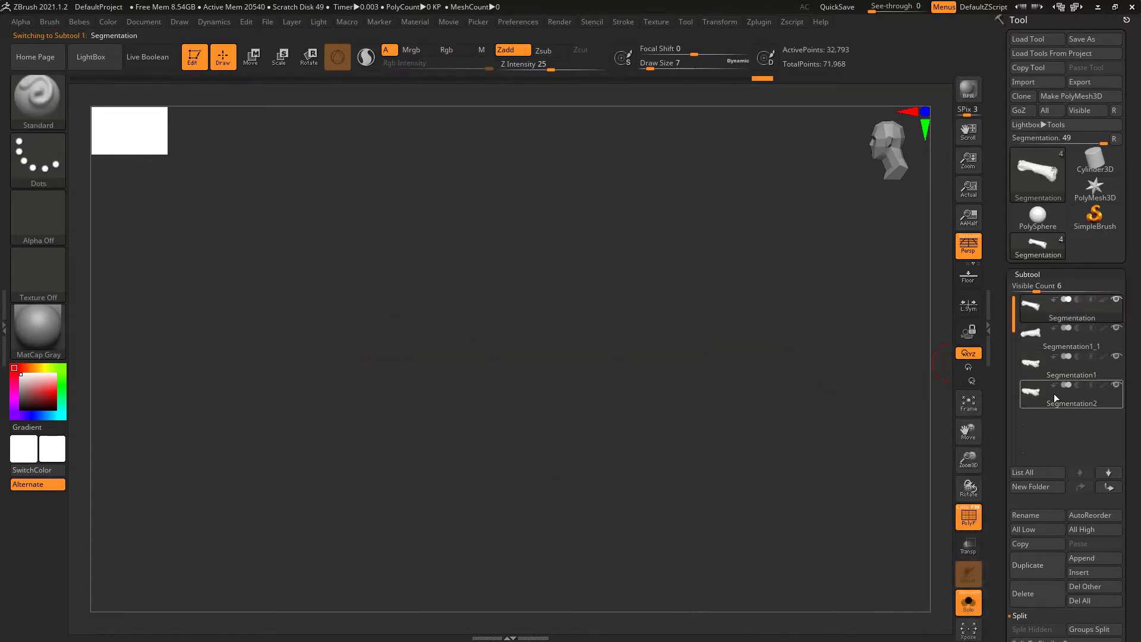
left_click(1116, 356)
left_click(1116, 384)
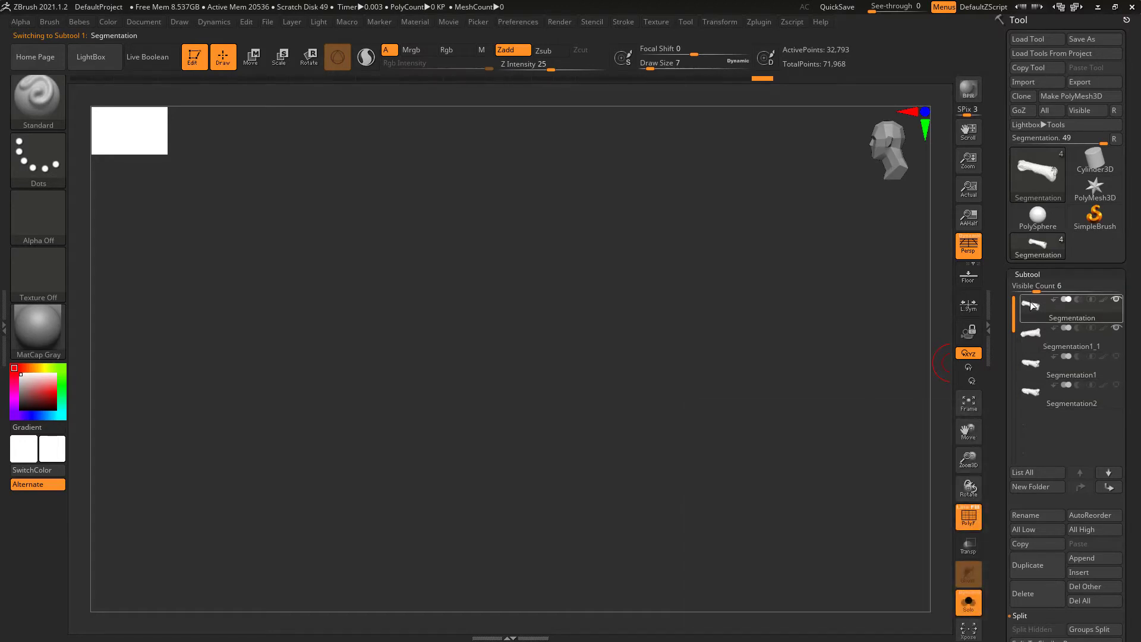
left_click(969, 401)
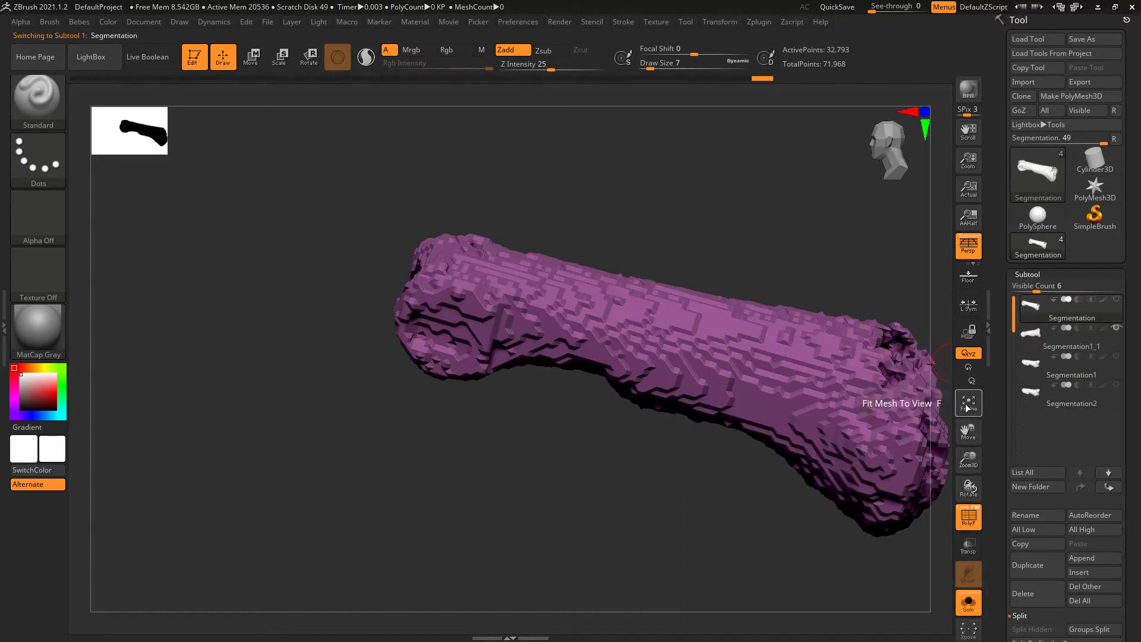
left_click_drag(818, 454, 743, 416)
- Step through Segmentation1_1, Segmentation1 and Segmentation2, framing Segmentation2 in view
left_click(1028, 342)
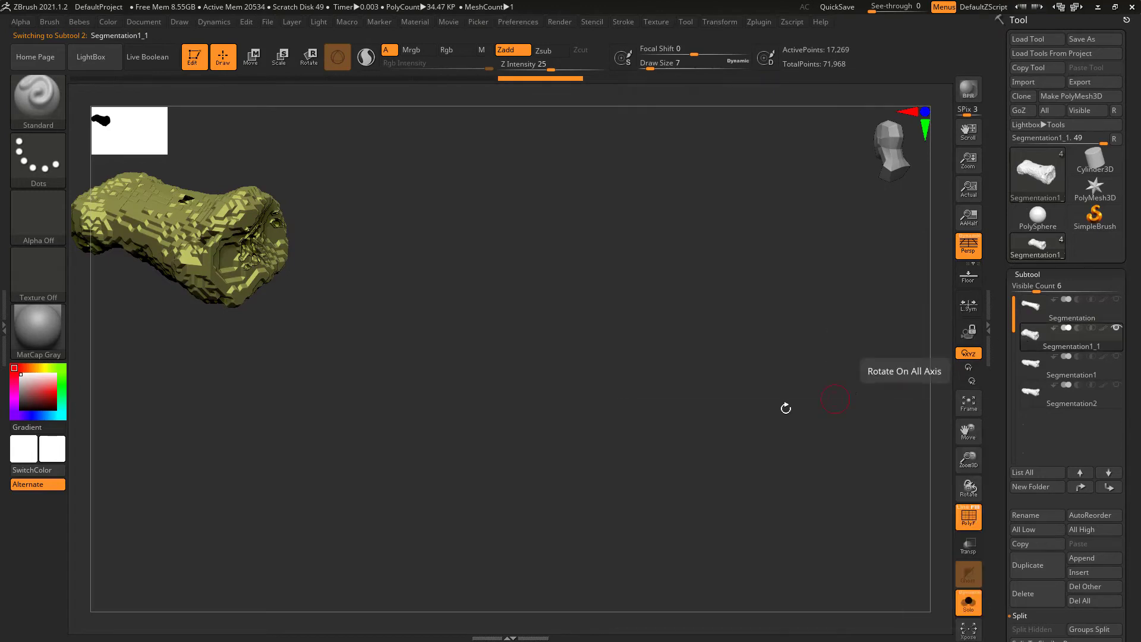
left_click(1037, 364)
left_click(1034, 392)
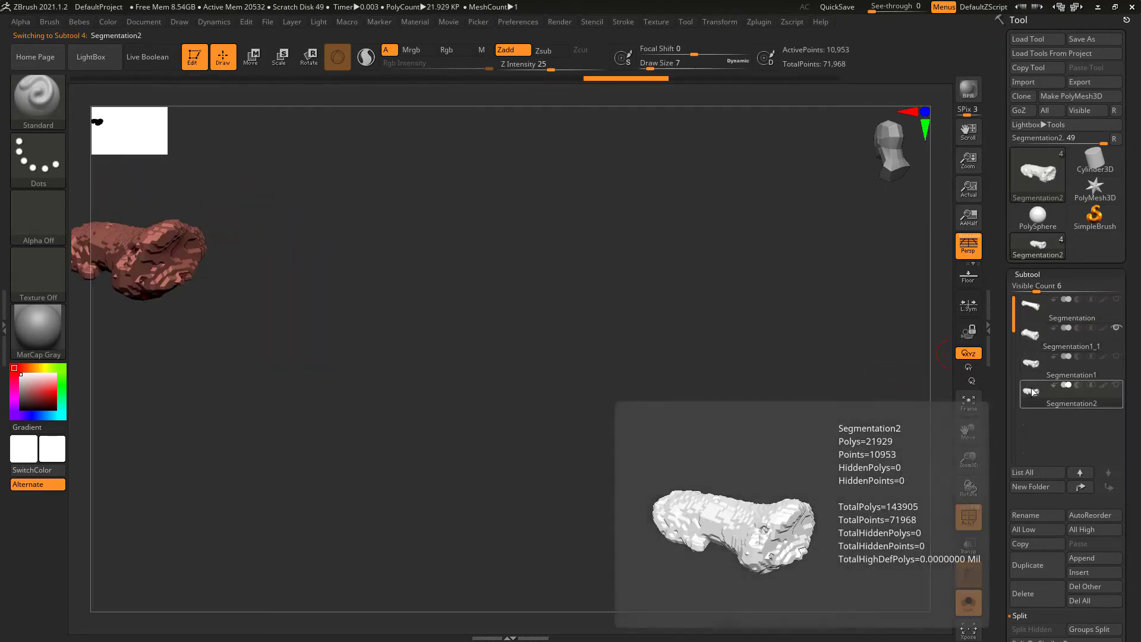
key("f")
mouse_move(648, 416)
left_mouse_down()
mouse_move(621, 403)
mouse_move(606, 437)
mouse_move(654, 309)
mouse_move(692, 322)
left_mouse_up()
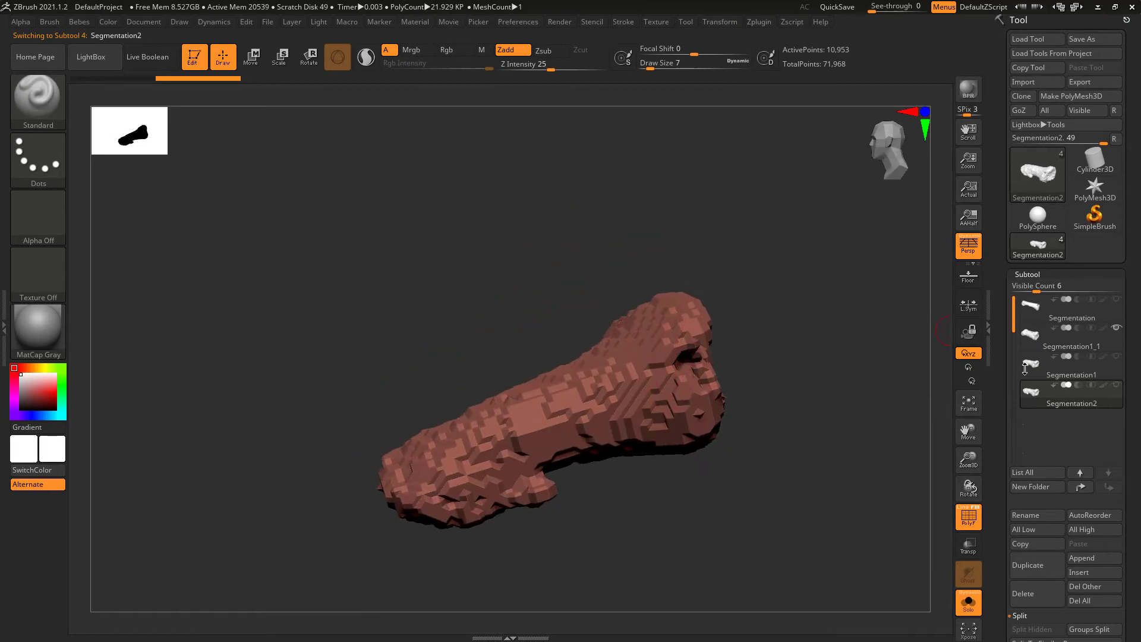
- DynaMesh Segmentation2 to 2,497 points and smooth over the hole near its end
key("space")
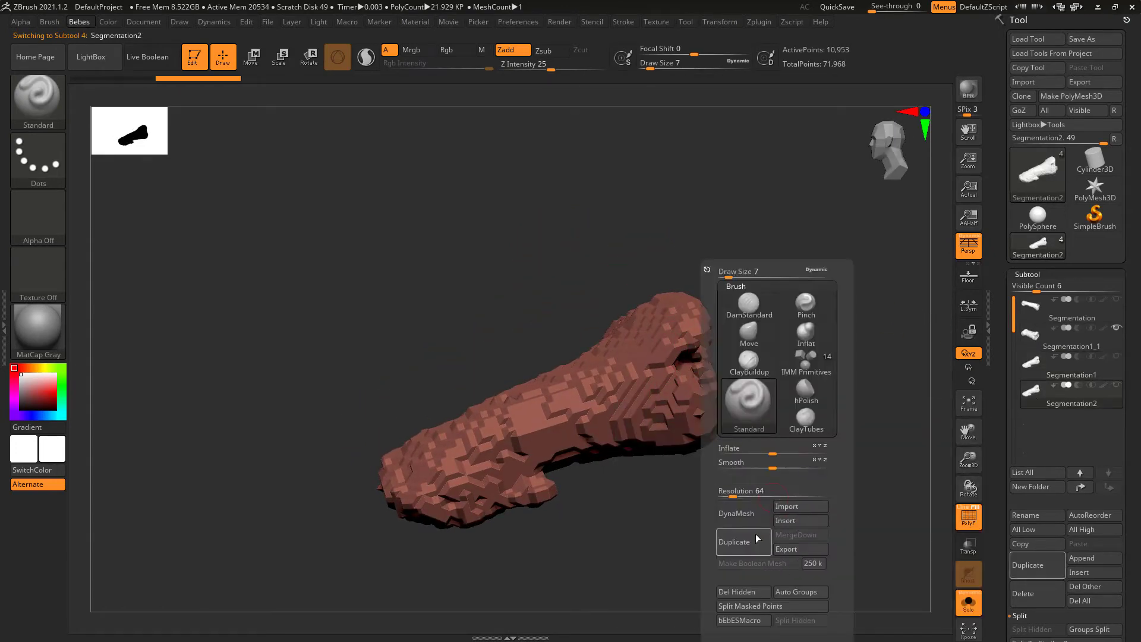
left_click(751, 516)
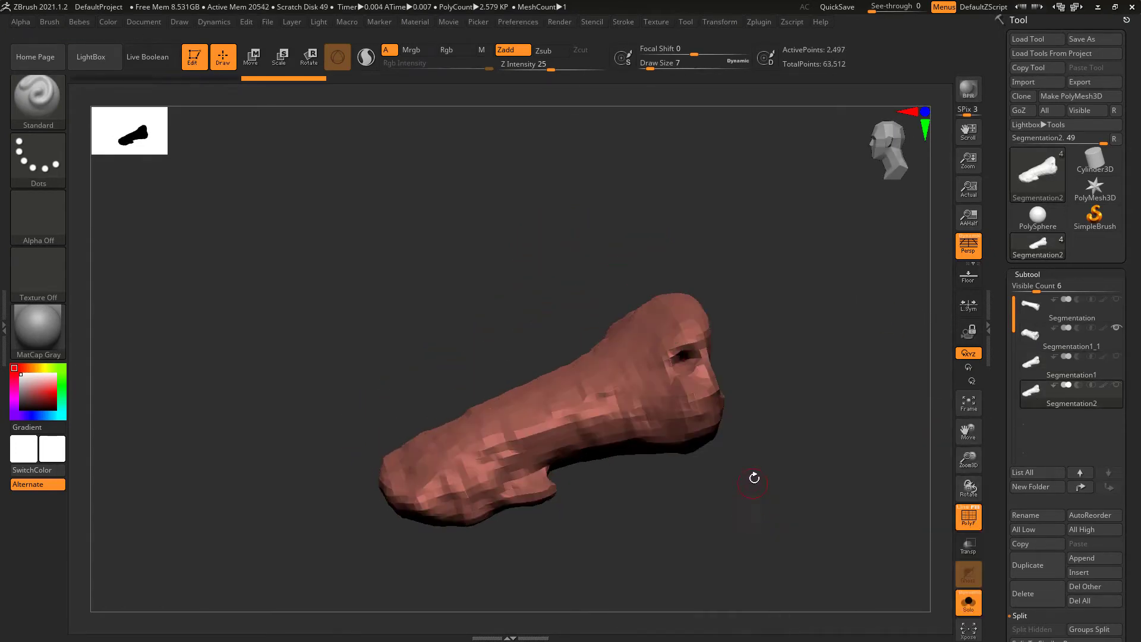
right_click_drag(706, 308, 697, 438, "ctrl")
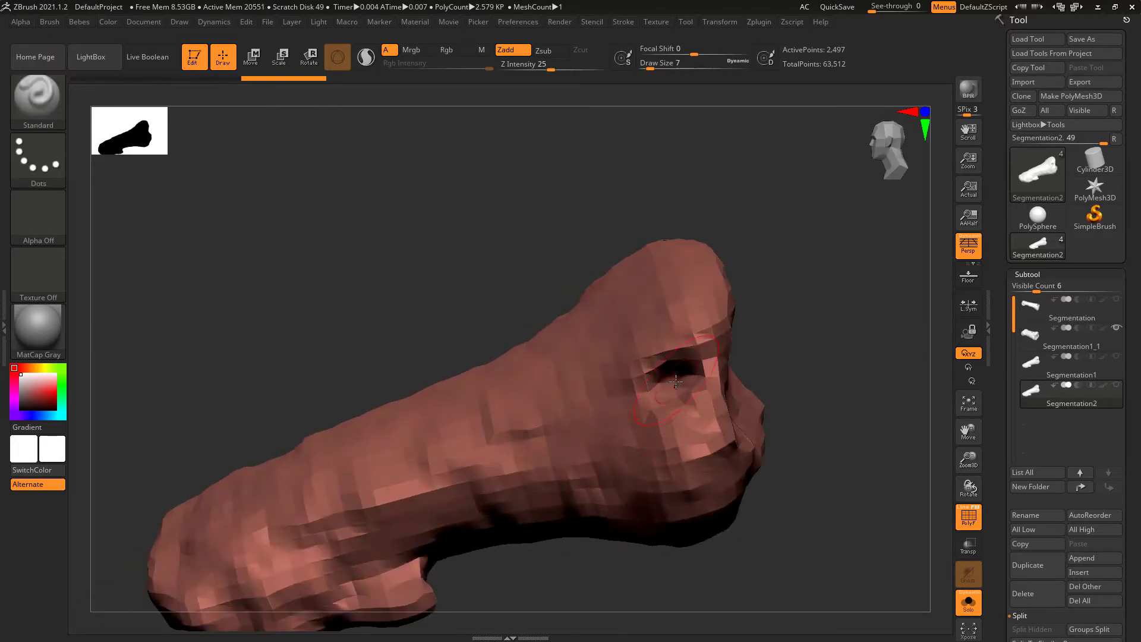
key("space")
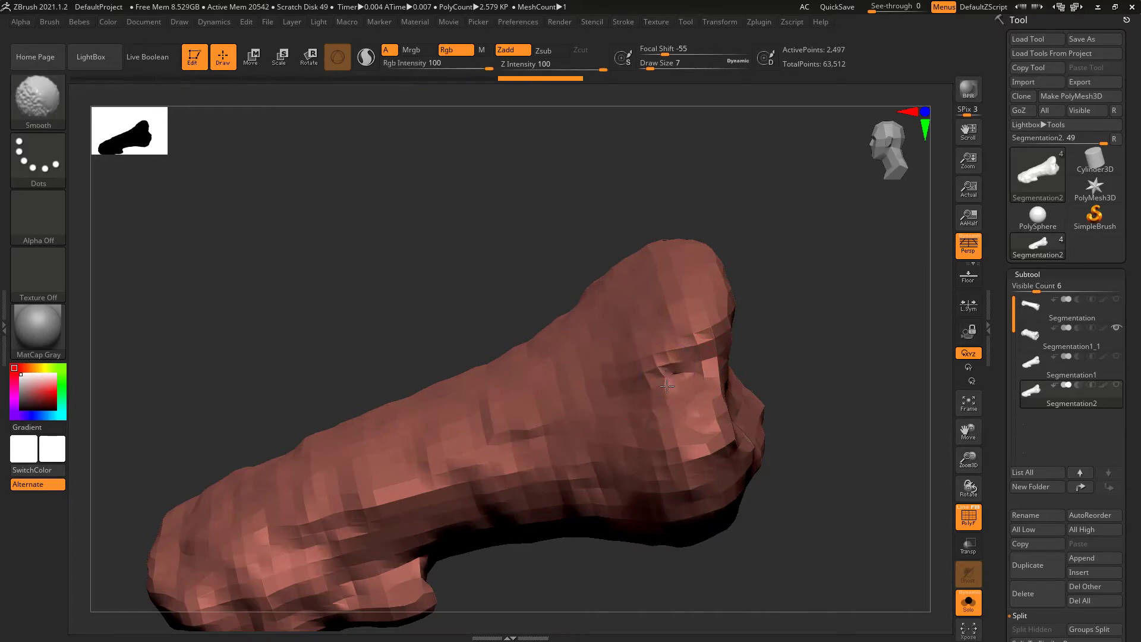
left_click_drag(665, 381, 888, 429)
left_click_drag(1127, 438, 1088, 271)
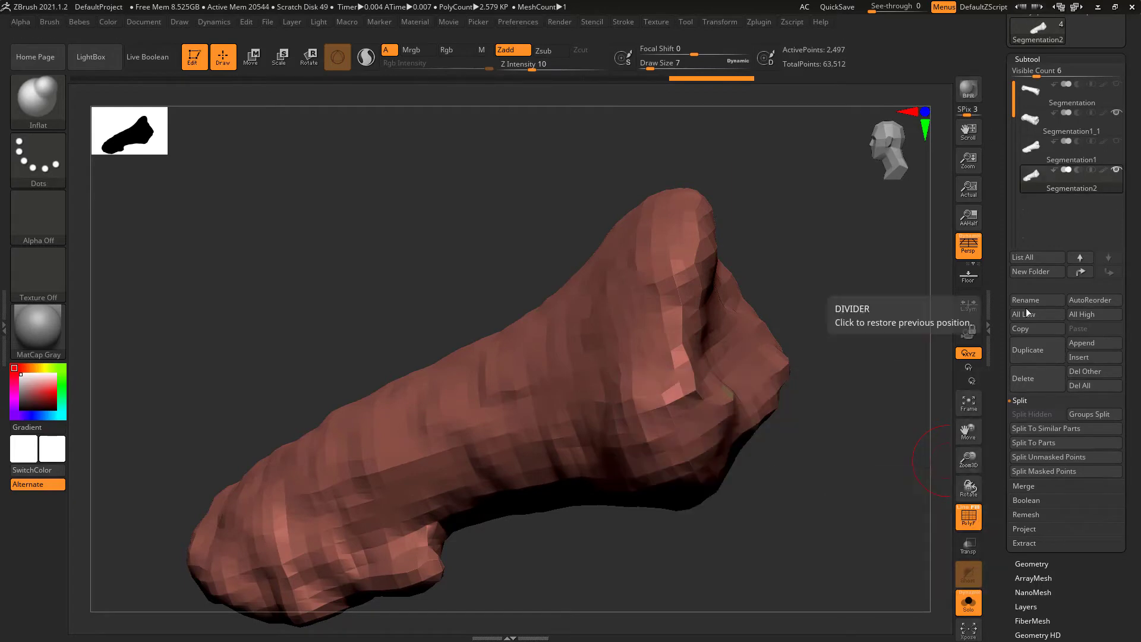
- Make Segmentation1 visible as source and ProjectAll Segmentation2 twice, adjusting Dist between runs
left_click(1026, 529)
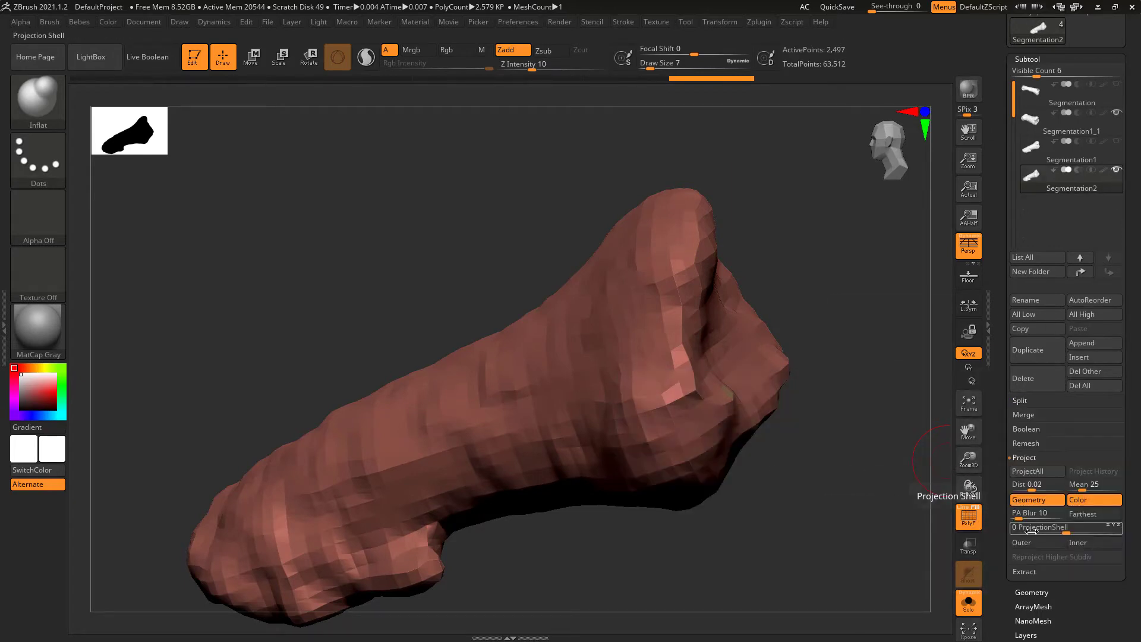
left_click_drag(594, 420, 652, 346)
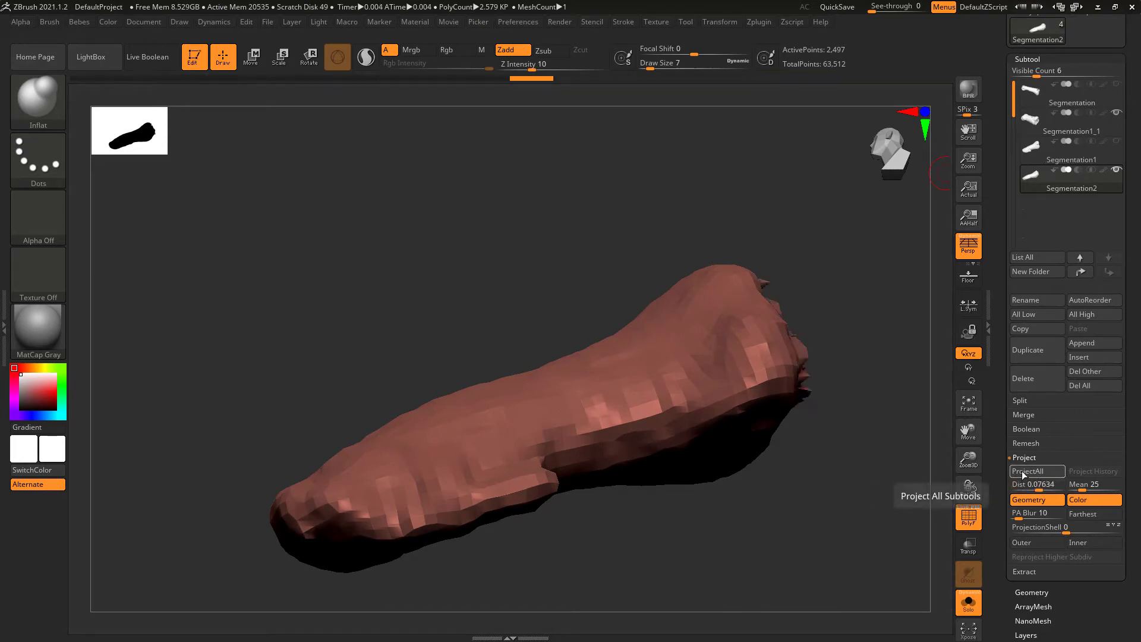
mouse_move(915, 478)
left_mouse_down()
mouse_move(828, 479)
mouse_move(835, 489)
mouse_move(975, 323)
left_mouse_up()
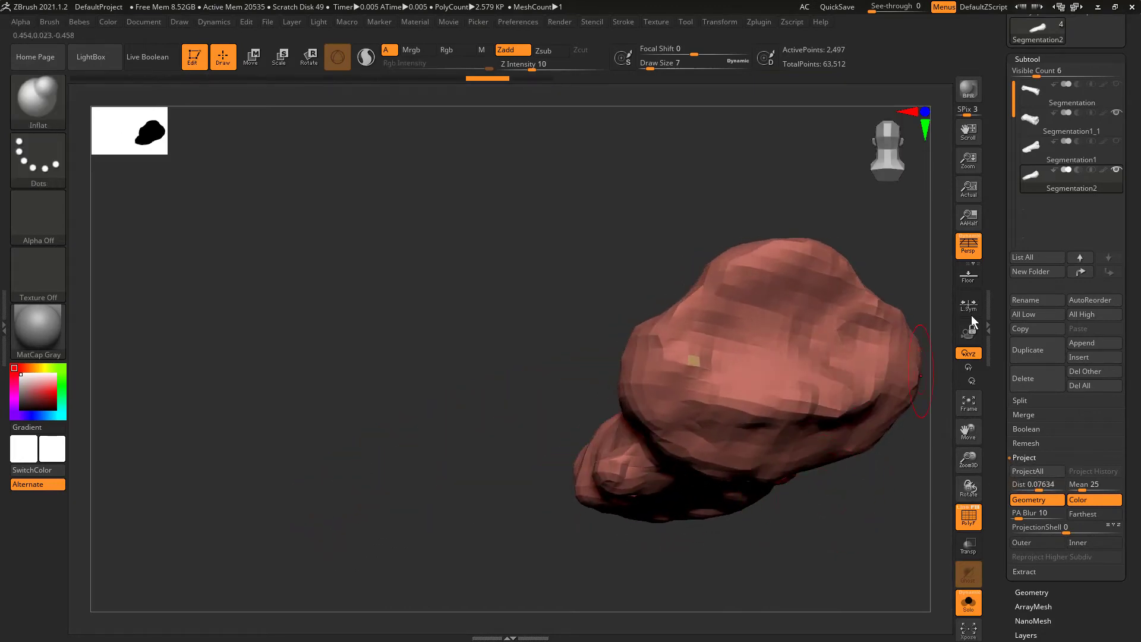
mouse_move(1069, 176)
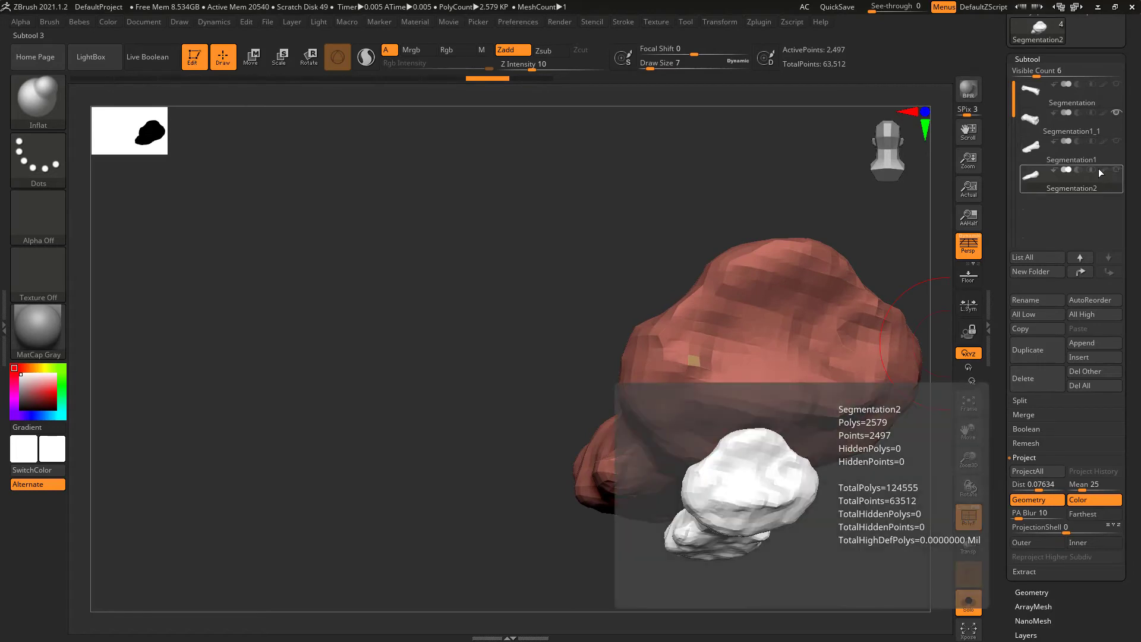
left_click(1117, 145)
right_click_drag(842, 358, 824, 403)
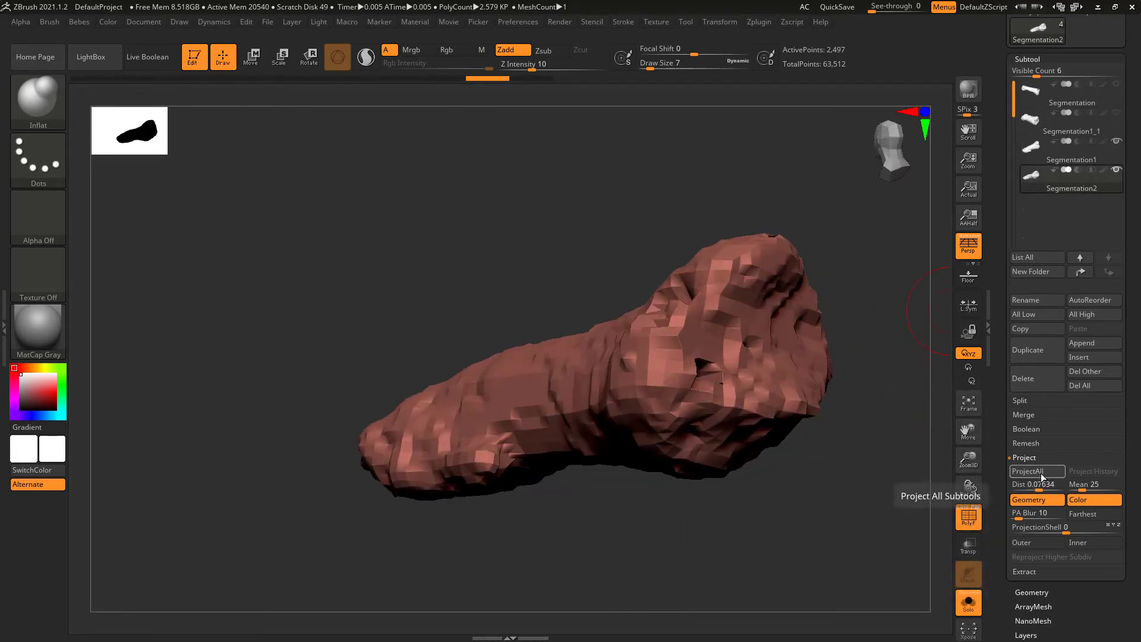
left_click(1028, 471)
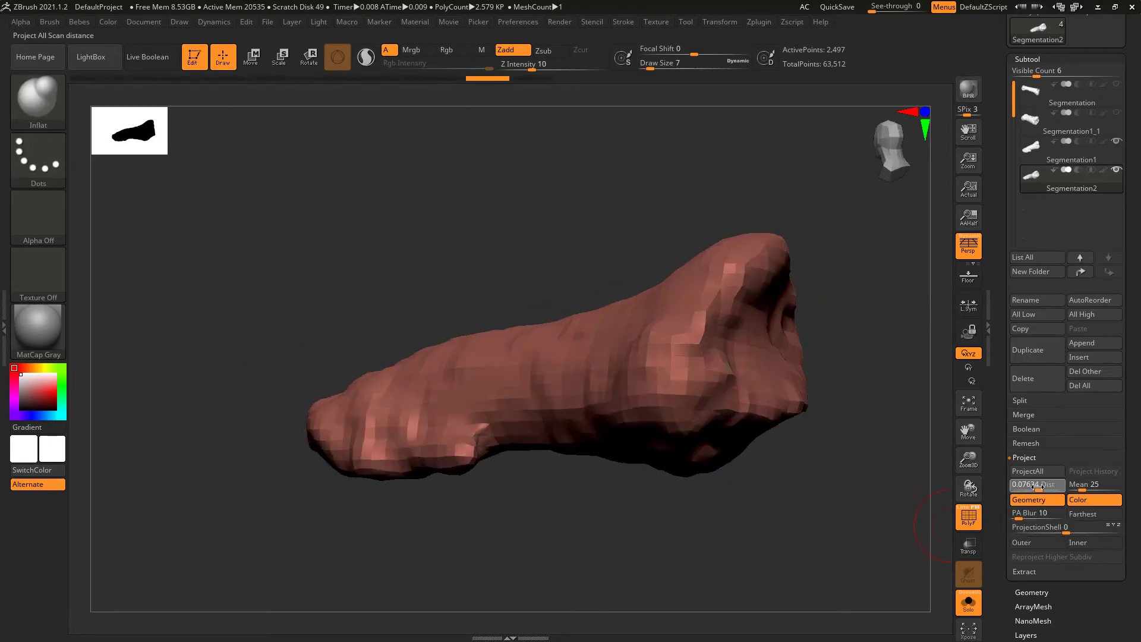
type("0.02")
left_click(1028, 470)
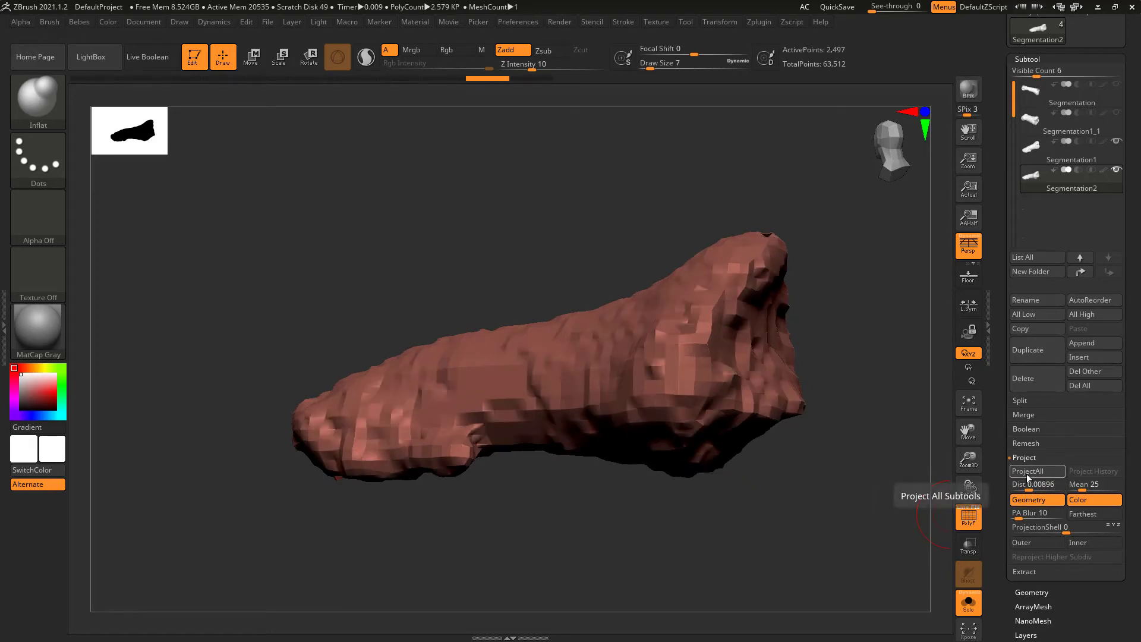
mouse_move(855, 488)
left_mouse_down("shift")
mouse_move(724, 361)
mouse_move(671, 380)
mouse_move(736, 318)
mouse_move(720, 451)
mouse_move(706, 385)
mouse_move(693, 402)
mouse_move(707, 393)
mouse_move(713, 311)
mouse_move(703, 242)
mouse_move(834, 332)
left_mouse_up("shift")
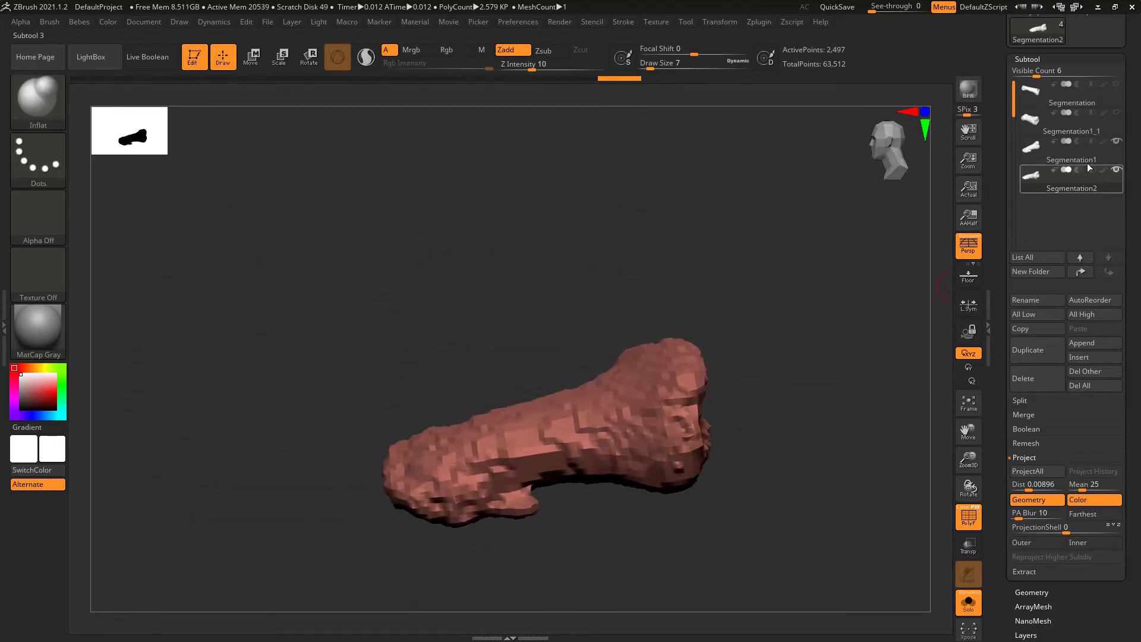
mouse_move(1071, 153)
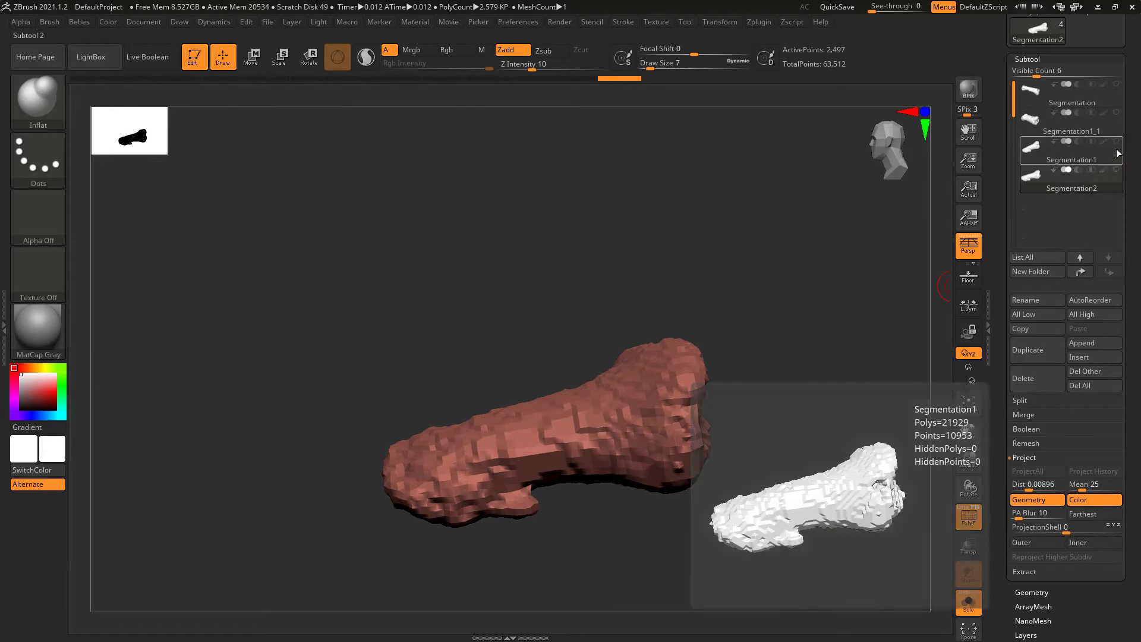
- Check Segmentation2, delete the Segmentation1 subtool with confirmation, then make Segmentation1_1 active
left_click(1061, 144)
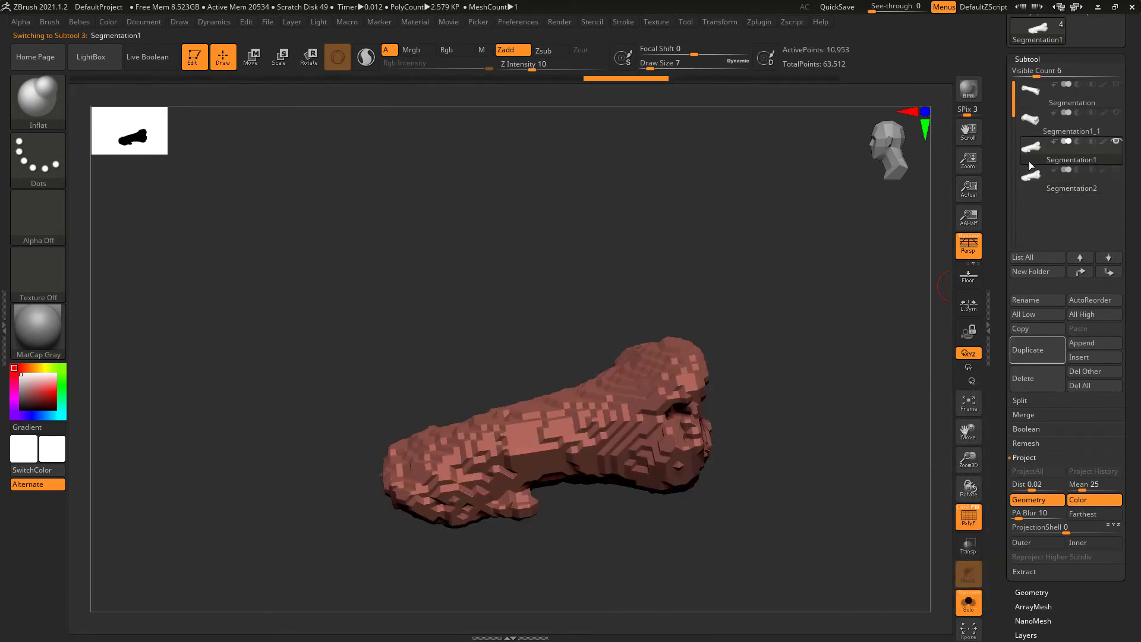
left_click(1032, 186)
left_click_drag(830, 358, 912, 295)
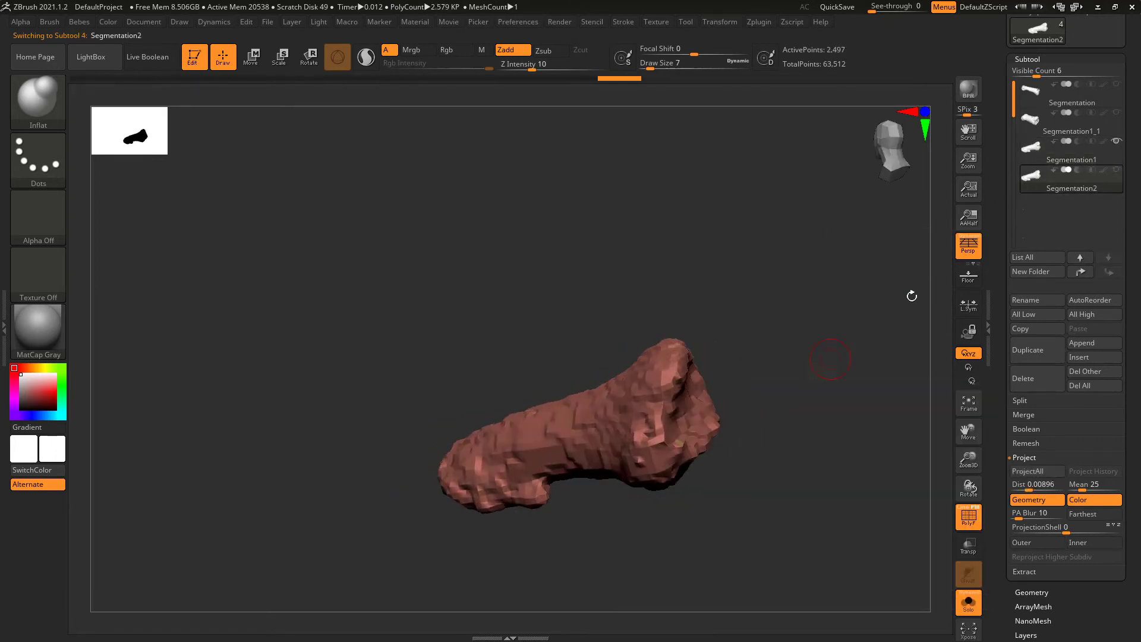
left_click(1033, 148)
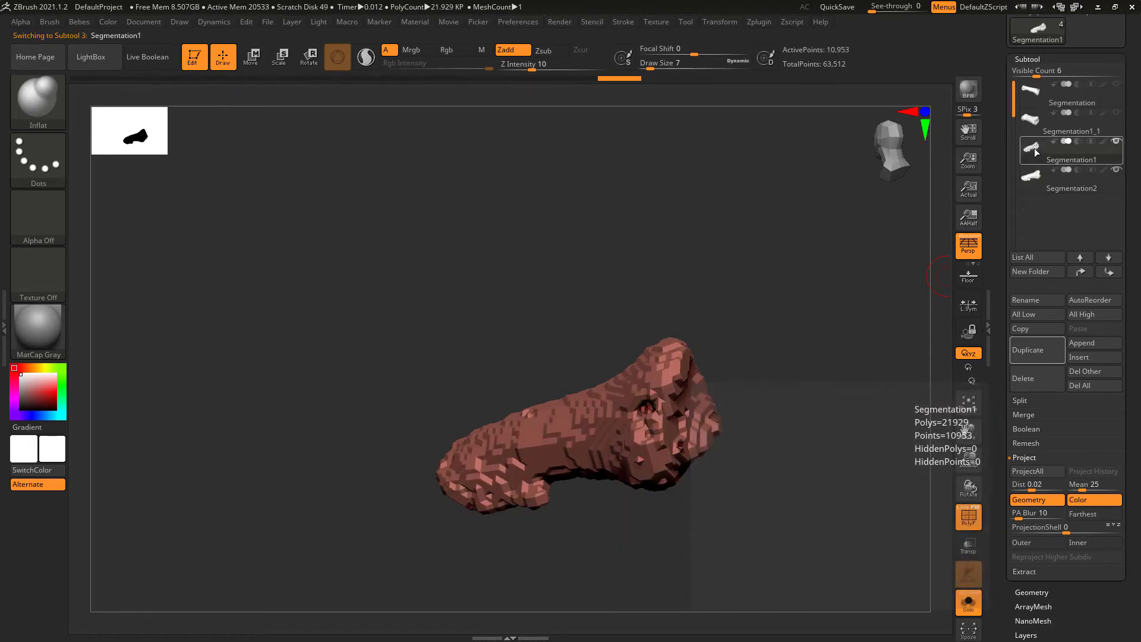
left_click(1023, 378)
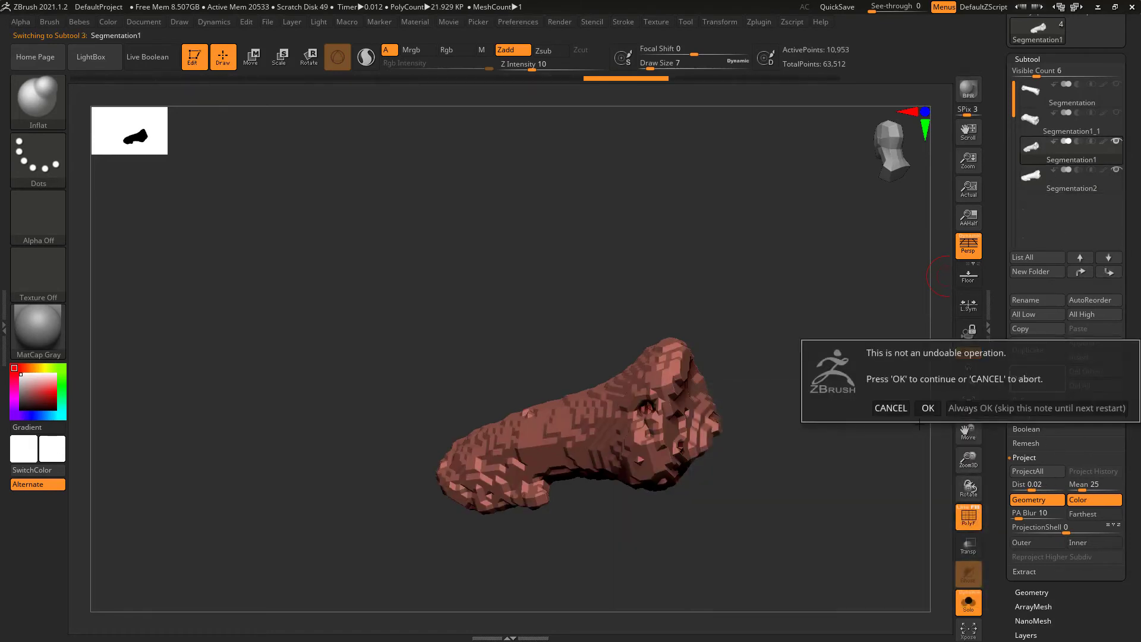
left_click(929, 408)
left_click(1067, 136)
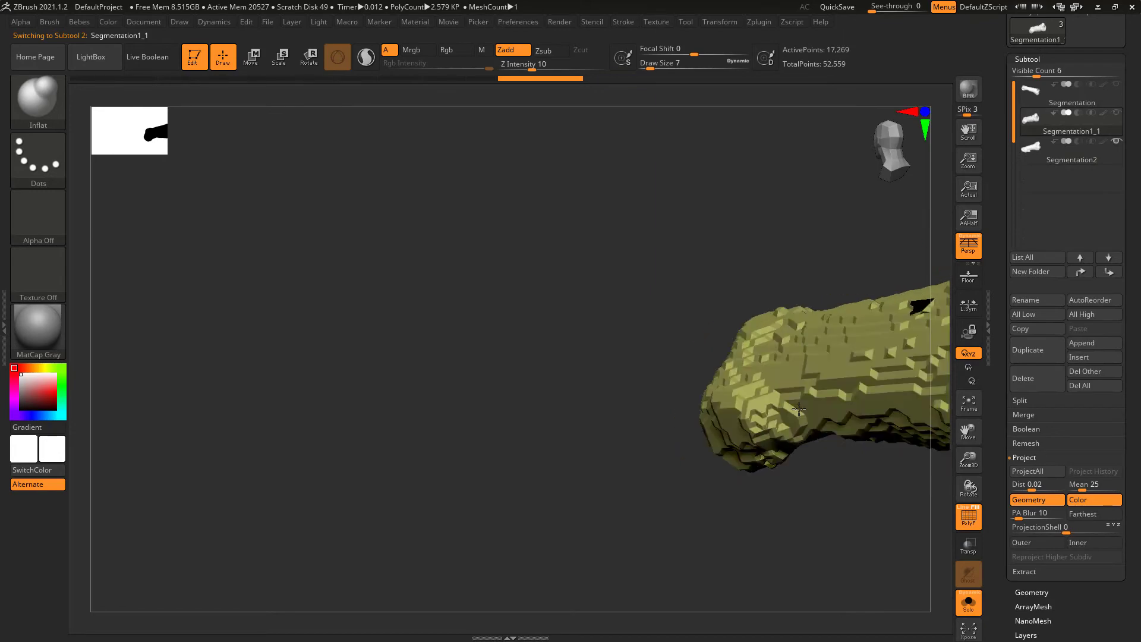
- DynaMesh the yellow Segmentation1_1 piece into a smooth surface and inspect it
mouse_move(832, 511)
left_mouse_down()
mouse_move(618, 523)
mouse_move(630, 439)
mouse_move(759, 336)
mouse_move(784, 344)
left_mouse_up()
key("space")
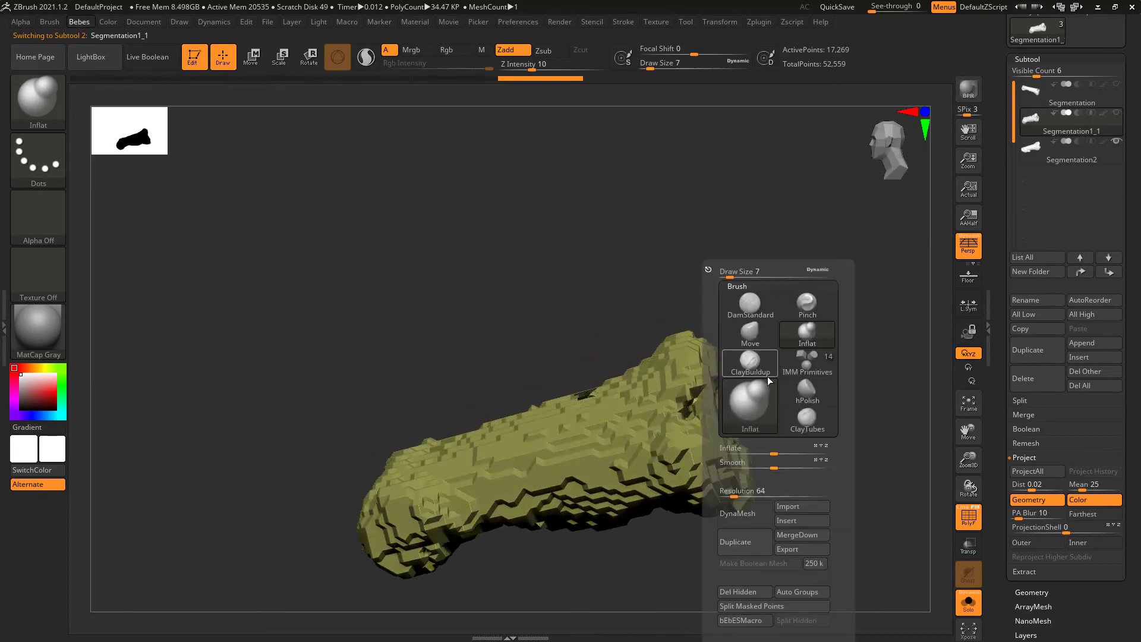
left_click(754, 515)
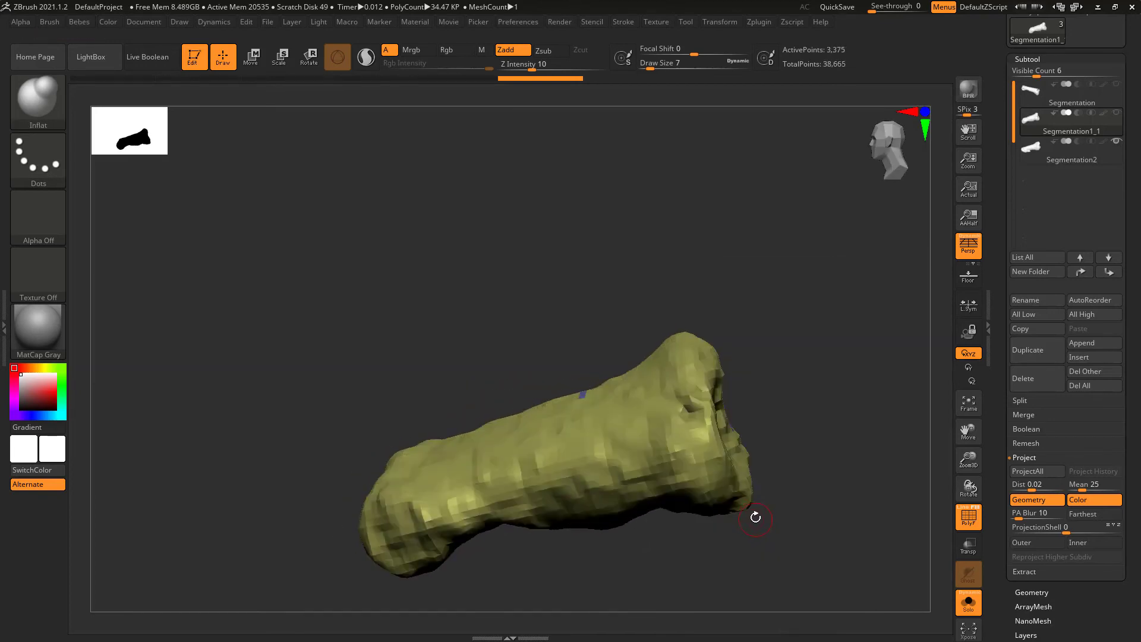
mouse_move(753, 515)
left_mouse_down()
mouse_move(721, 430)
mouse_move(783, 271)
mouse_move(743, 309)
mouse_move(668, 337)
left_mouse_up()
- With a size-2 Move brush, pull the polygons around the small hole together
key("space")
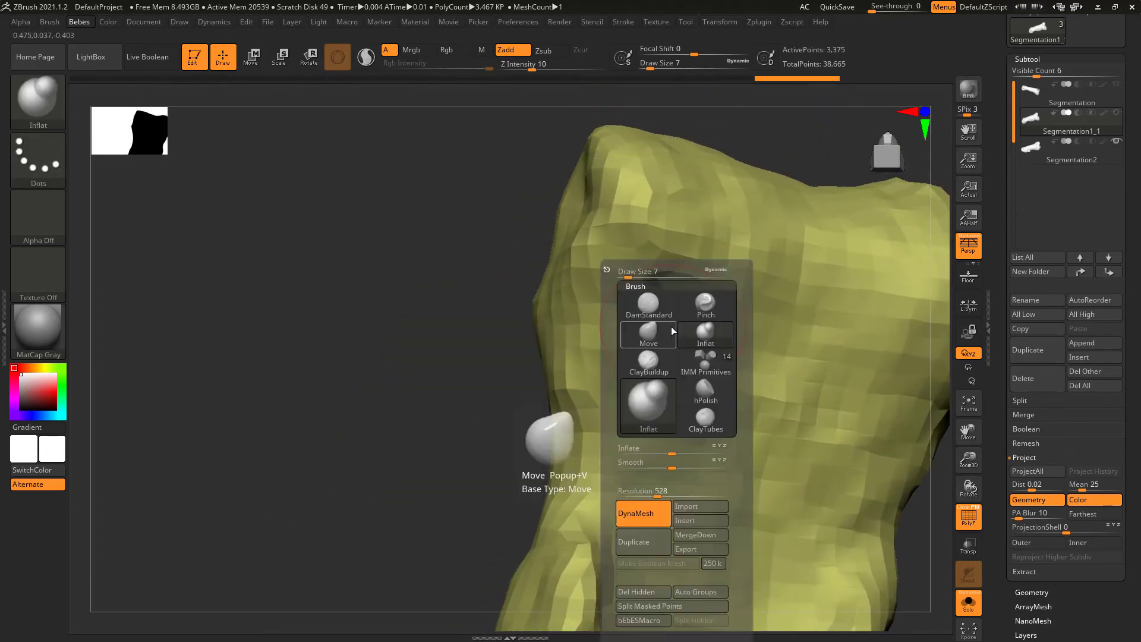
left_click(642, 407)
key("space")
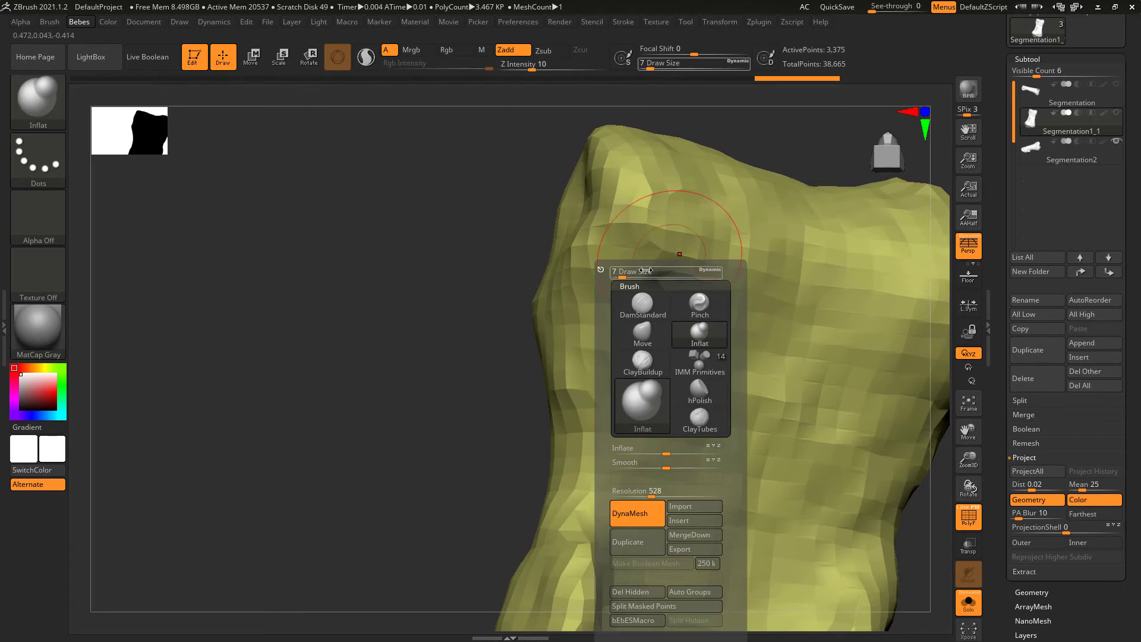
left_click_drag(646, 270, 628, 271)
key("space")
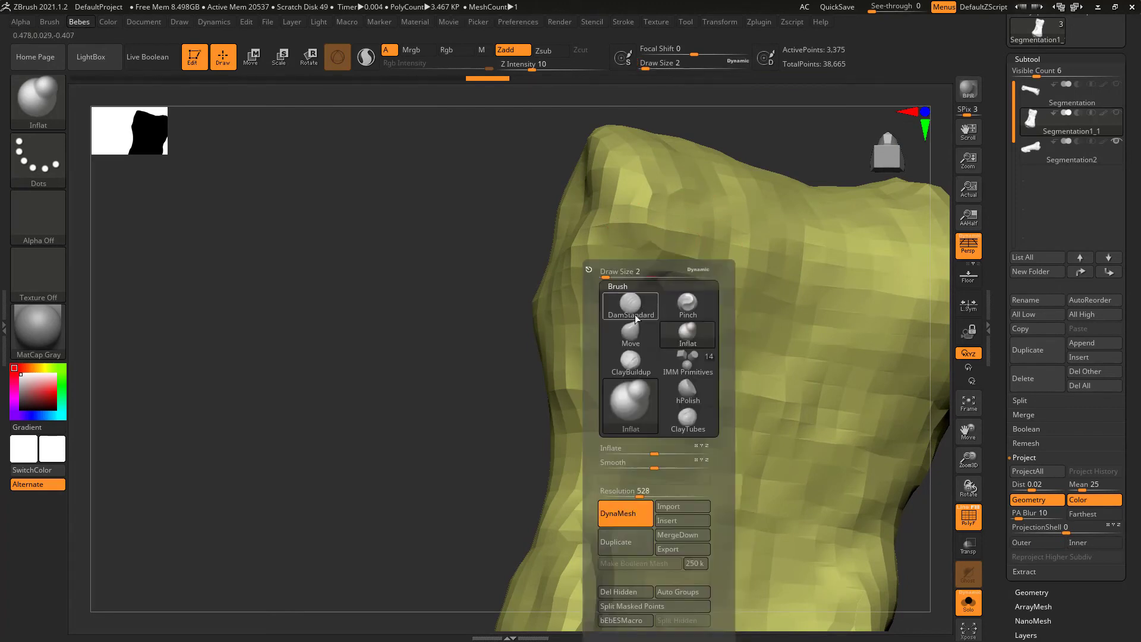
left_click(630, 398)
left_click_drag(652, 304, 644, 319)
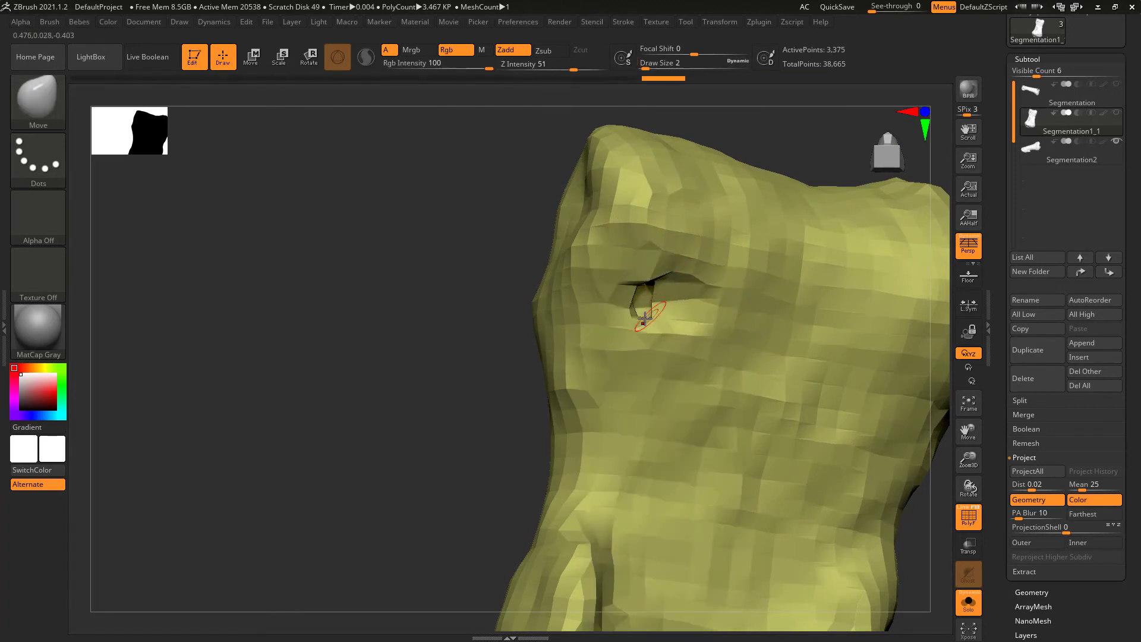
right_click_drag(635, 296, 638, 318)
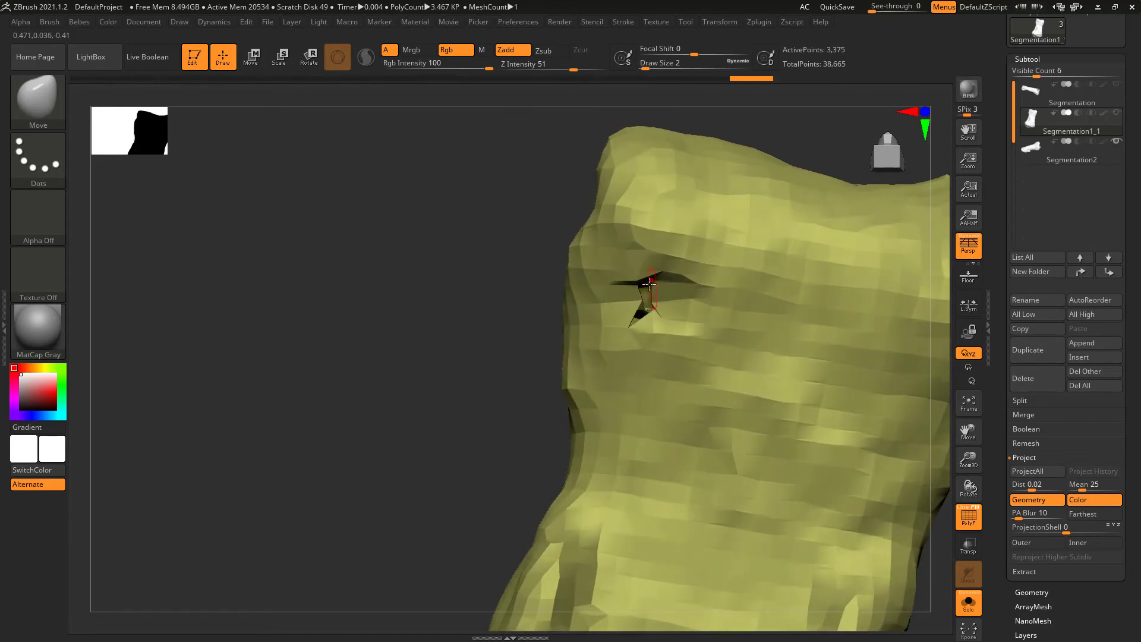
- Fill the hole using the Inflate brush at size 7
key("space")
left_click(685, 333)
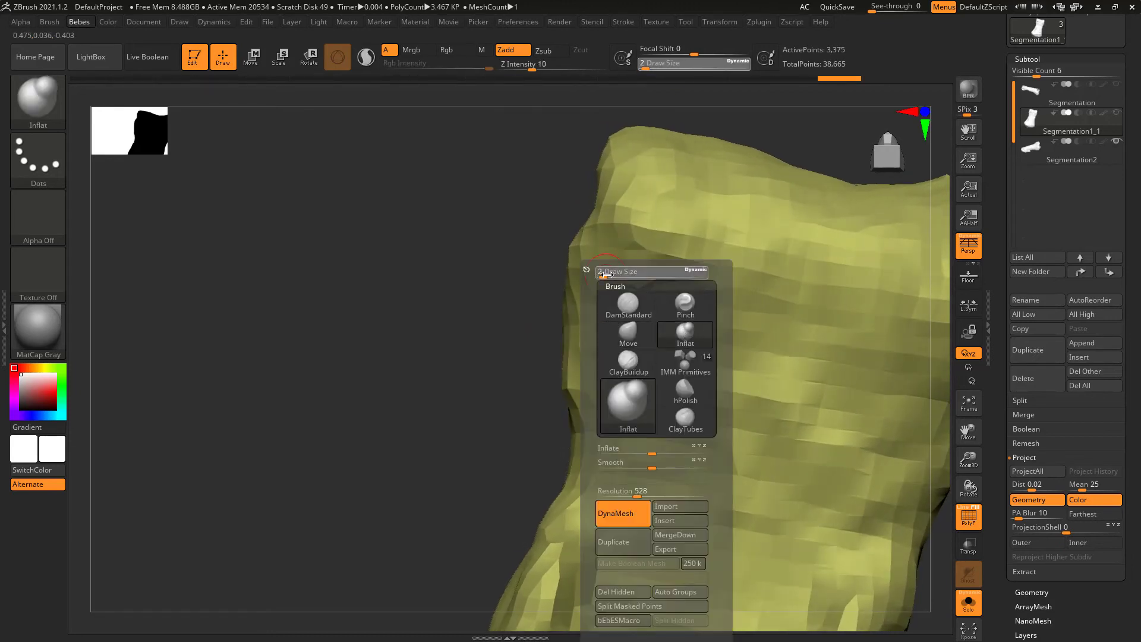
mouse_move(605, 273)
left_mouse_down()
mouse_move(653, 263)
mouse_move(654, 309)
left_mouse_up()
mouse_move(449, 349)
left_mouse_down()
mouse_move(698, 331)
mouse_move(752, 270)
mouse_move(1014, 266)
left_mouse_up()
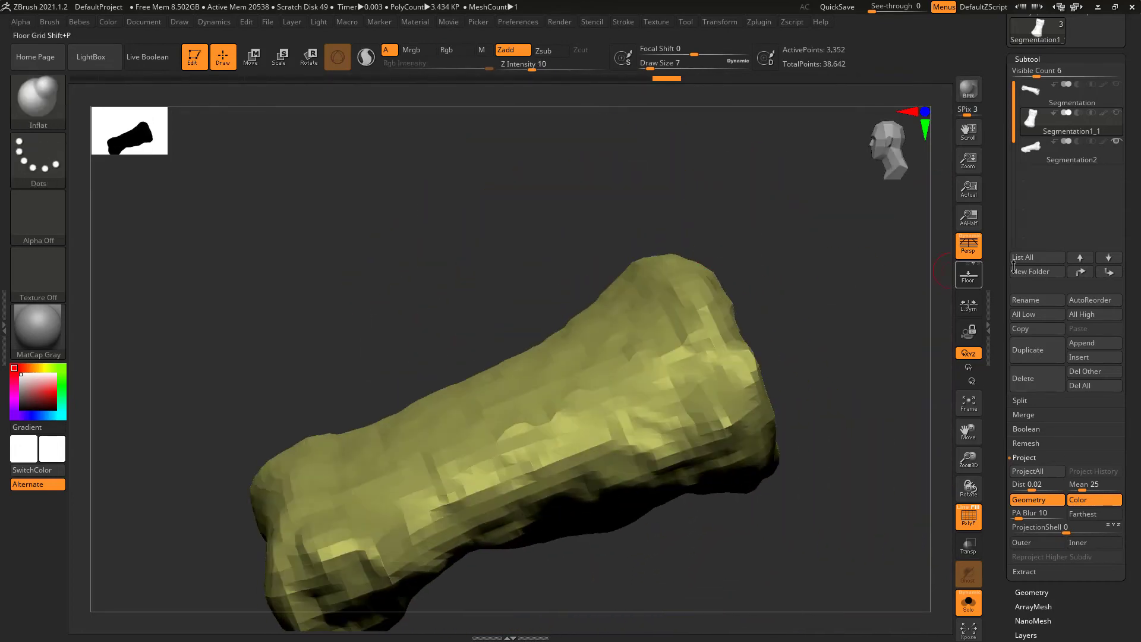
- Select the purple Segmentation bone and turn it to a diagonal view
left_click(1032, 96)
mouse_move(662, 445)
left_mouse_down()
mouse_move(644, 433)
mouse_move(651, 384)
left_mouse_up()
left_click_drag(875, 451, 1007, 321)
- Duplicate the purple Segmentation bone as a new subtool and set brush size 11
left_click(1035, 351)
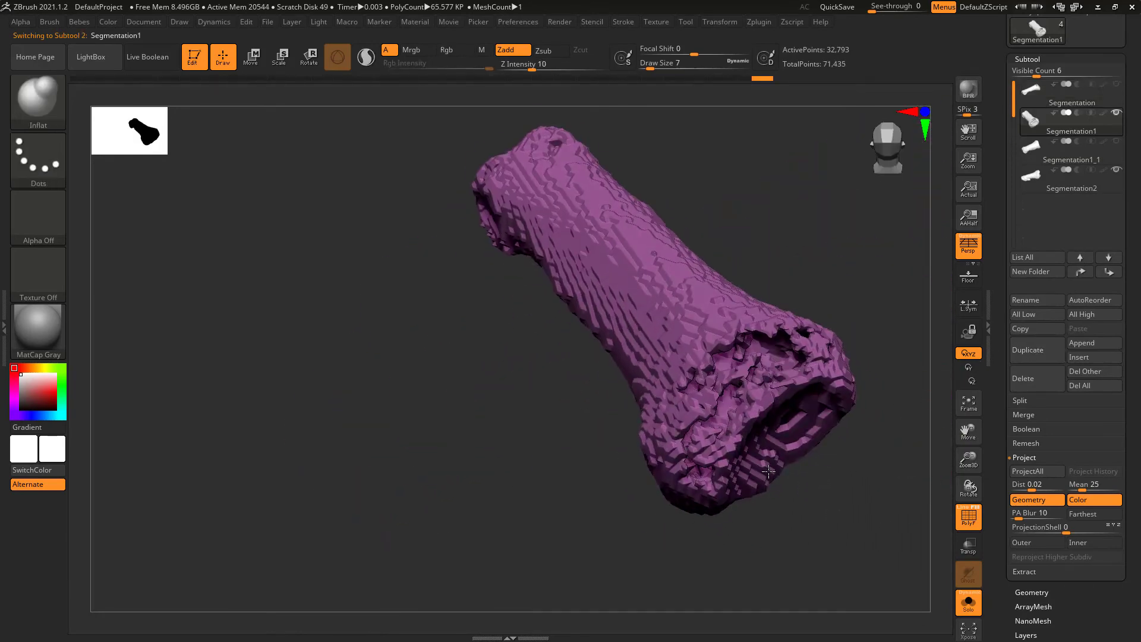
key("space")
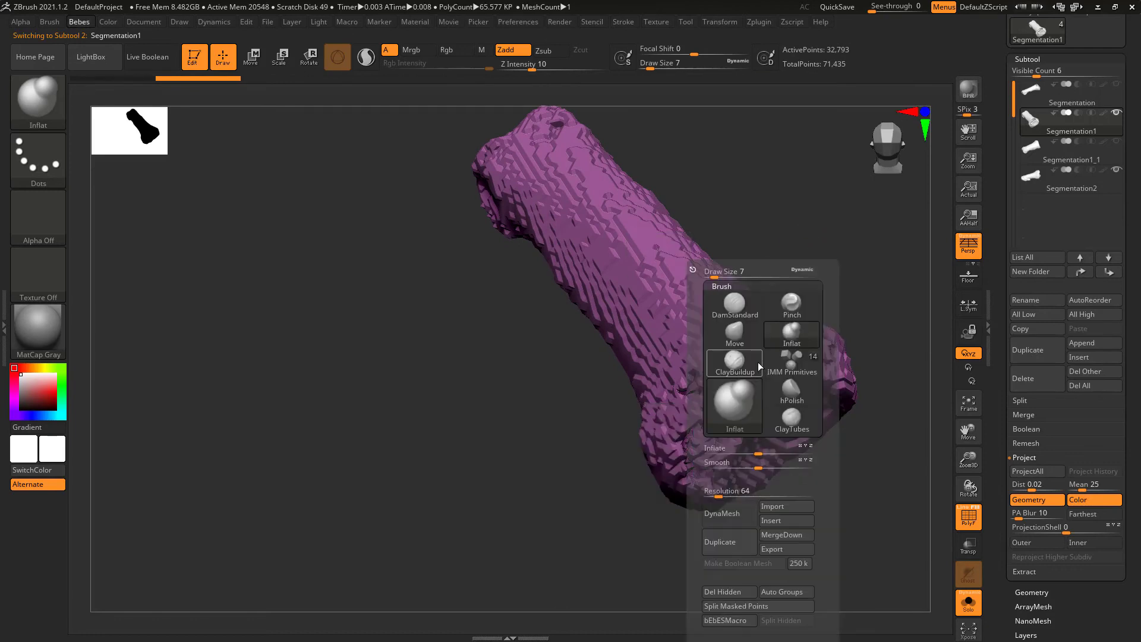
left_click_drag(737, 286, 741, 284)
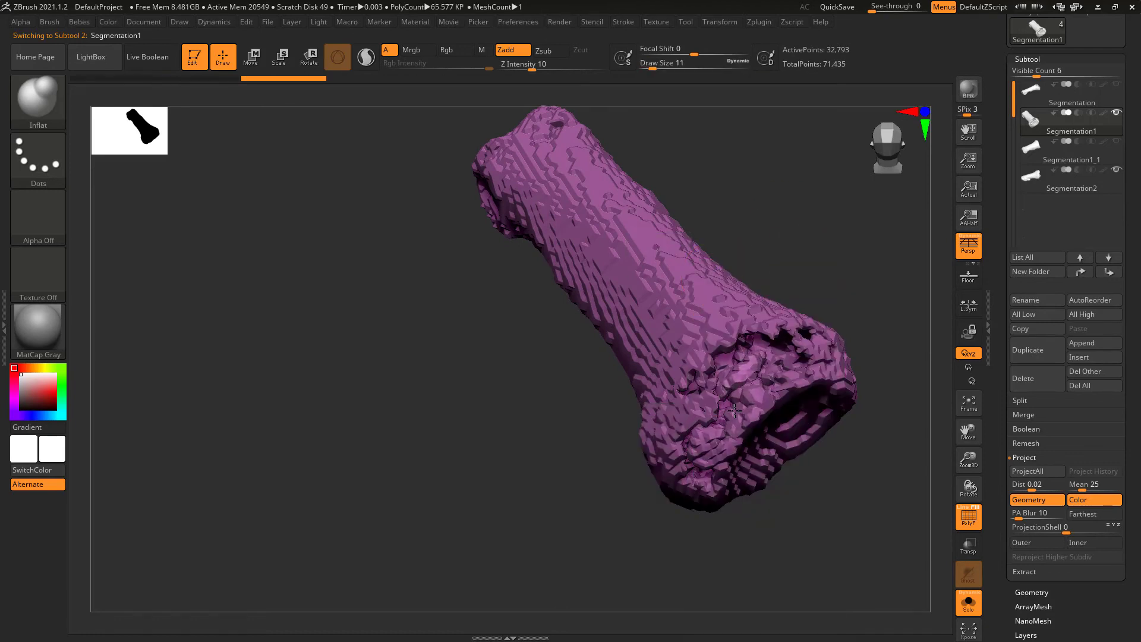
- DynaMesh the copy at resolution 64 and inspect the smoothed bone
right_click_drag(762, 367, 778, 337)
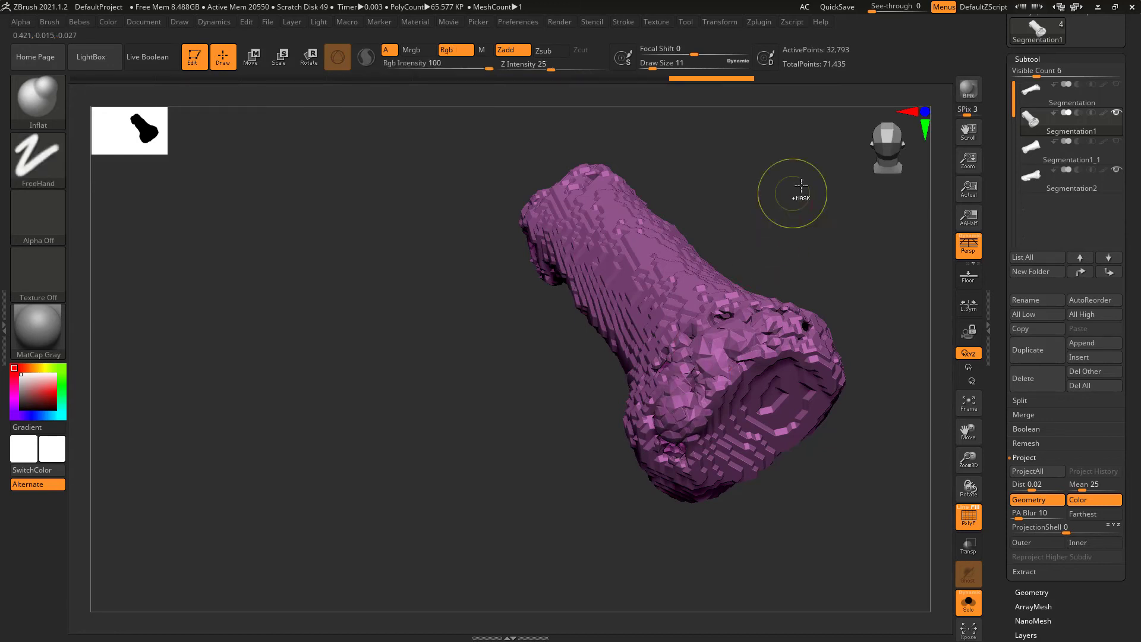
right_click_drag(795, 191, 768, 298)
key("space")
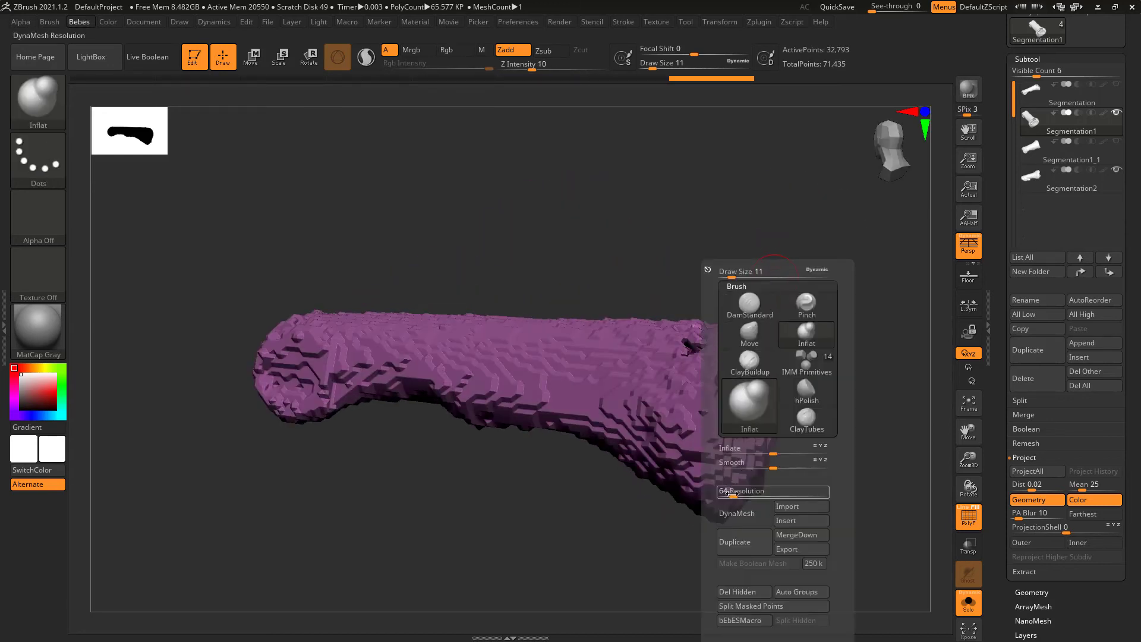
left_click(737, 513)
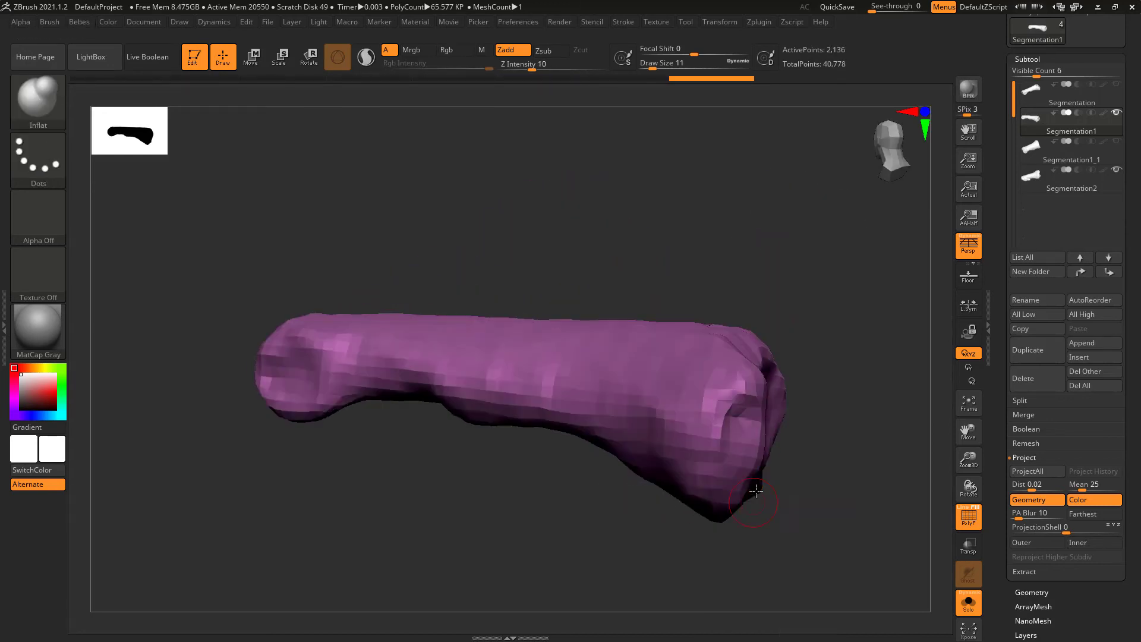
mouse_move(754, 489)
right_mouse_down()
mouse_move(778, 342)
mouse_move(740, 404)
mouse_move(942, 249)
right_mouse_up()
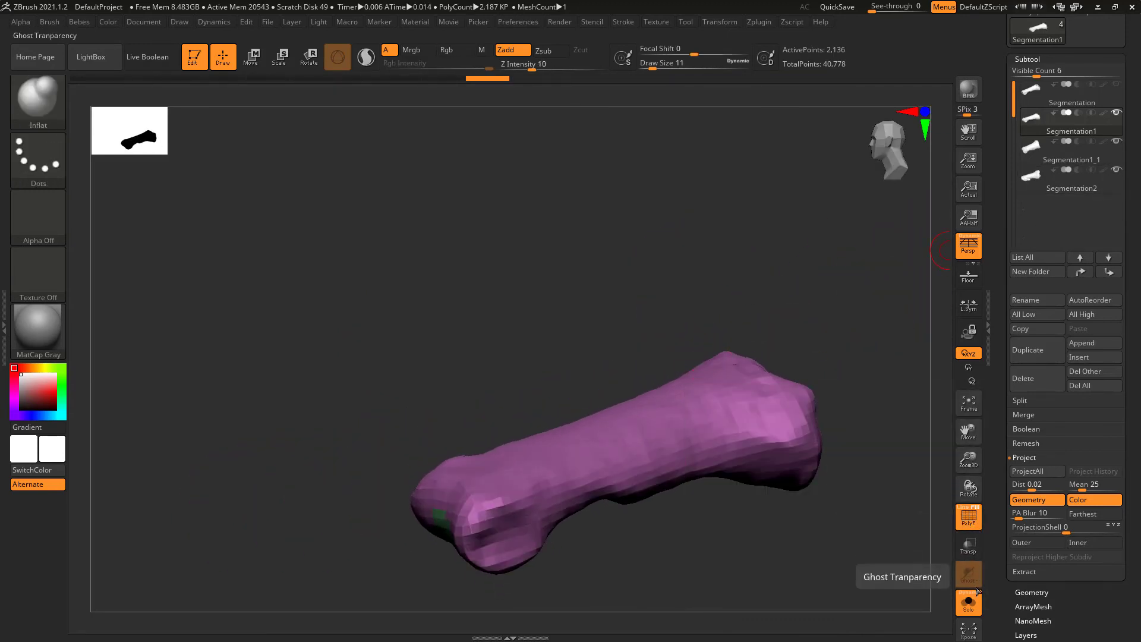
- Turn off Solo and make the original Segmentation scan and another subtool visible
left_click(968, 601)
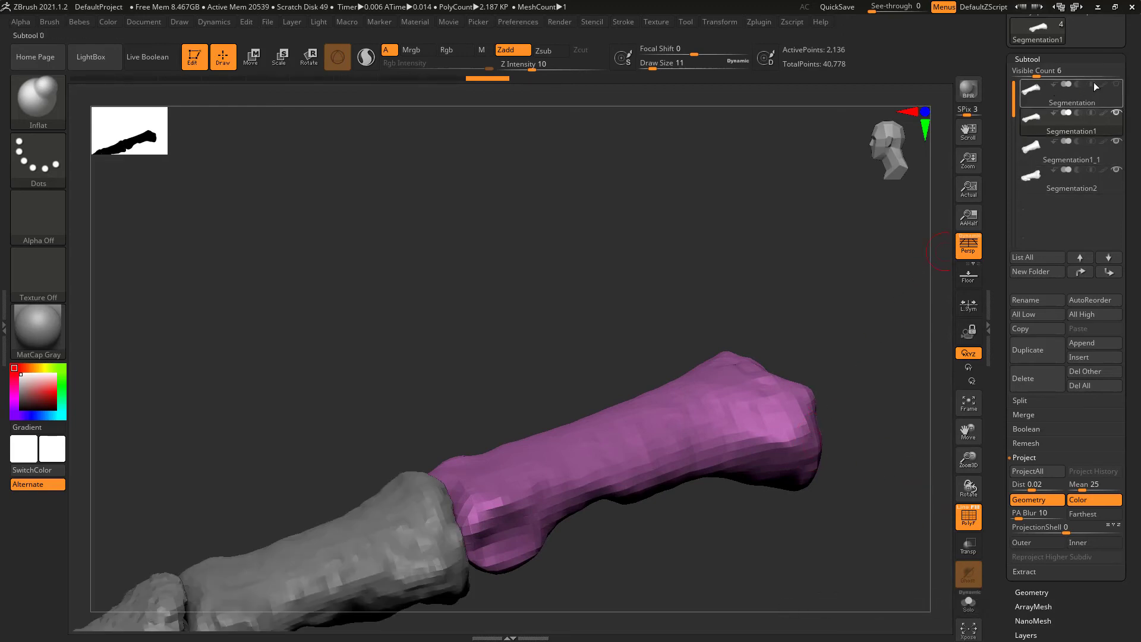
left_click(1115, 85)
left_click(1116, 113)
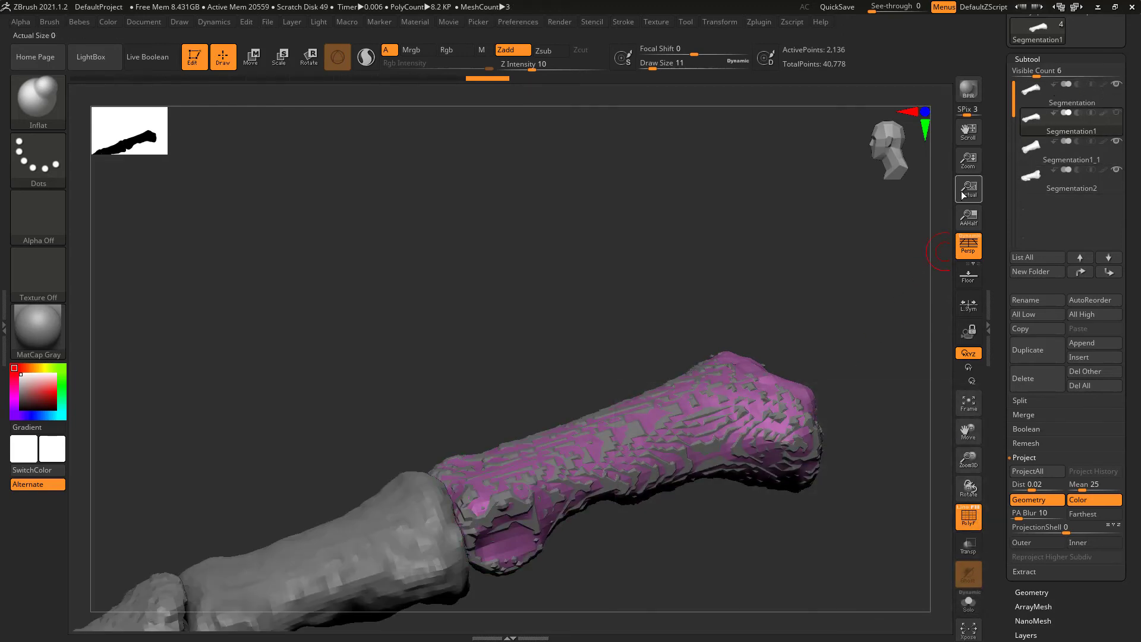
mouse_move(773, 416)
right_mouse_down()
mouse_move(722, 378)
mouse_move(683, 380)
right_mouse_up()
- Deflate the smoothed copy with Inflate -4 inside the scan, then select Segmentation
key("space")
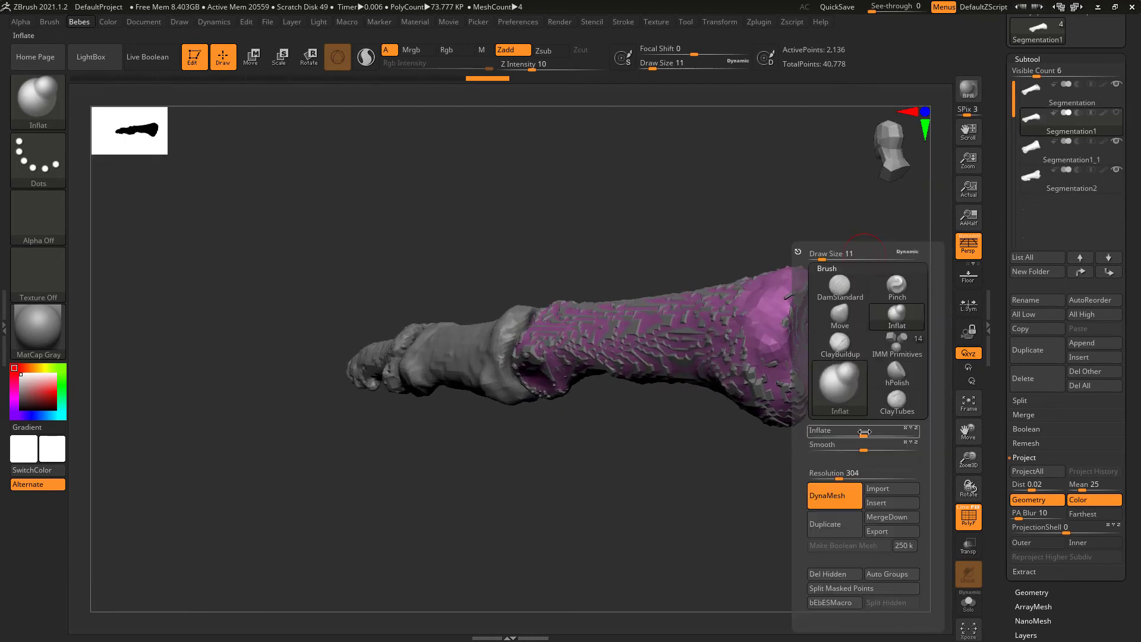
left_click_drag(861, 436, 859, 436)
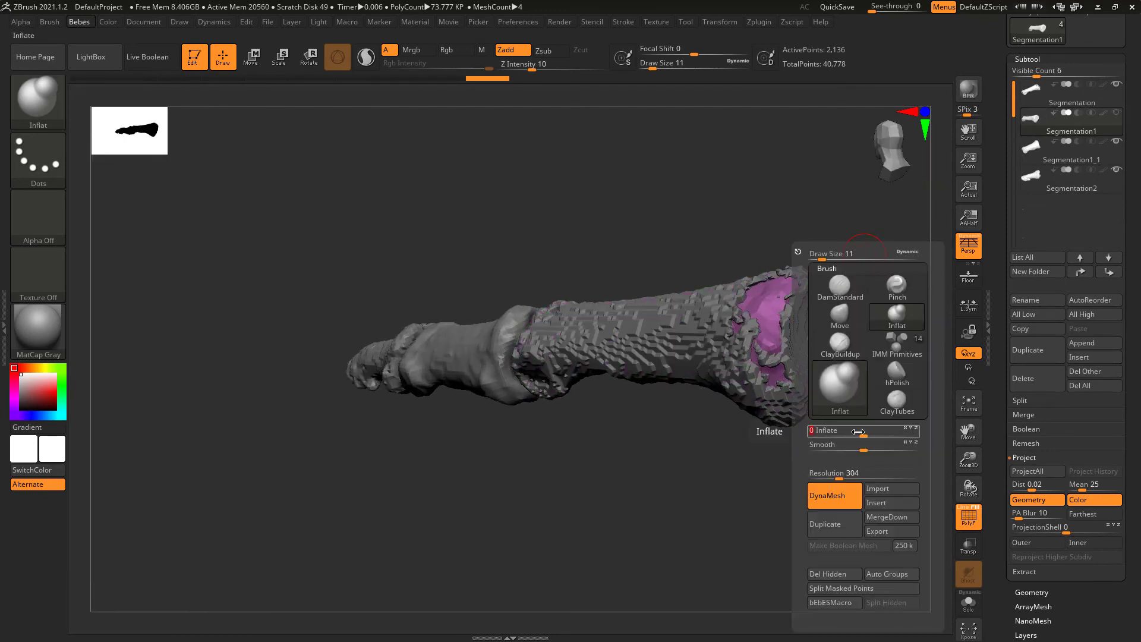
mouse_move(857, 432)
right_mouse_down()
mouse_move(698, 386)
mouse_move(757, 362)
mouse_move(737, 378)
mouse_move(797, 301)
mouse_move(768, 403)
right_mouse_up()
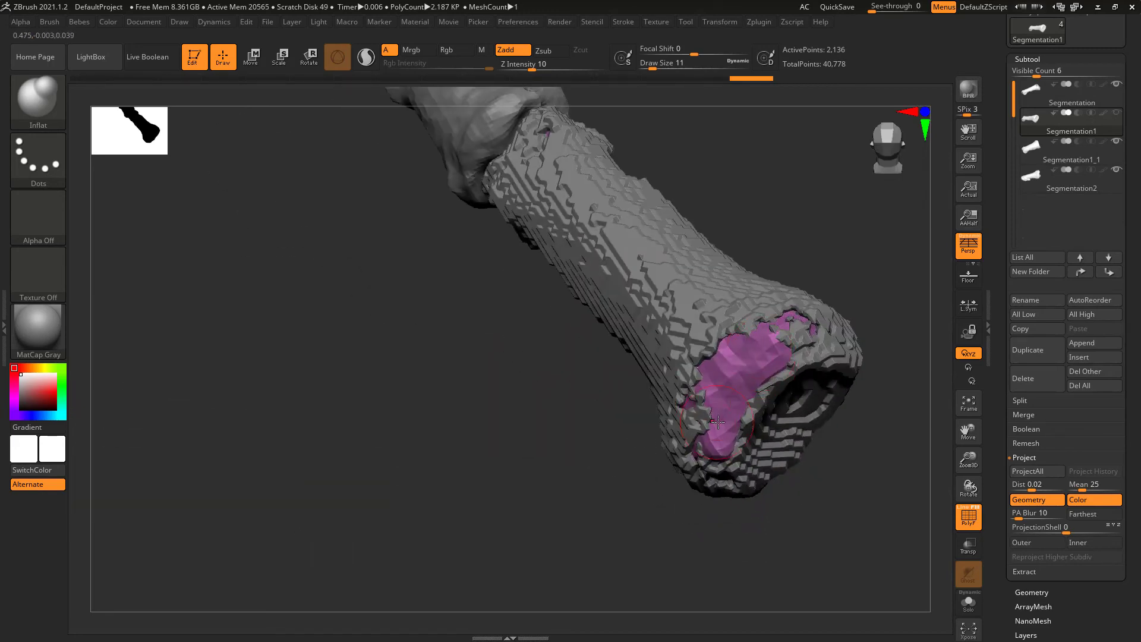
mouse_move(718, 421)
right_mouse_down()
mouse_move(723, 475)
mouse_move(744, 381)
mouse_move(700, 411)
mouse_move(746, 332)
mouse_move(734, 436)
mouse_move(739, 339)
right_mouse_up()
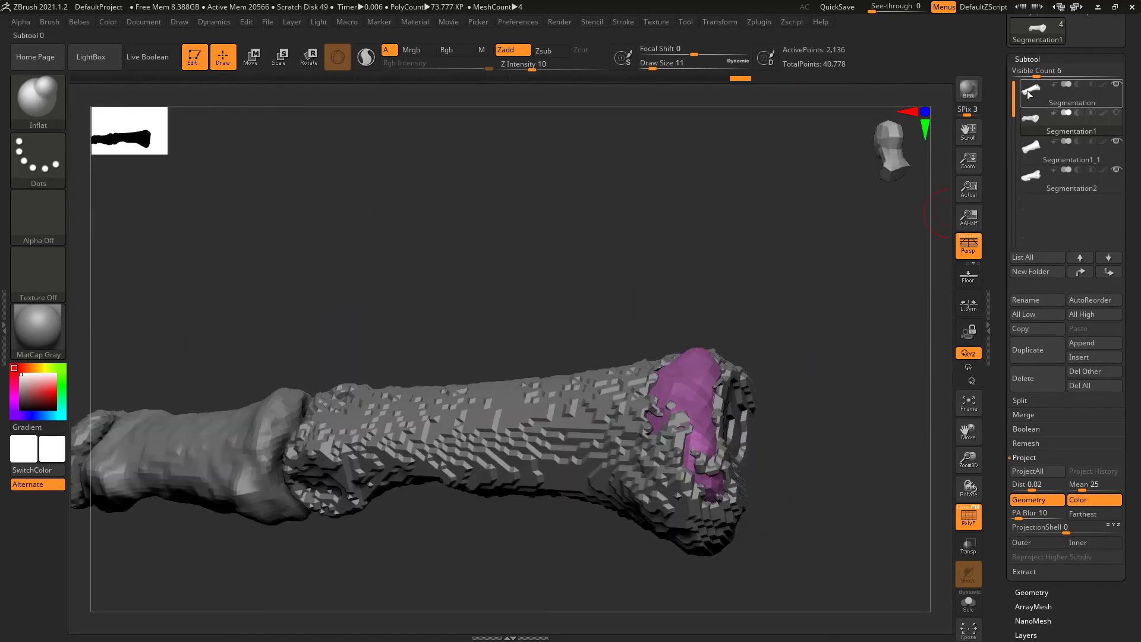
left_click(1027, 90)
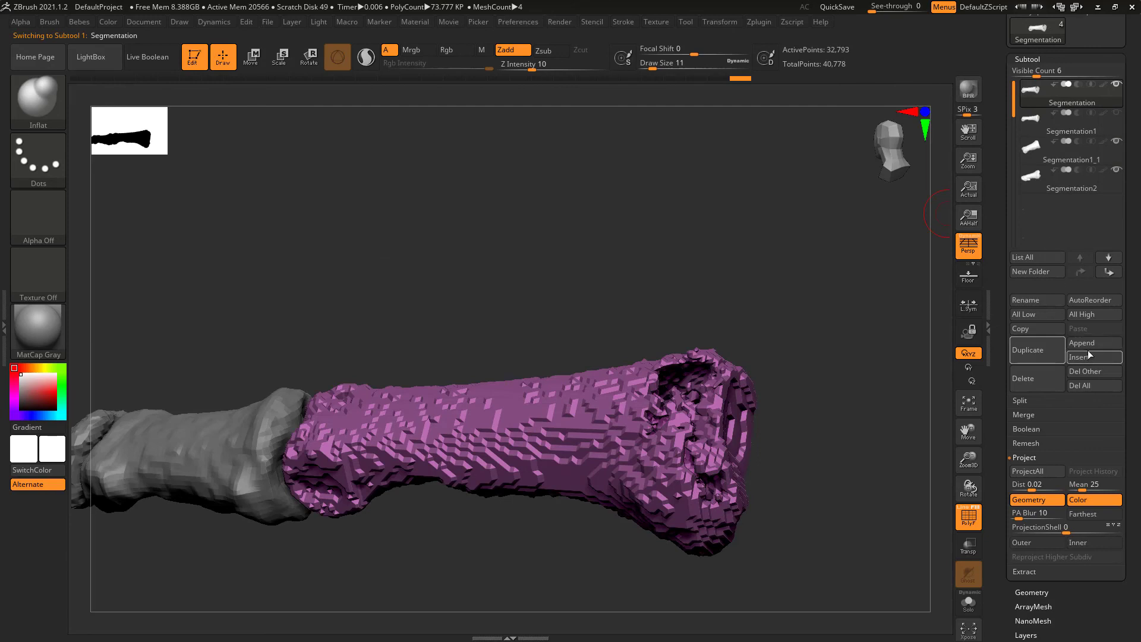
- MergeDown the shrunken copy into the original Segmentation bone, confirming the warning
left_click(1030, 415)
left_click(1023, 442)
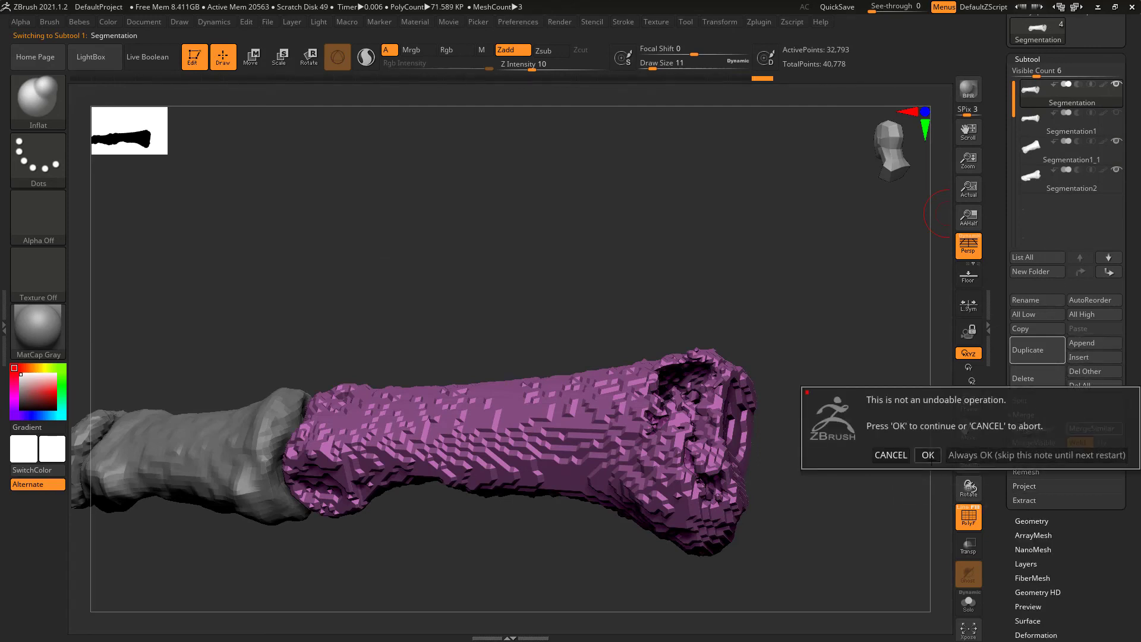
left_click(891, 454)
left_click(1047, 430)
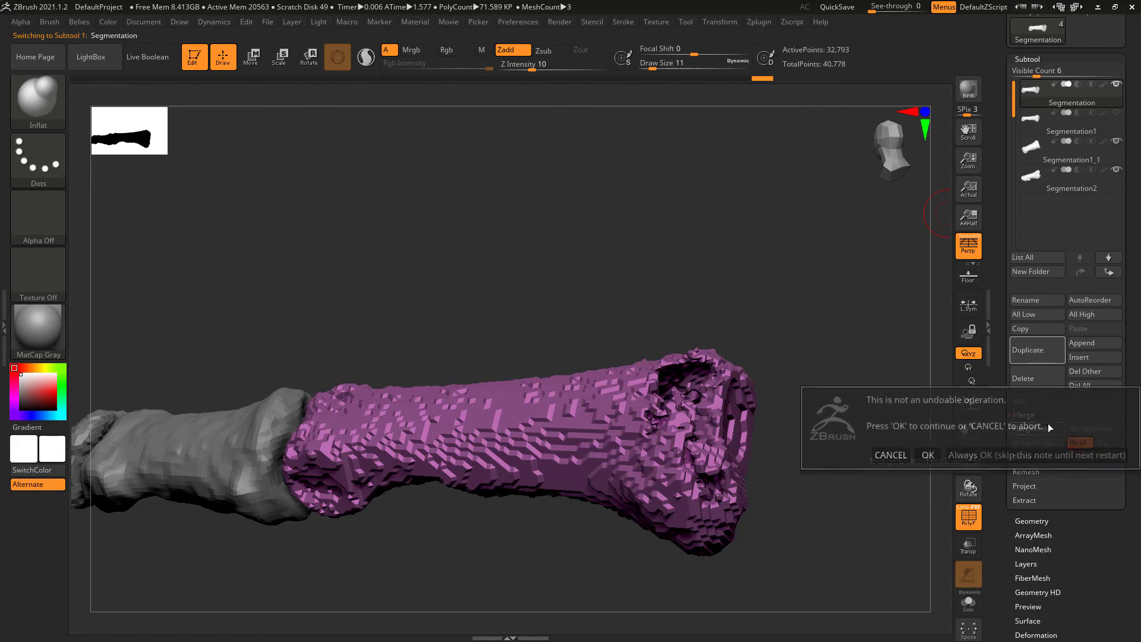
left_click(927, 455)
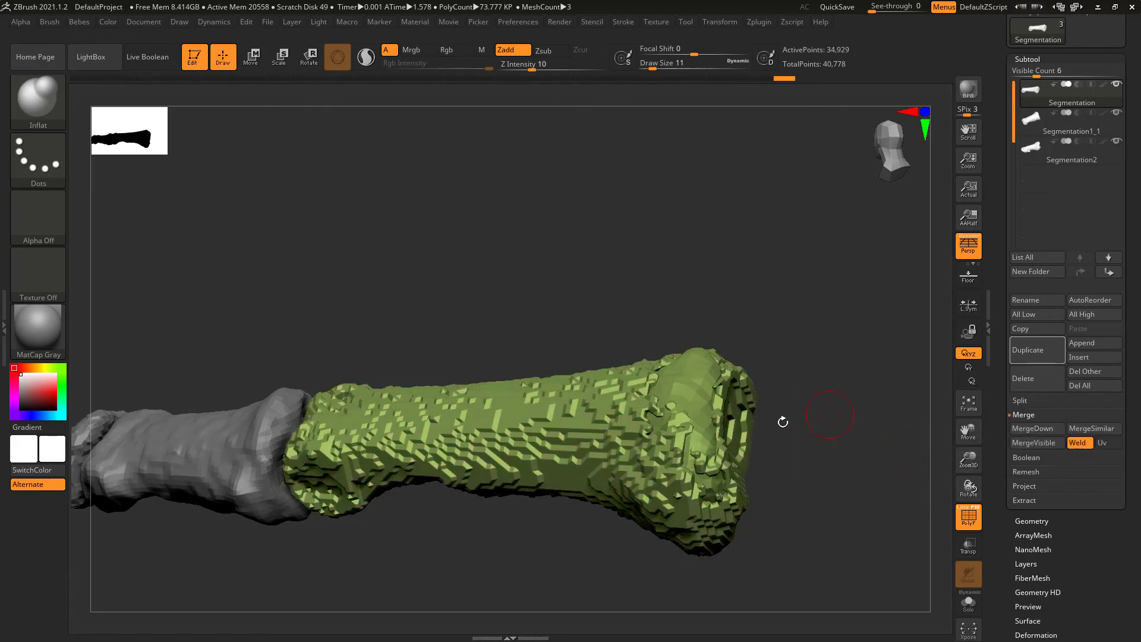
left_click_drag(782, 421, 761, 405)
- DynaMesh the merged bone and orbit around to check its end face
key("space")
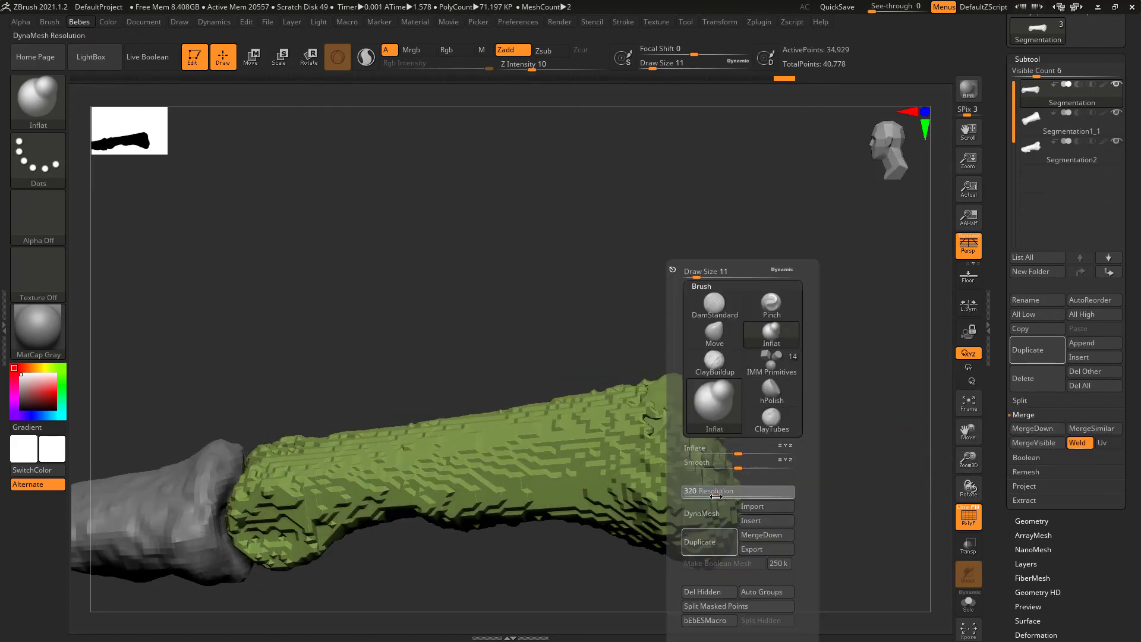
mouse_move(725, 496)
left_mouse_down()
mouse_move(716, 496)
mouse_move(815, 411)
mouse_move(770, 402)
left_mouse_up()
left_click_drag(448, 413, 473, 366)
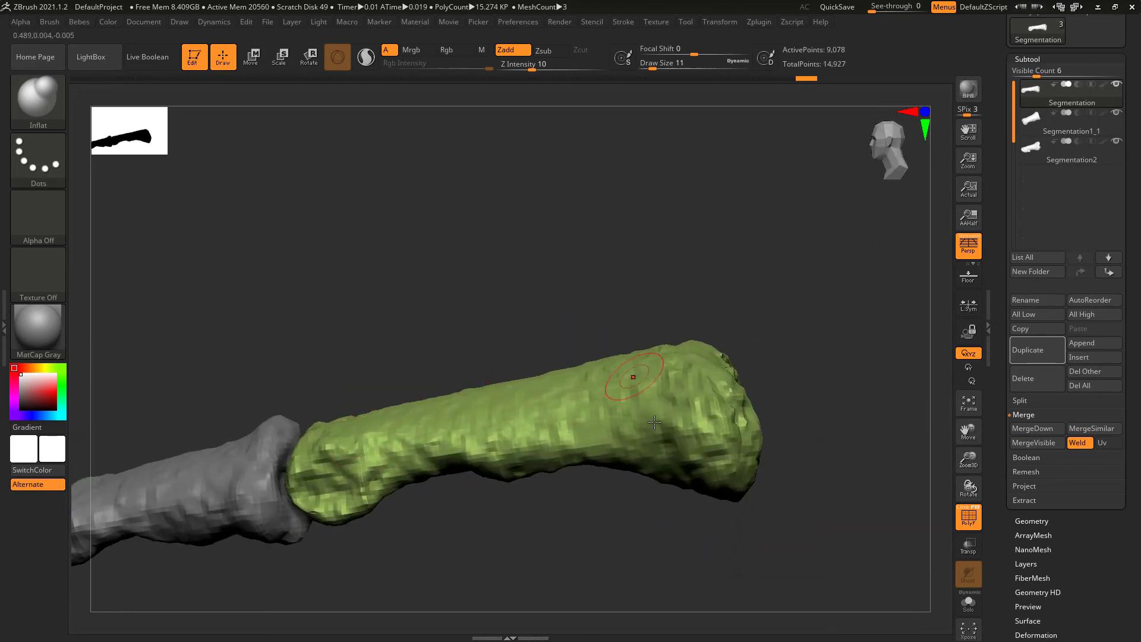
left_click_drag(654, 422, 676, 458)
mouse_move(648, 388)
left_mouse_down()
mouse_move(731, 378)
mouse_move(764, 535)
mouse_move(738, 404)
left_mouse_up()
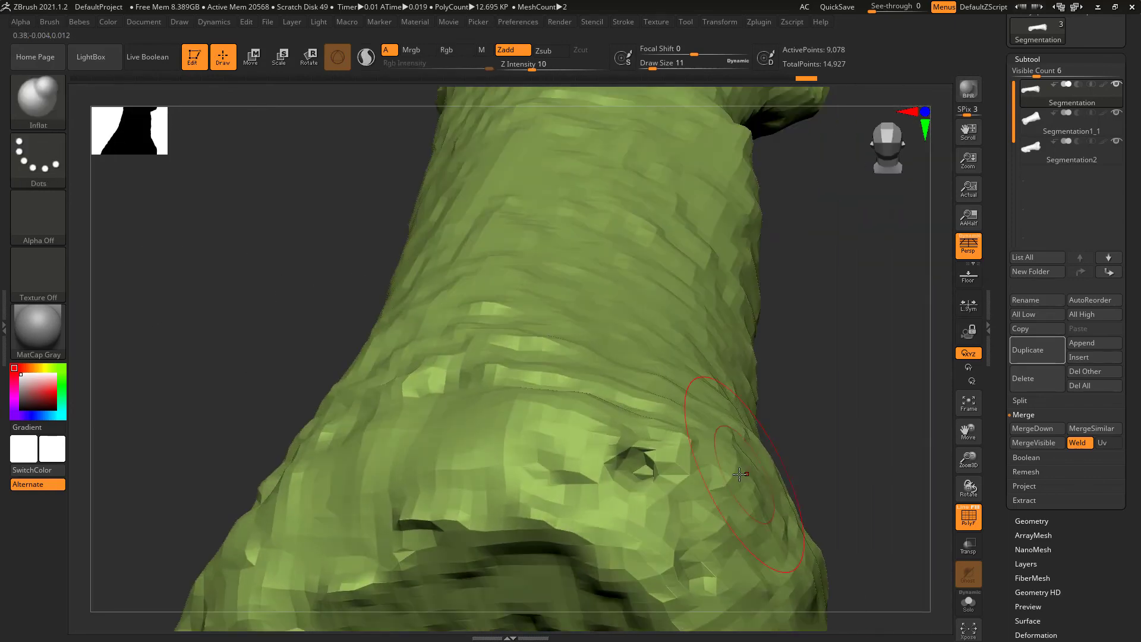
- Set brush size 9, zoom out over the whole finger and reselect the top green bone
key("space")
left_click_drag(688, 276, 682, 276)
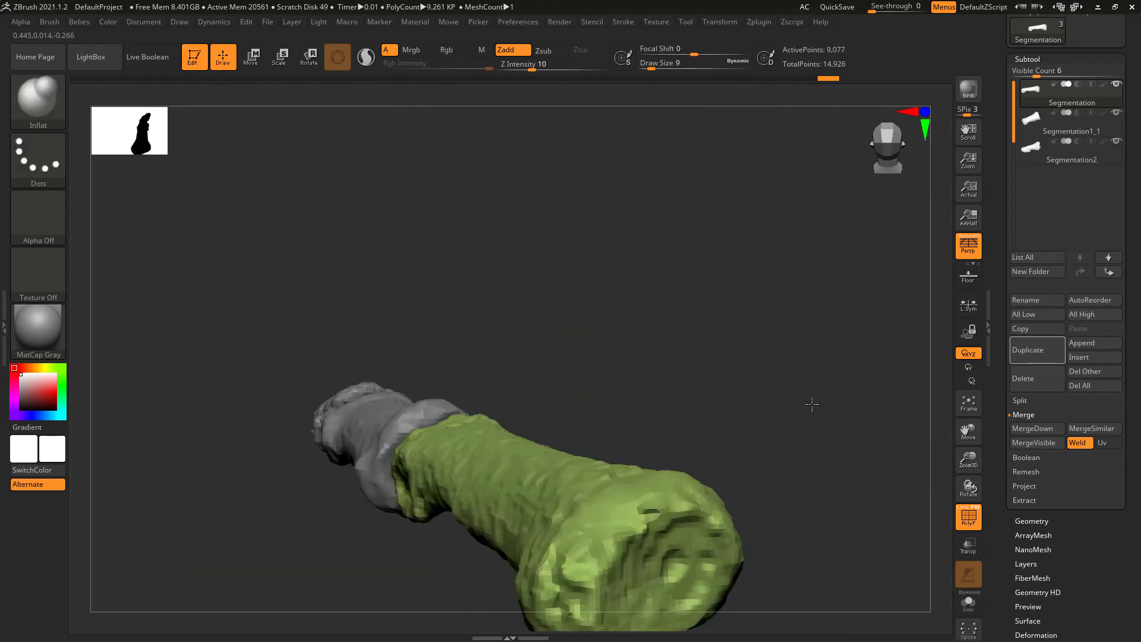
mouse_move(812, 404)
left_mouse_down()
mouse_move(772, 331)
mouse_move(682, 364)
mouse_move(568, 445)
left_mouse_up()
left_click(654, 351, "alt")
left_click(784, 250, "alt")
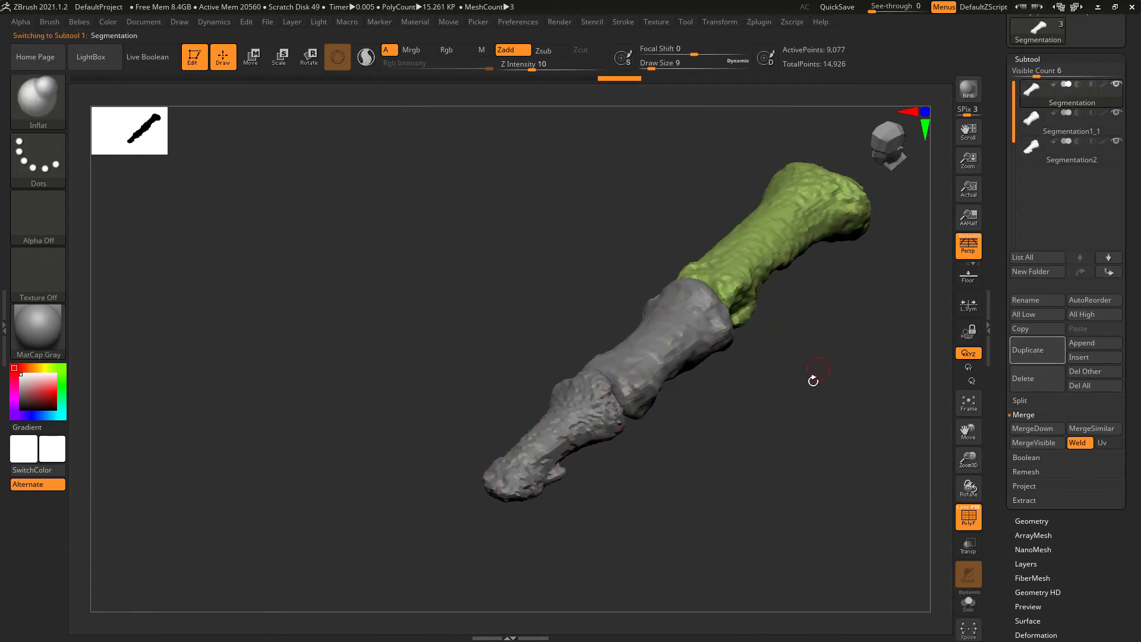
mouse_move(810, 377)
left_mouse_down()
mouse_move(690, 466)
mouse_move(941, 382)
left_mouse_up()
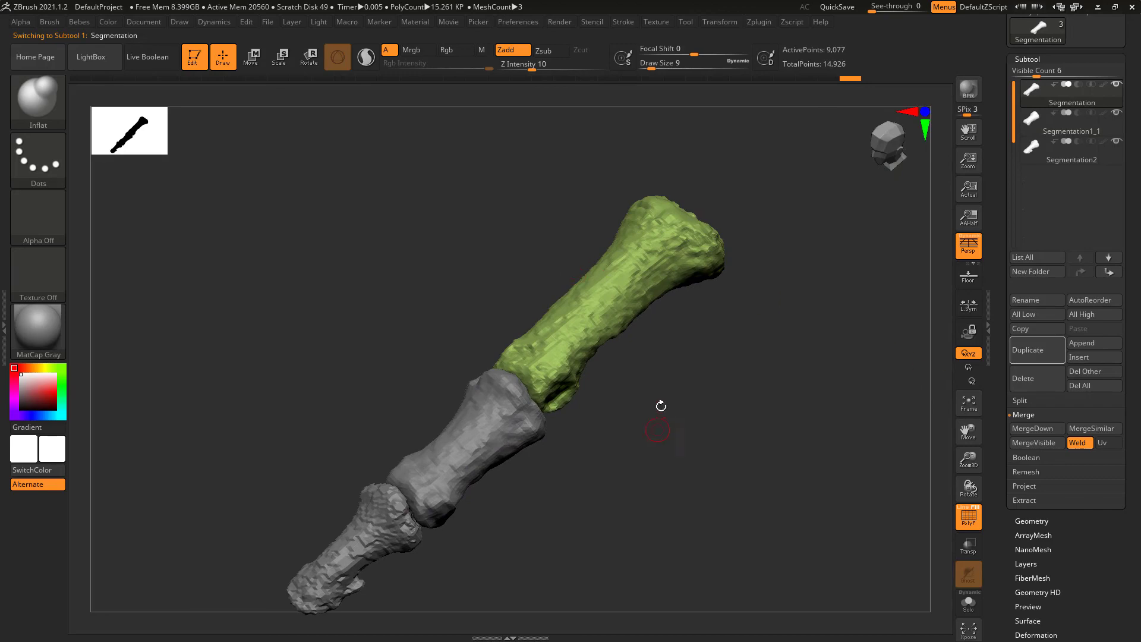